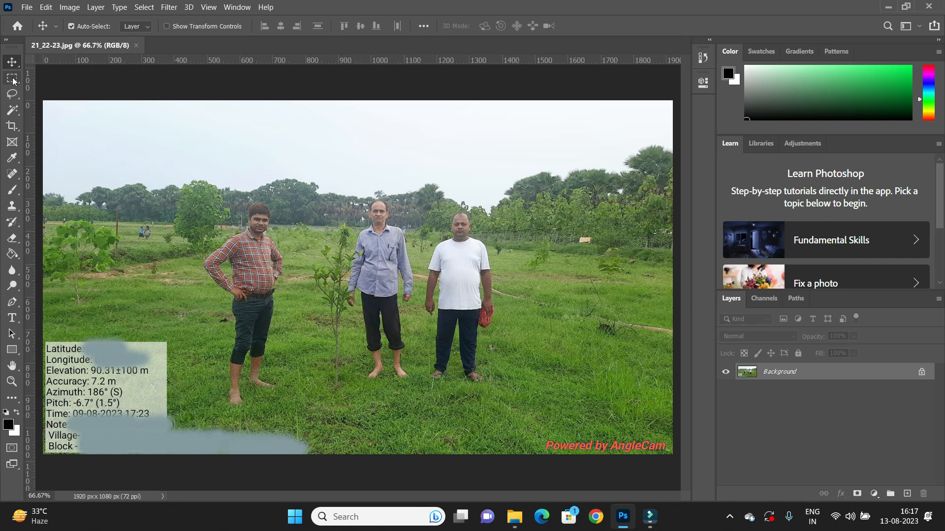
# Select a band across the top of the photo, add a new layer, and fill the selection with black.
pyautogui.click(12, 79)
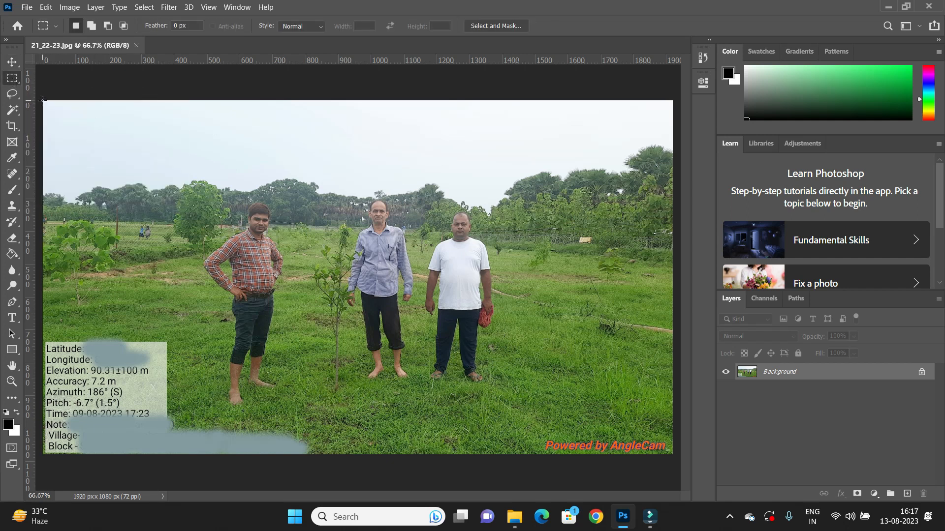
pyautogui.moveTo(43, 103); pyautogui.dragTo(672, 179)
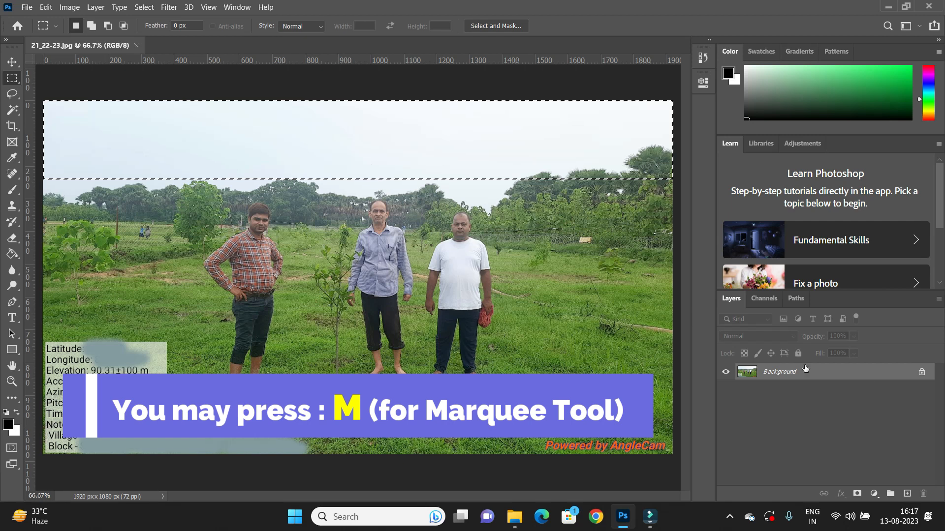
pyautogui.click(907, 493)
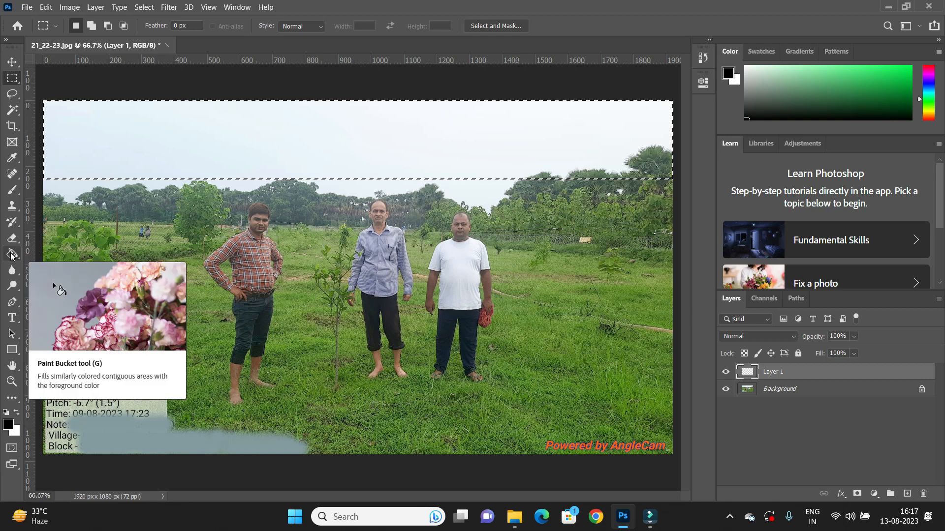
pyautogui.click(11, 254)
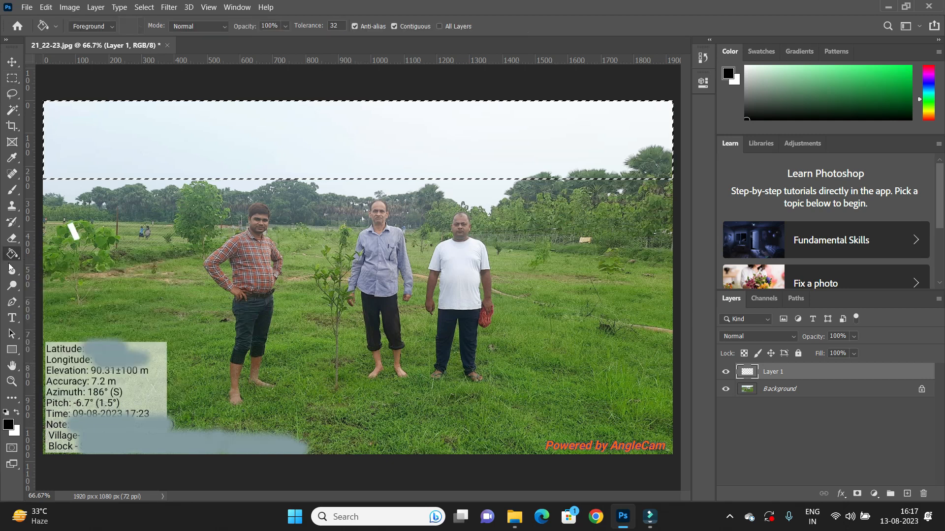
pyautogui.click(159, 141)
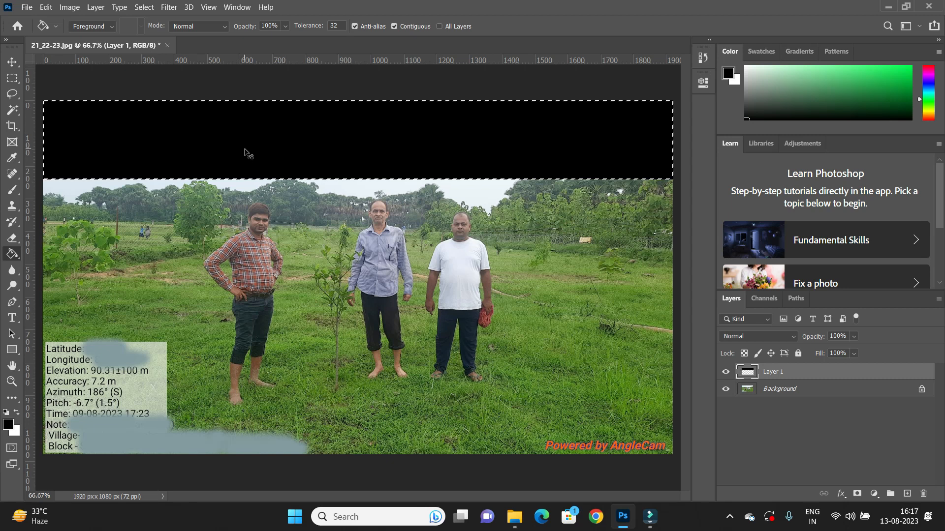
pyautogui.hotkey('ctrl', 'd')
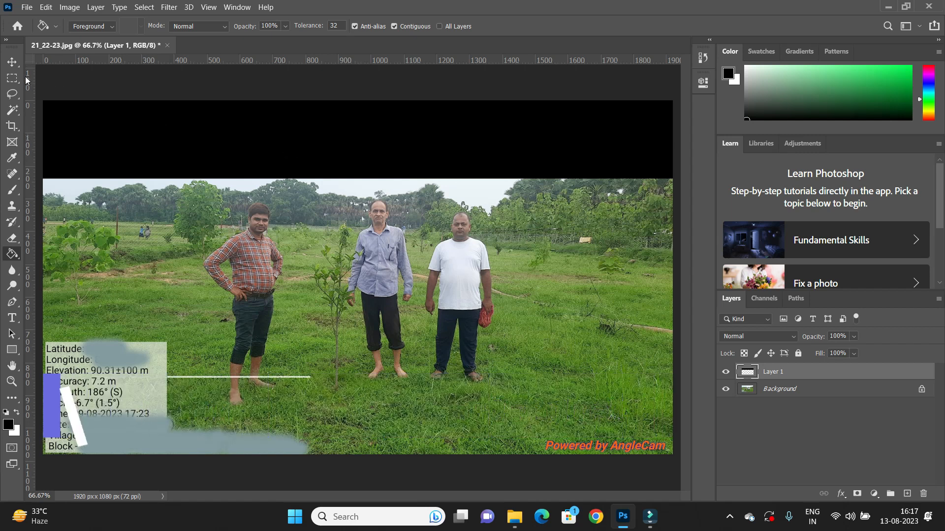
# Lower the black band layer's opacity to 71%.
pyautogui.click(12, 62)
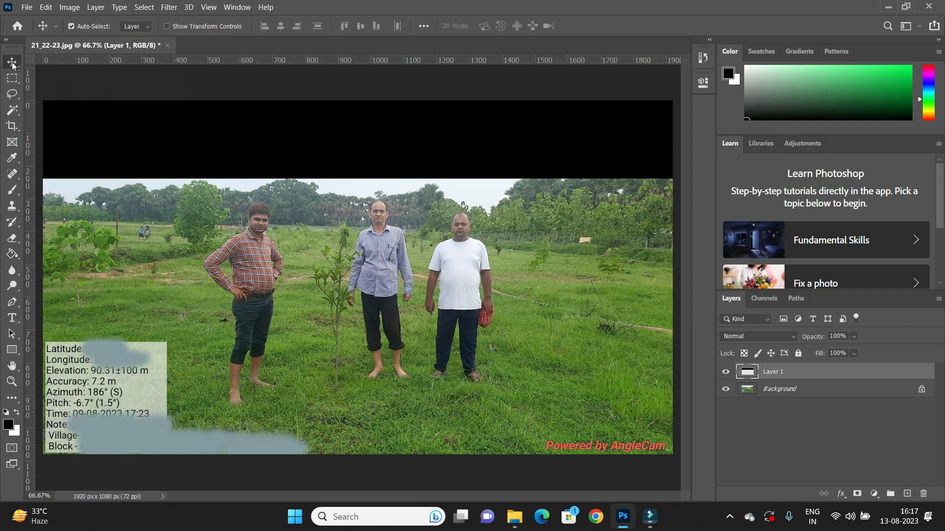
pyautogui.click(422, 151)
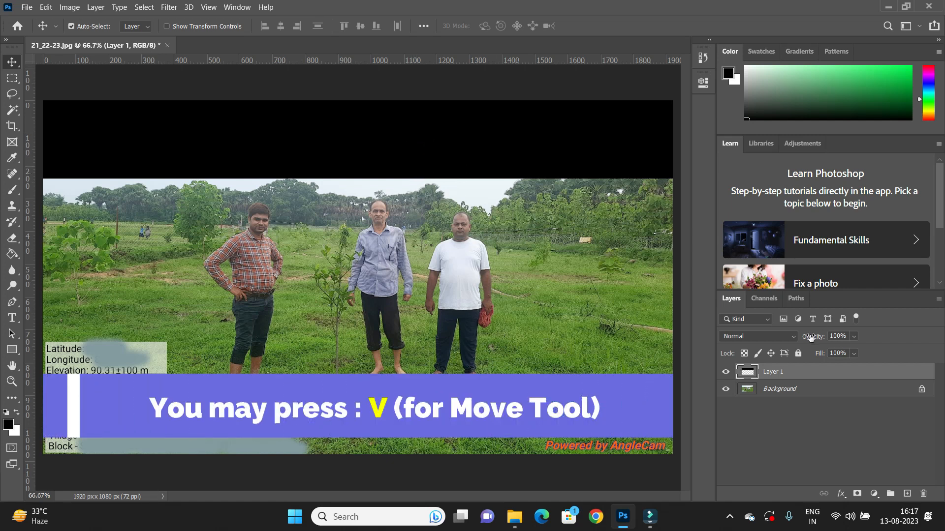
pyautogui.moveTo(812, 336); pyautogui.dragTo(793, 337)
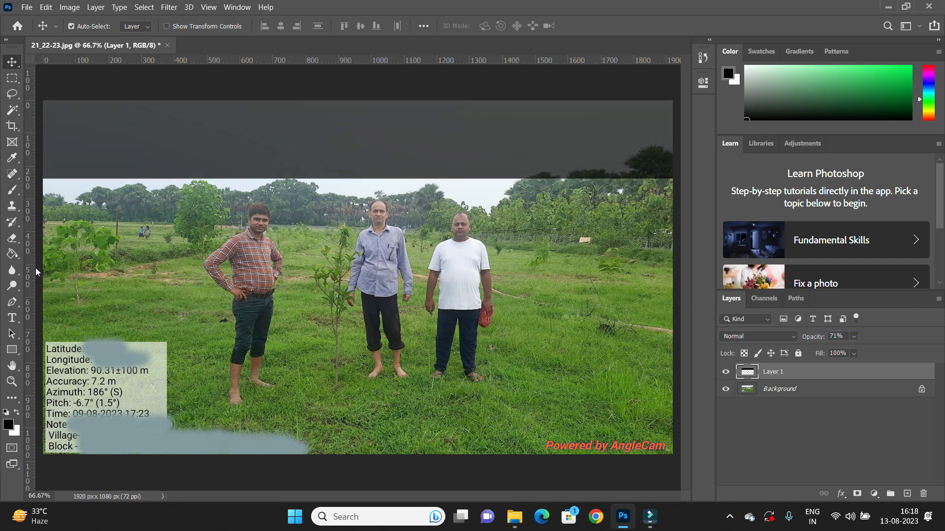
# Add a left-aligned text line "Name of Scheme :" in the top-left of the black band.
pyautogui.click(12, 321)
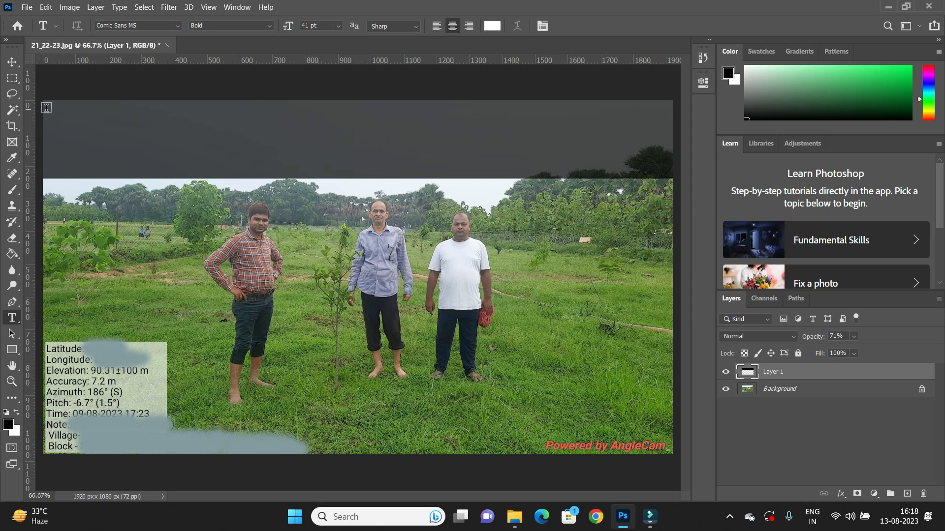
pyautogui.moveTo(47, 110); pyautogui.dragTo(215, 130)
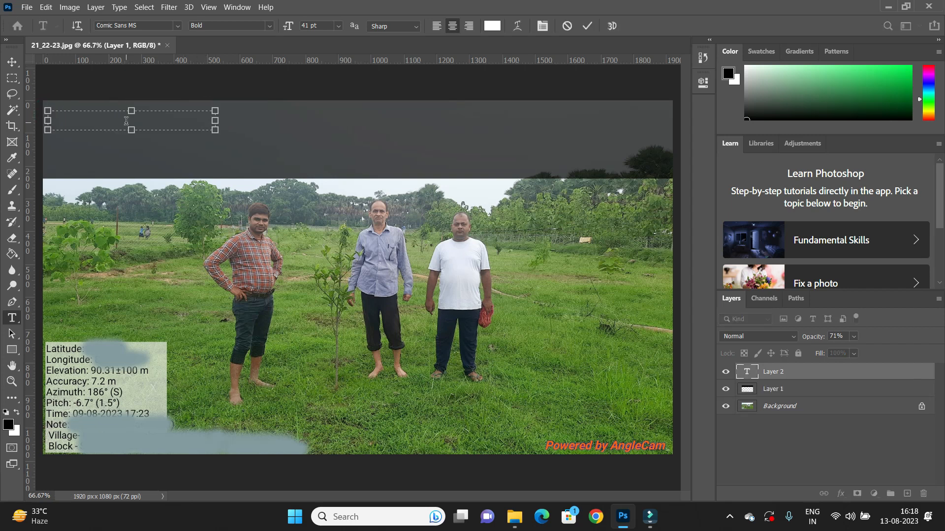
pyautogui.click(439, 28)
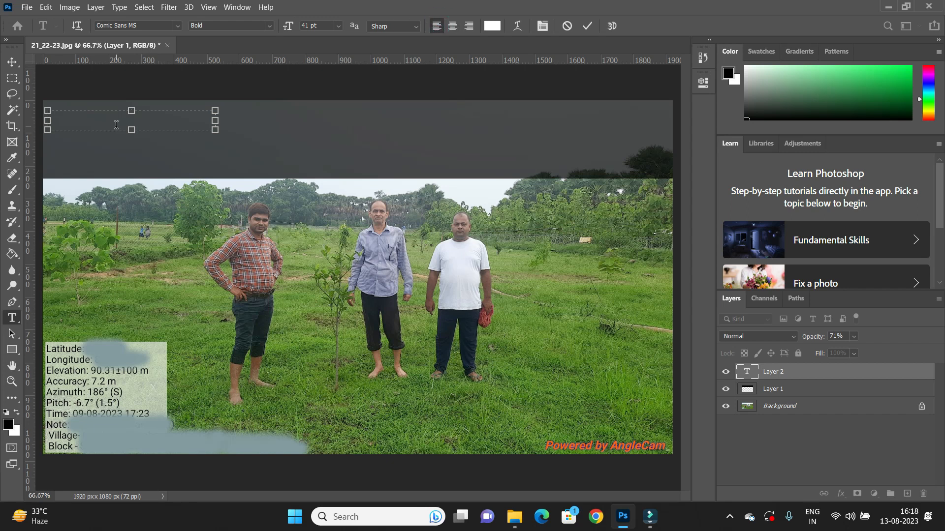
pyautogui.write('Name of Scheme        :')
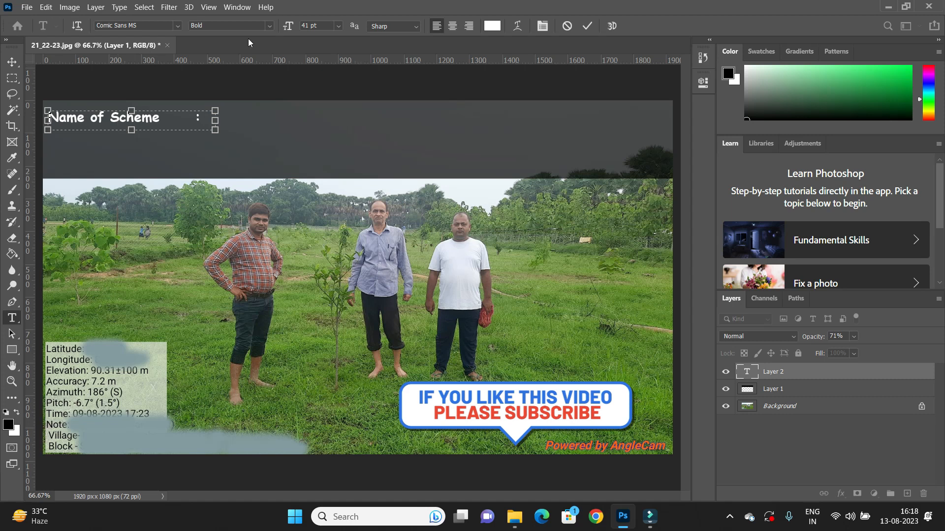
pyautogui.click(587, 26)
# Duplicate the heading line just below it and change the copy's text to "Scheme No :".
pyautogui.press('v')
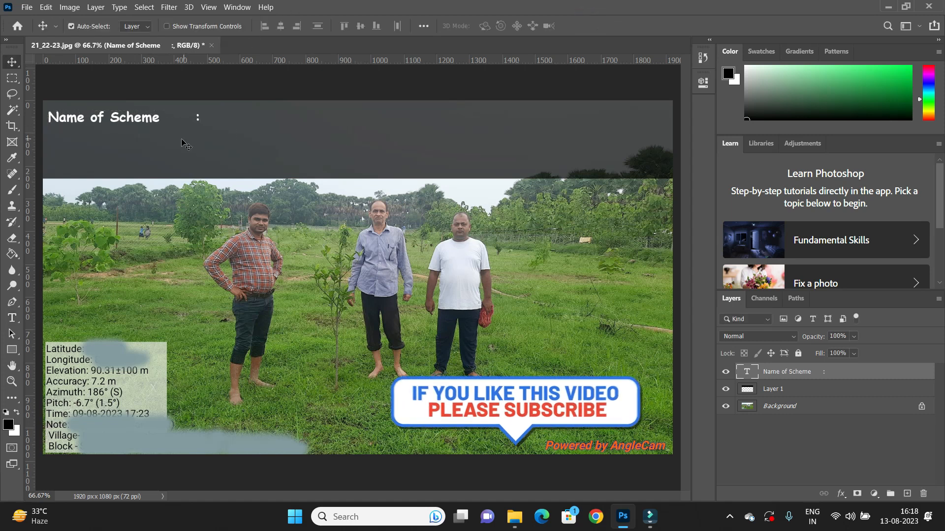
pyautogui.moveTo(131, 118); pyautogui.dragTo(43, 151)
pyautogui.press('t')
pyautogui.click(114, 141)
pyautogui.write('Schem')
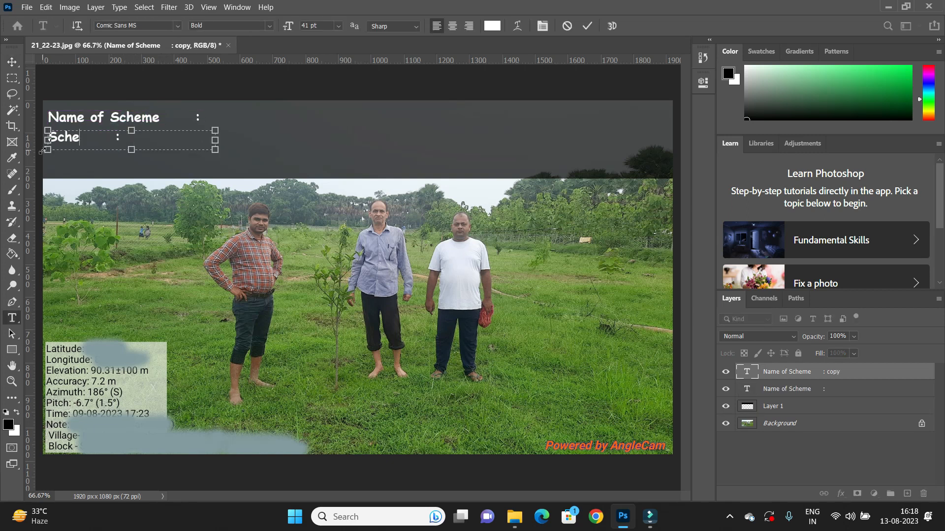
pyautogui.write('e No')
pyautogui.click(589, 25)
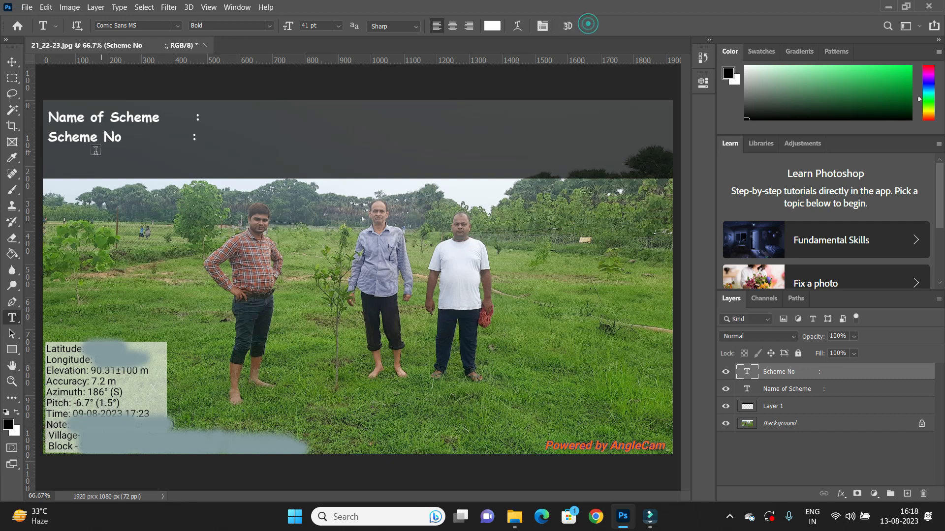
# Change the text of the third duplicated line to "Village :".
pyautogui.moveTo(123, 160); pyautogui.dragTo(26, 160)
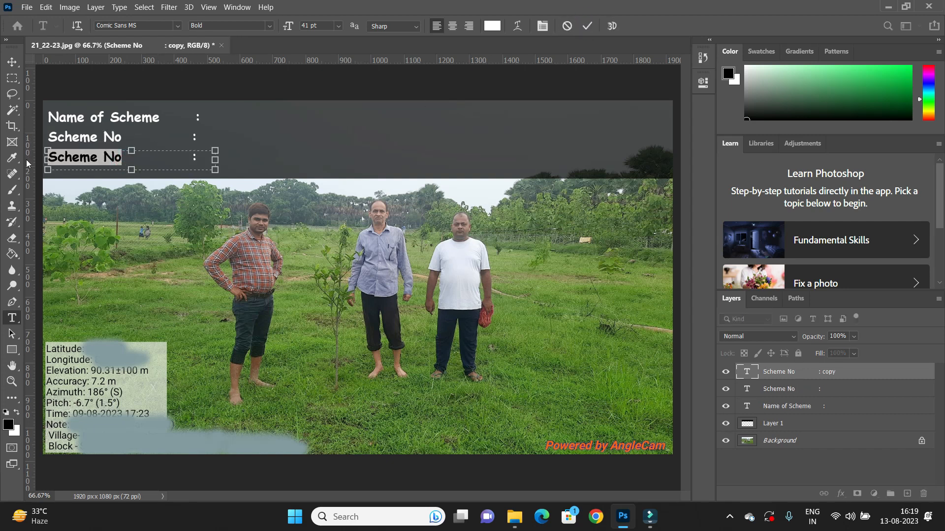
pyautogui.write('Village')
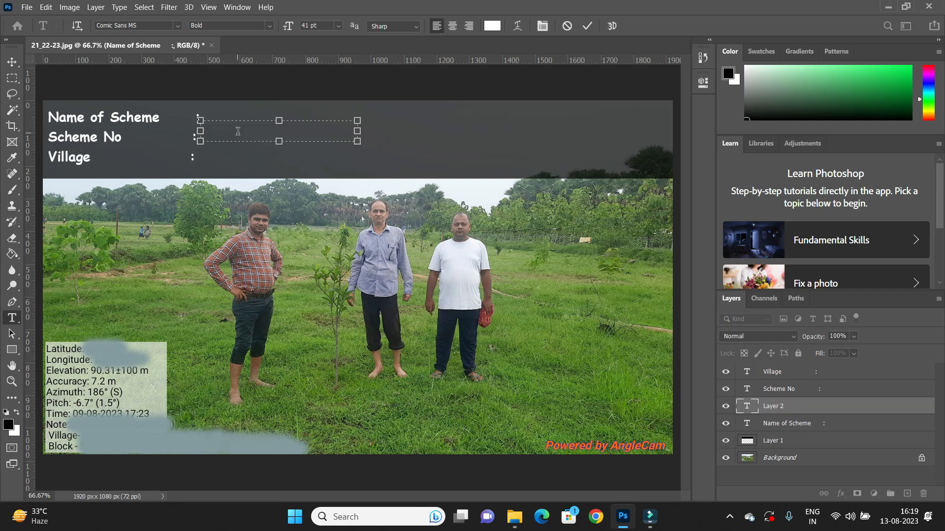
# Add a new text layer reading "WDC PMKSY 2.0" beside the Name of Scheme label.
pyautogui.click(238, 132)
pyautogui.write('WDC PMKSY 2.0')
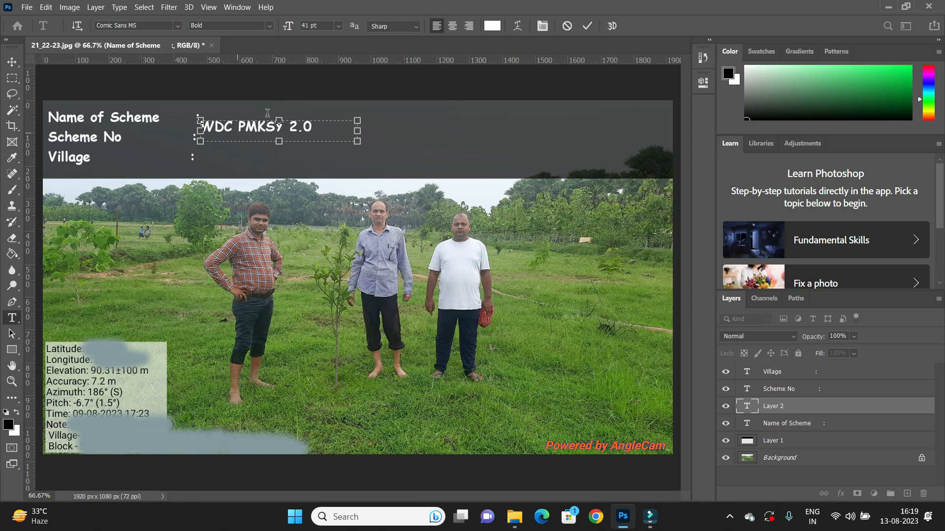
pyautogui.hotkey('ctrl', 'Return')
# Move and nudge the WDC PMKSY 2.0 text so it sits just after the colon.
pyautogui.moveTo(241, 129); pyautogui.dragTo(245, 120)
pyautogui.press('Down')
pyautogui.press('Down')
pyautogui.press('Right')
pyautogui.press('Right')
pyautogui.press('Right')
pyautogui.press('Right')
pyautogui.press('Right')
pyautogui.press('Right')
pyautogui.press('Right')
pyautogui.press('Right')
pyautogui.press('Right')
pyautogui.press('Right')
pyautogui.press('Right')
pyautogui.press('Right')
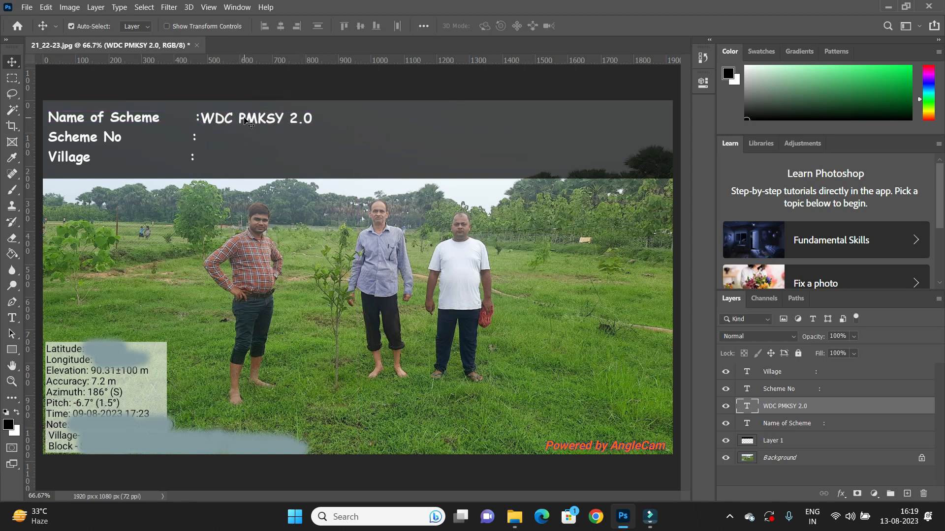
pyautogui.press('Right')
pyautogui.press('Right')
pyautogui.press('Right')
pyautogui.press('Right')
pyautogui.press('Right')
pyautogui.press('Right')
pyautogui.press('Right')
pyautogui.press('Right')
pyautogui.press('Right')
pyautogui.press('Right')
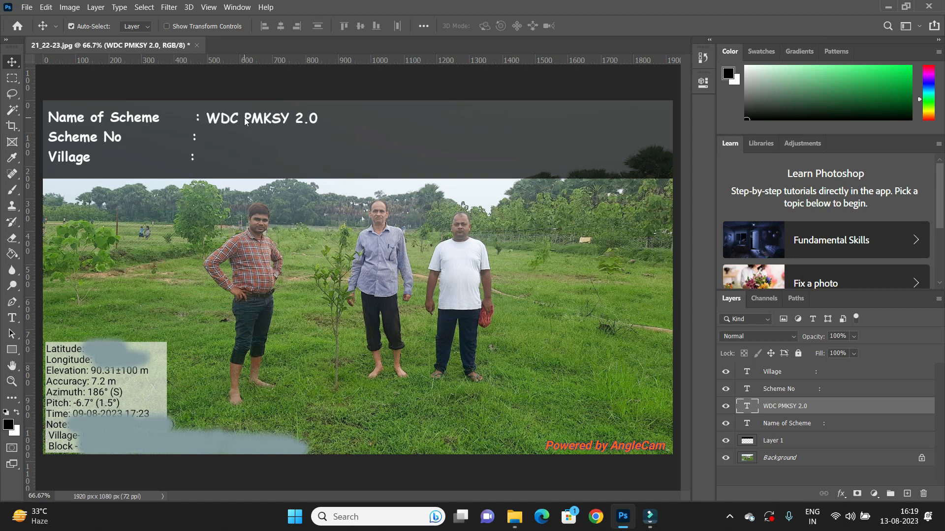
# Select the Name of Scheme label together with its value and align them vertically.
pyautogui.keyDown('shift'); pyautogui.click(133, 123); pyautogui.keyUp('shift')
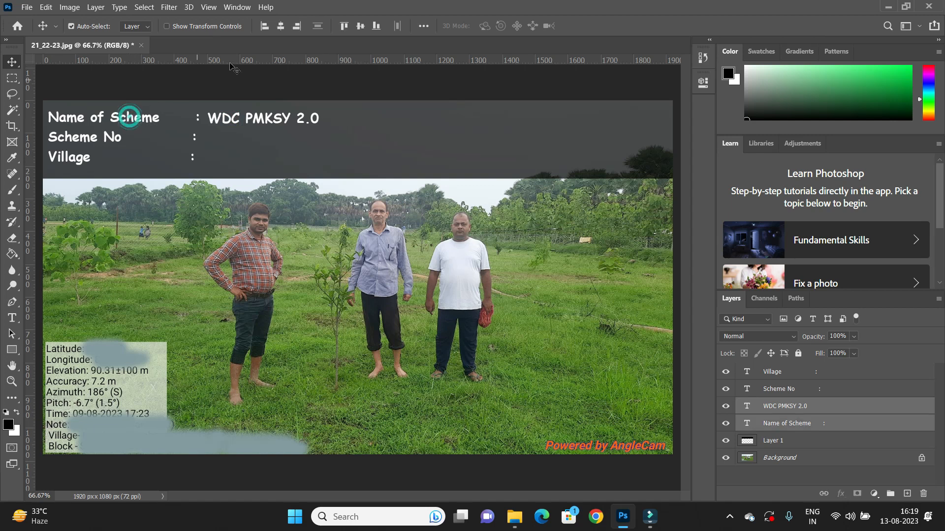
pyautogui.click(376, 26)
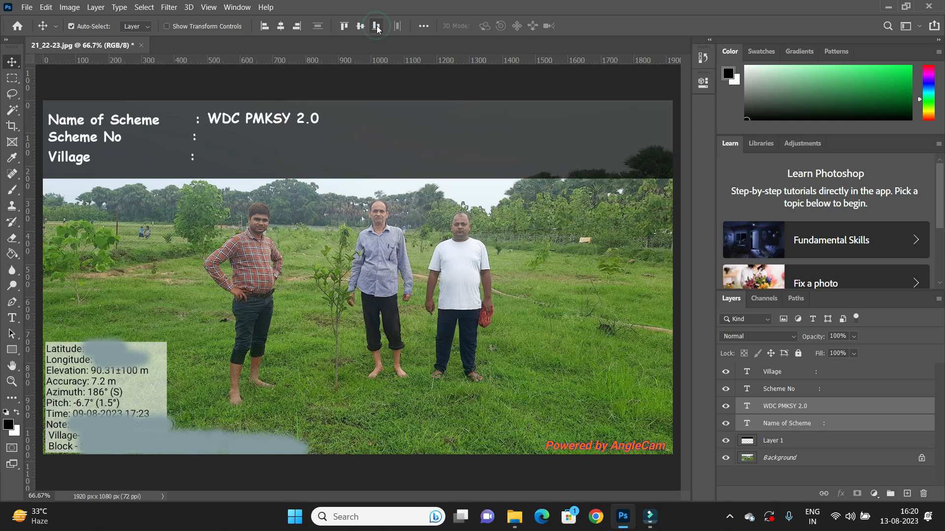
pyautogui.click(360, 26)
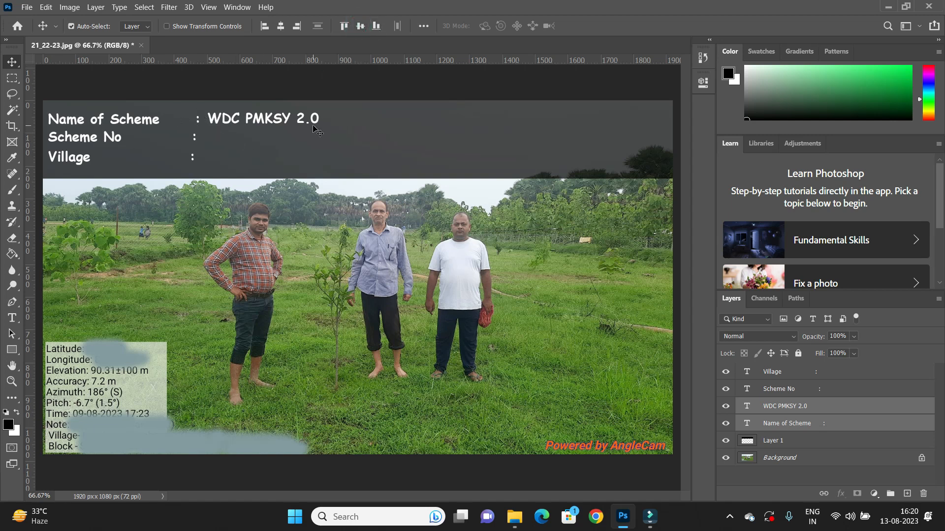
# Toggle the visibility of the scheme-name value layer in the finished template on and off.
pyautogui.keyDown('alt'); pyautogui.moveTo(228, 123); pyautogui.dragTo(228, 164); pyautogui.keyUp('alt')
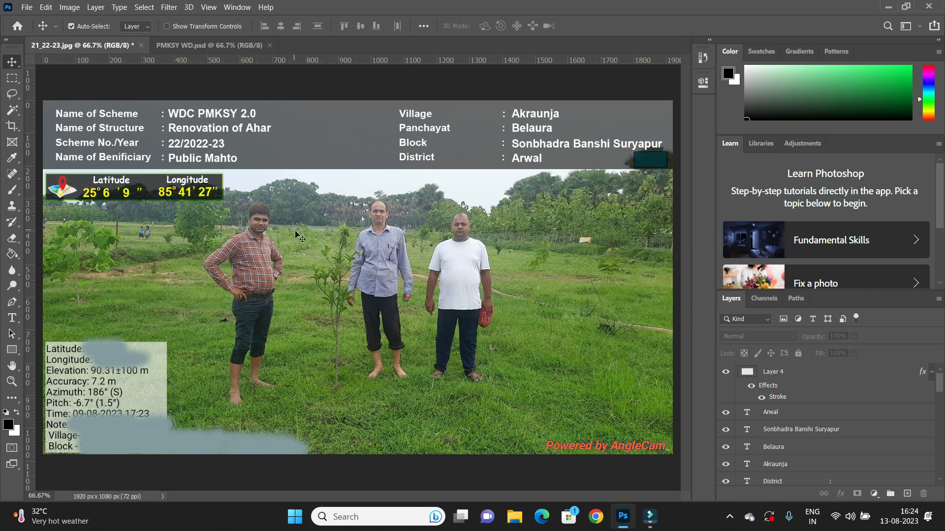
pyautogui.click(107, 117)
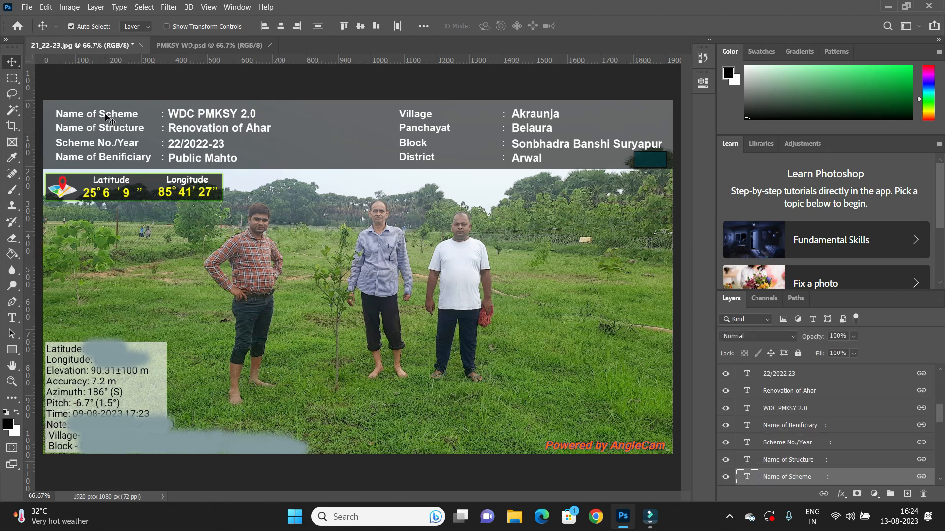
pyautogui.click(727, 479)
pyautogui.click(727, 479)
pyautogui.click(727, 478)
pyautogui.click(726, 479)
pyautogui.click(200, 115)
pyautogui.click(725, 478)
pyautogui.click(726, 477)
pyautogui.click(726, 478)
pyautogui.click(726, 477)
pyautogui.click(726, 477)
pyautogui.click(726, 478)
pyautogui.click(726, 477)
pyautogui.click(726, 477)
pyautogui.click(726, 478)
pyautogui.click(726, 477)
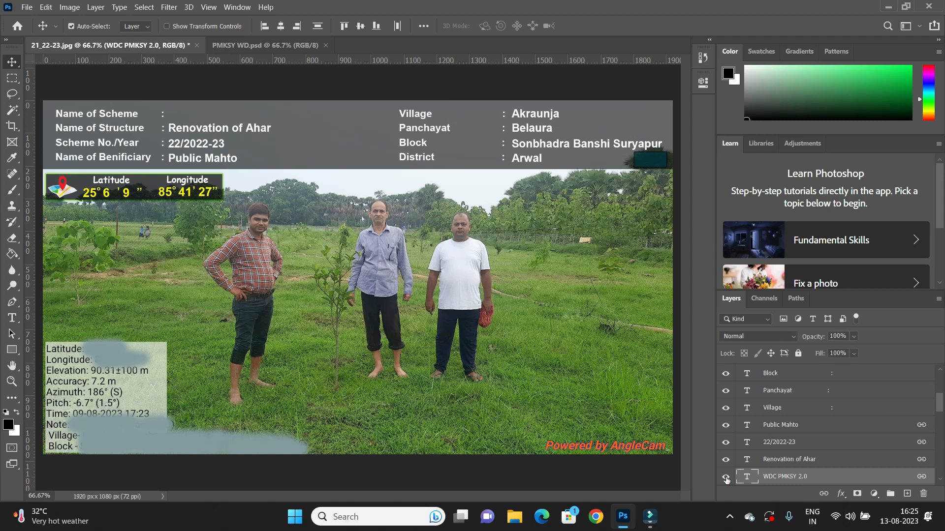
# Toggle the visibility of the structure, scheme number and beneficiary value layers on and off.
pyautogui.click(725, 459)
pyautogui.click(725, 460)
pyautogui.click(726, 460)
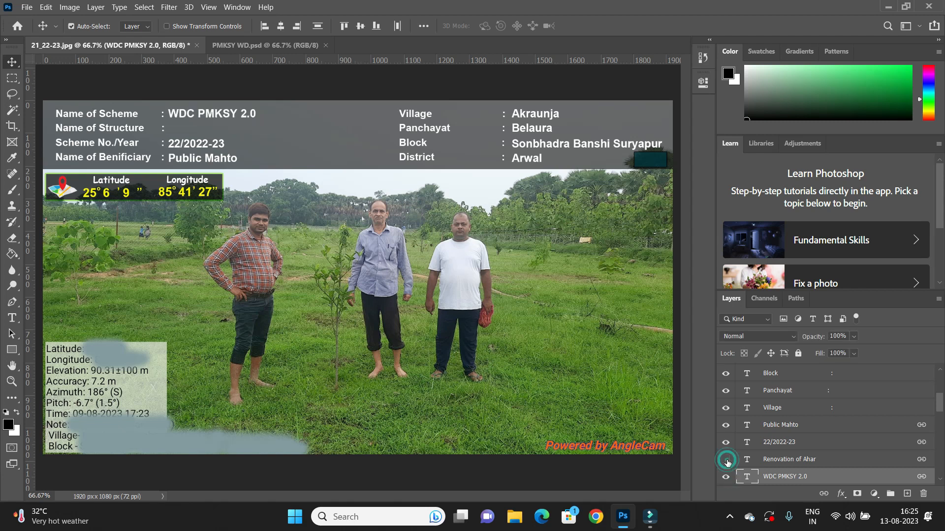
pyautogui.click(725, 460)
pyautogui.click(726, 442)
pyautogui.click(725, 442)
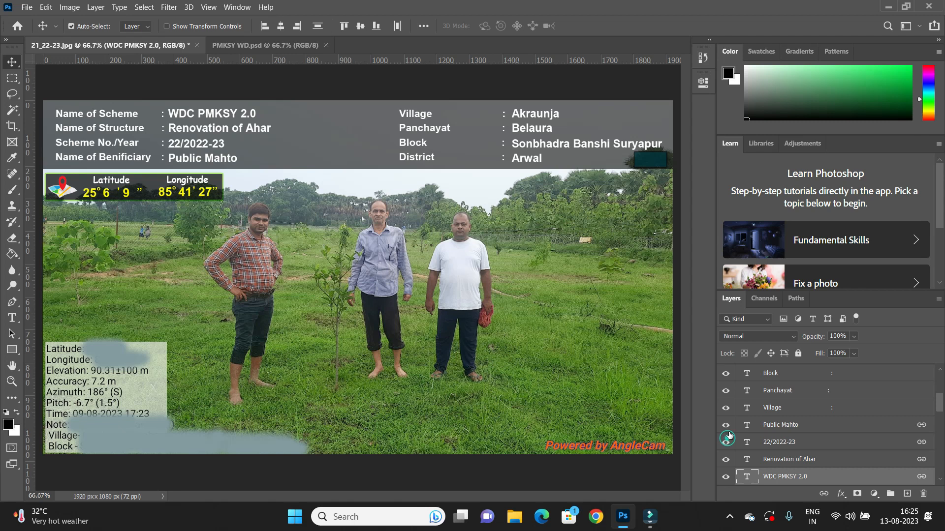
pyautogui.click(726, 425)
pyautogui.click(726, 425)
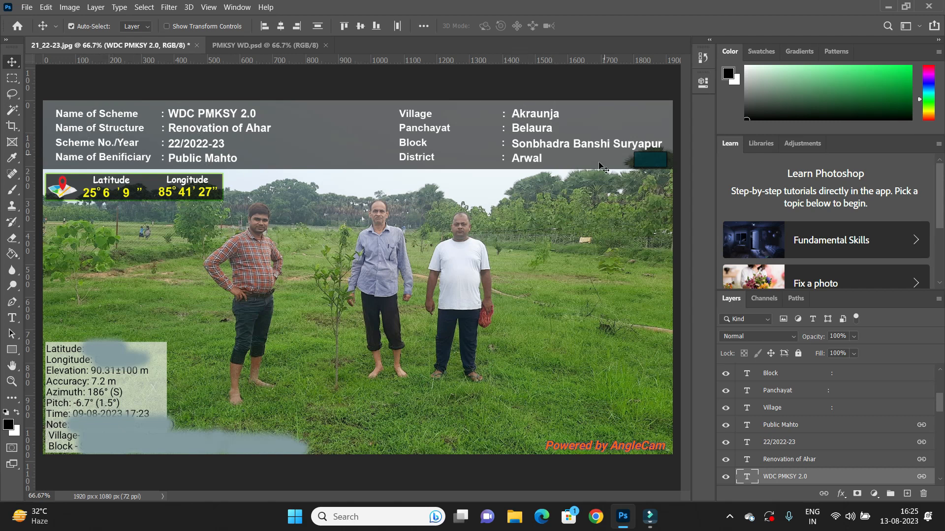
# Toggle the visibility of the Block label and the village, panchayat, block and district value layers on and off.
pyautogui.click(540, 117)
pyautogui.click(728, 376)
pyautogui.click(729, 376)
pyautogui.scroll(2, 730, 389)
pyautogui.scroll(1, 729, 404)
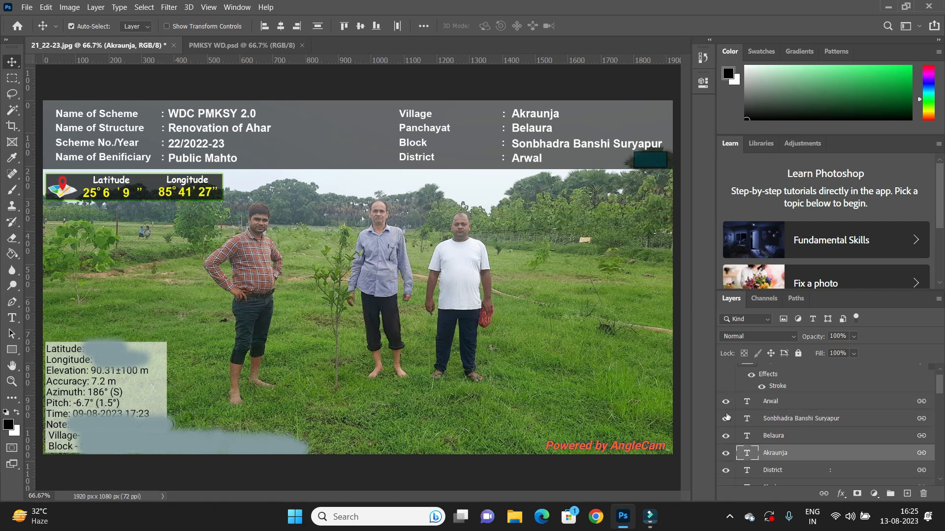
pyautogui.click(725, 436)
pyautogui.click(725, 436)
pyautogui.click(725, 419)
pyautogui.click(725, 419)
pyautogui.click(726, 402)
pyautogui.click(725, 402)
# Toggle the visibility of the latitude and longitude number layers on and off.
pyautogui.click(91, 192)
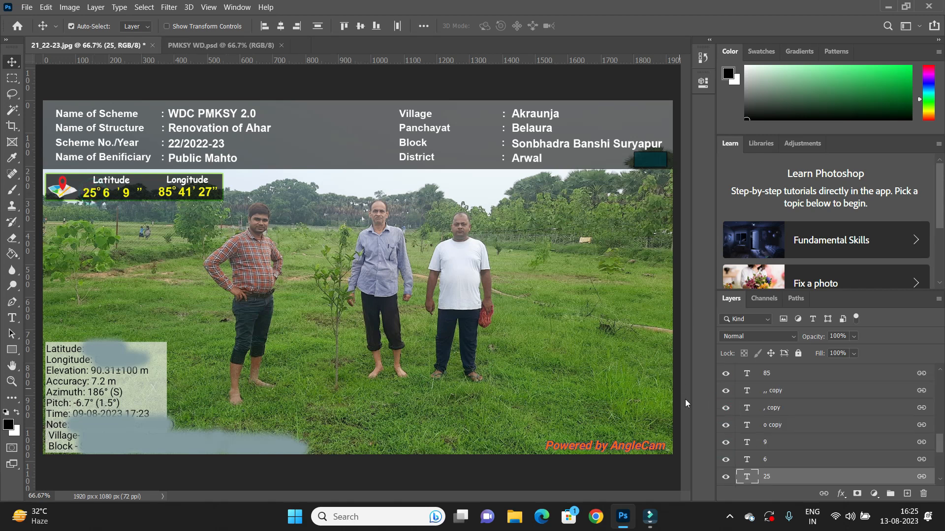
pyautogui.click(727, 478)
pyautogui.click(726, 460)
pyautogui.click(727, 461)
pyautogui.click(730, 443)
pyautogui.click(730, 443)
pyautogui.scroll(-3, 728, 446)
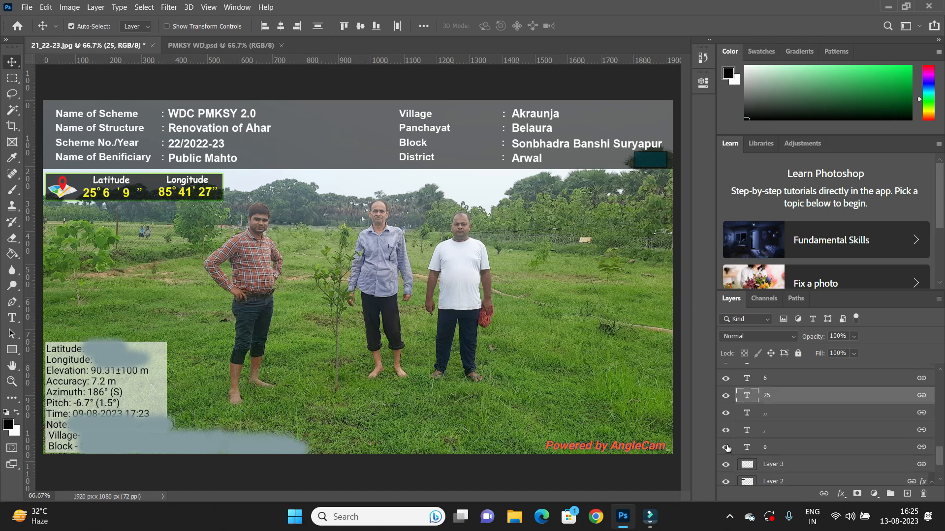
pyautogui.click(727, 431)
pyautogui.click(727, 413)
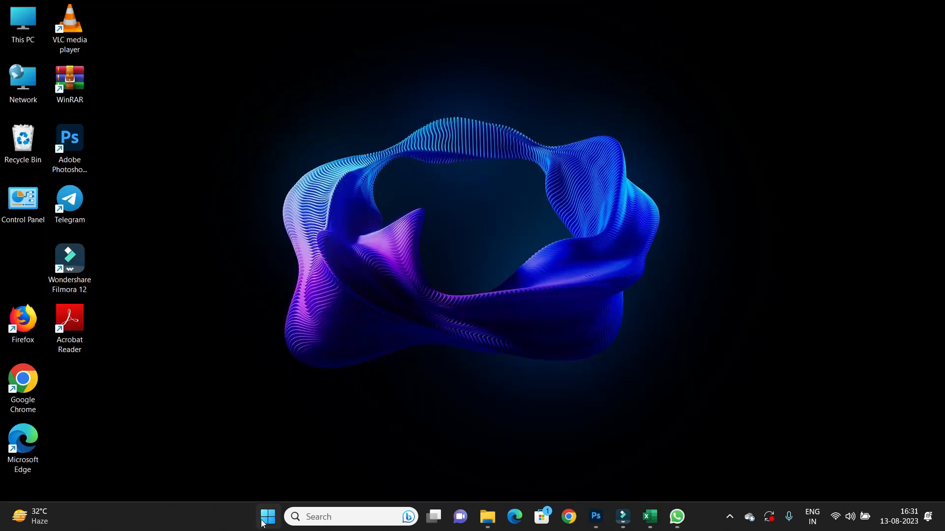
# Launch Excel from the Start menu search.
pyautogui.click(268, 517)
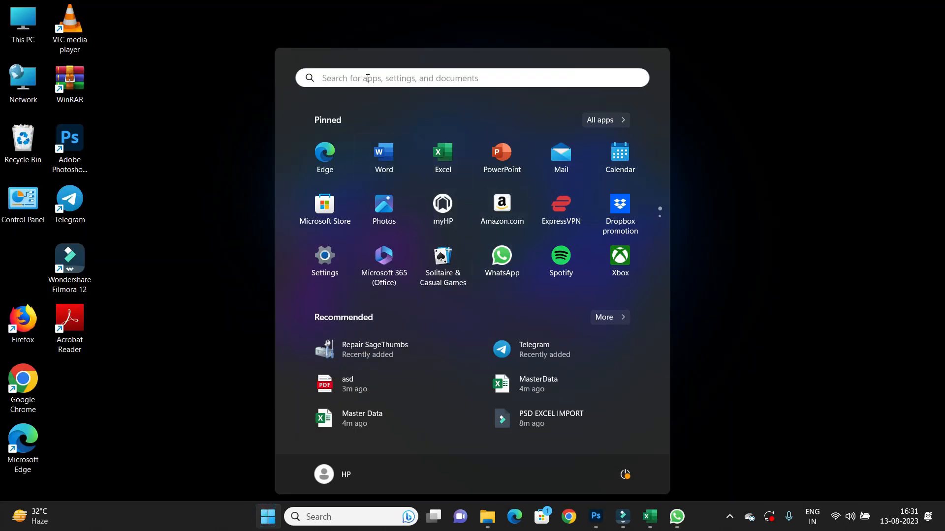
pyautogui.click(367, 78)
pyautogui.write('excel')
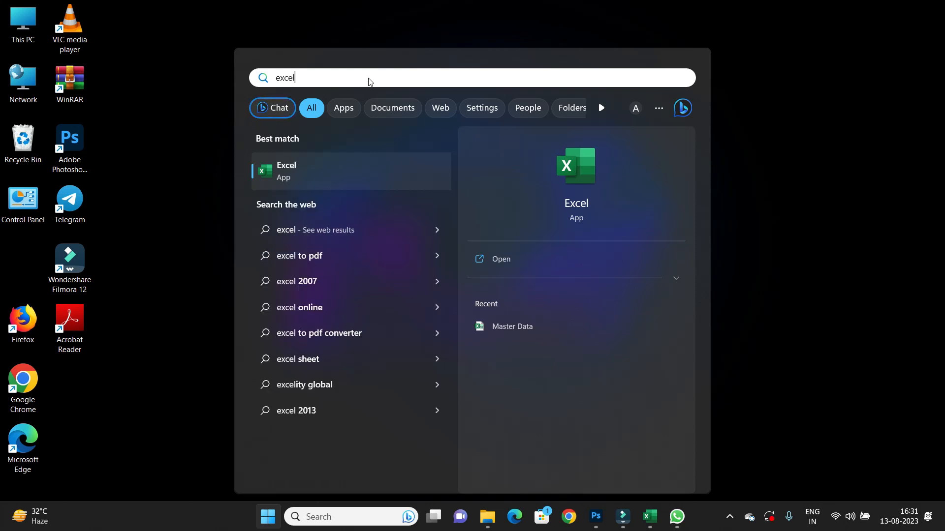
pyautogui.click(291, 169)
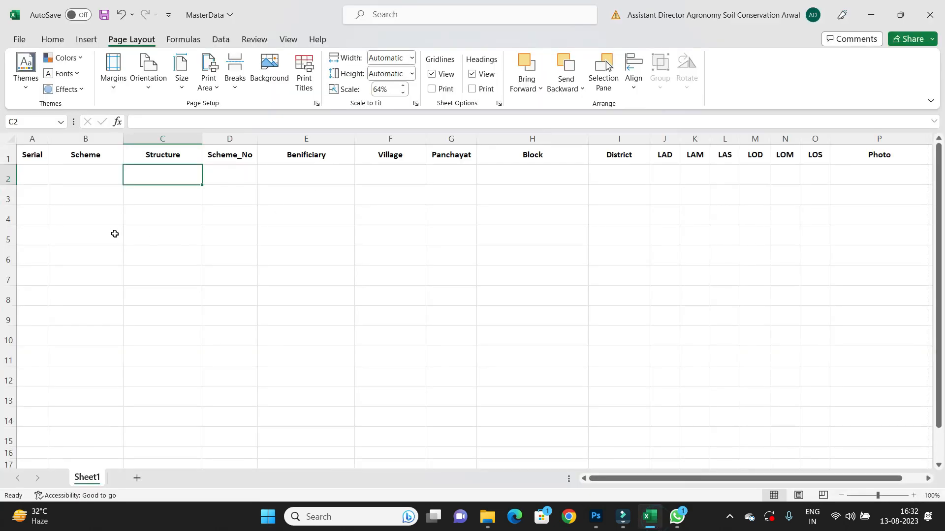
# Review the column headers of the MasterData sheet, from Serial through the coordinates to Photo.
pyautogui.click(42, 159)
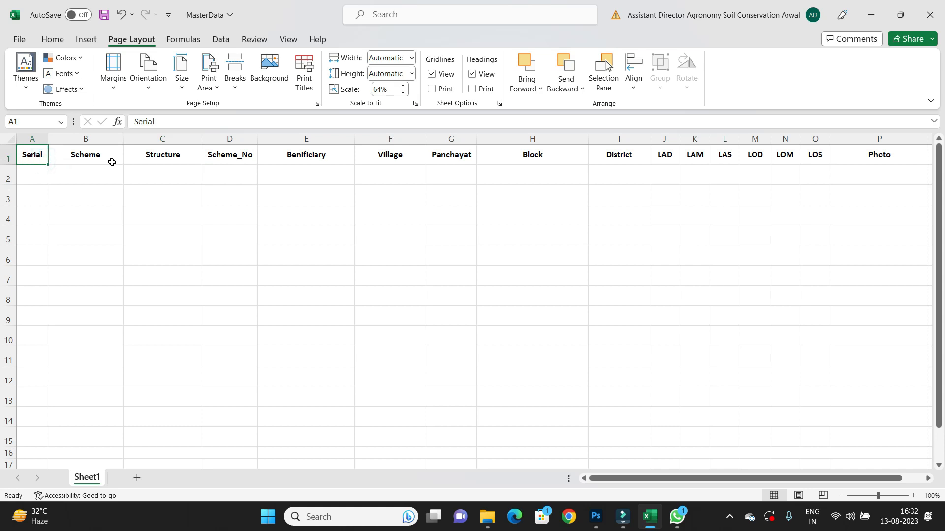
pyautogui.click(871, 156)
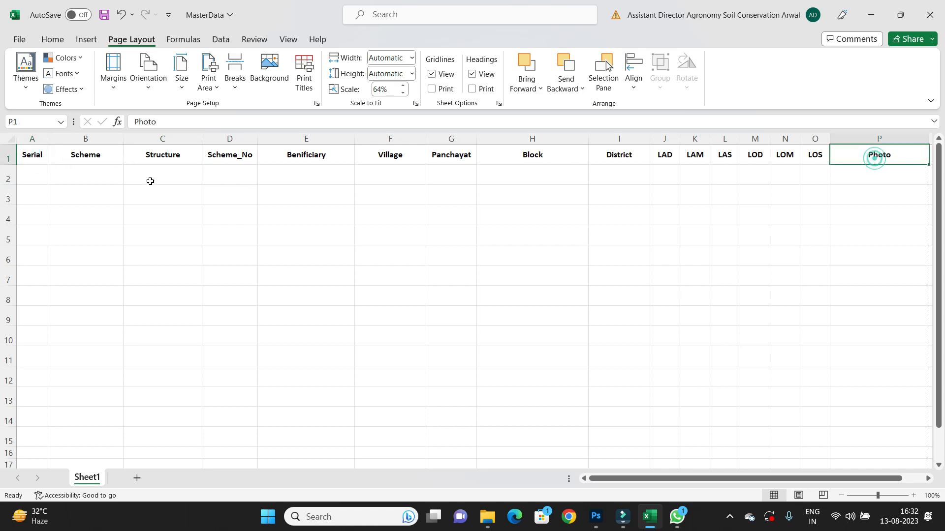
pyautogui.click(31, 155)
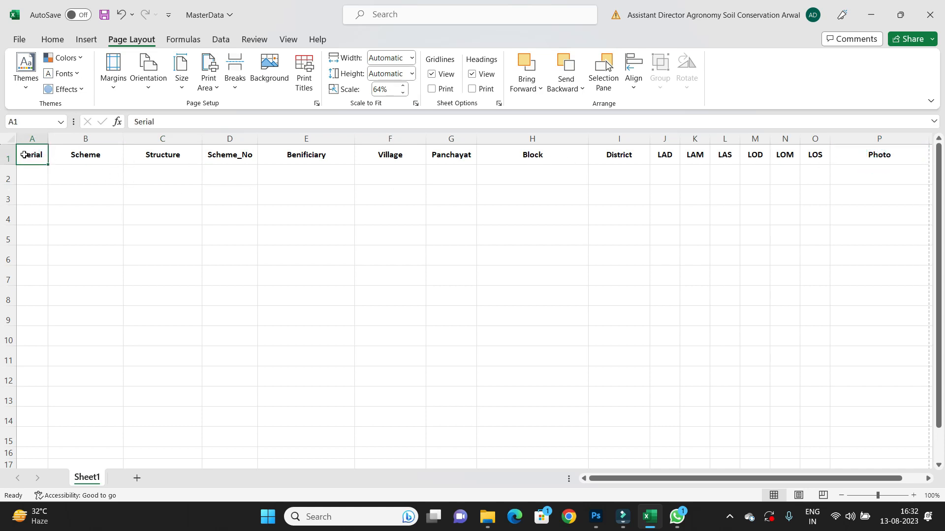
pyautogui.press('Right')
pyautogui.press('Right')
pyautogui.press('Right')
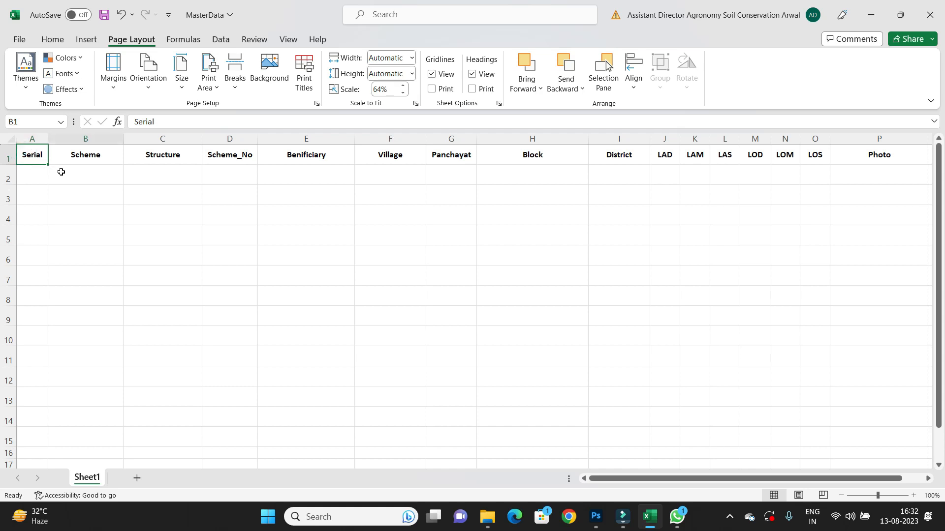
pyautogui.press('Right')
pyautogui.press('Right')
pyautogui.press('Right')
pyautogui.press('Right')
pyautogui.press('Right')
pyautogui.press('Right')
pyautogui.press('Right')
pyautogui.press('Right')
pyautogui.press('Right')
pyautogui.press('Right')
pyautogui.press('Right')
pyautogui.press('Right')
pyautogui.press('Right')
pyautogui.press('Right')
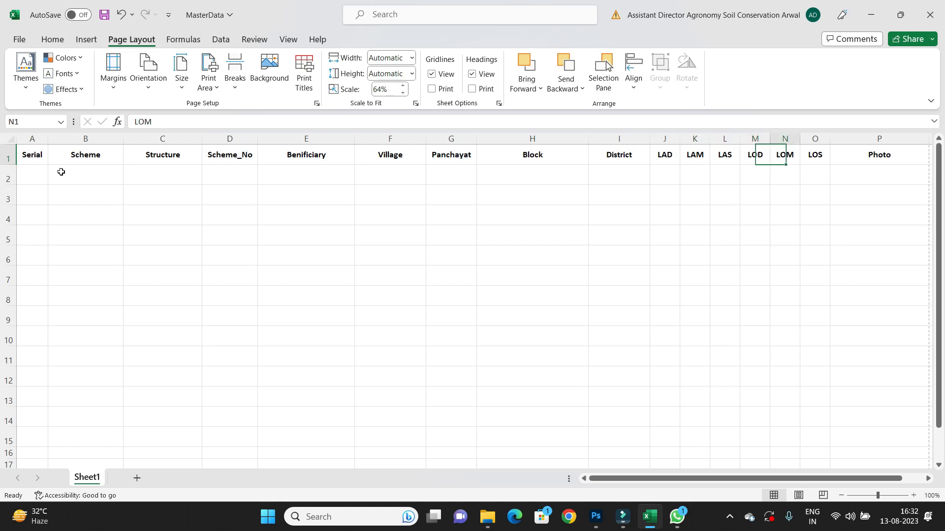
pyautogui.click(32, 156)
pyautogui.click(8, 156)
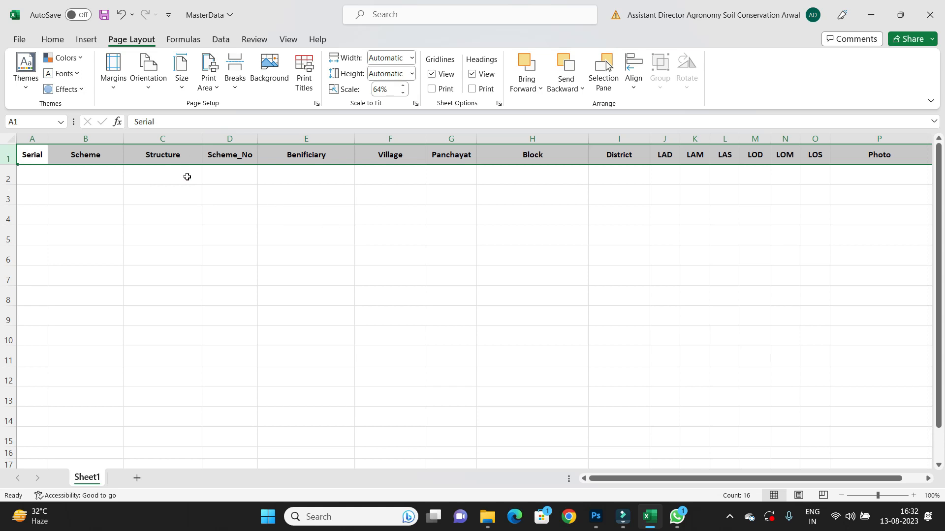
pyautogui.click(268, 186)
pyautogui.click(21, 158)
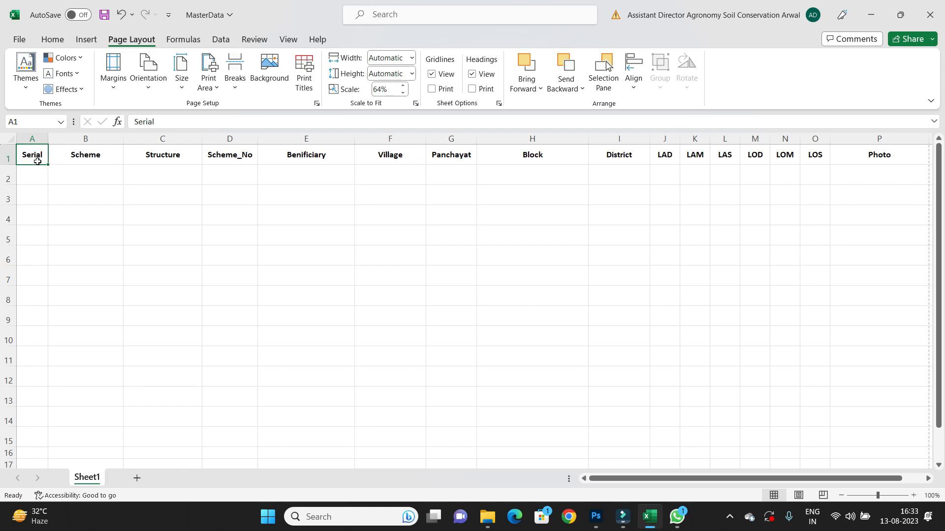
pyautogui.click(68, 158)
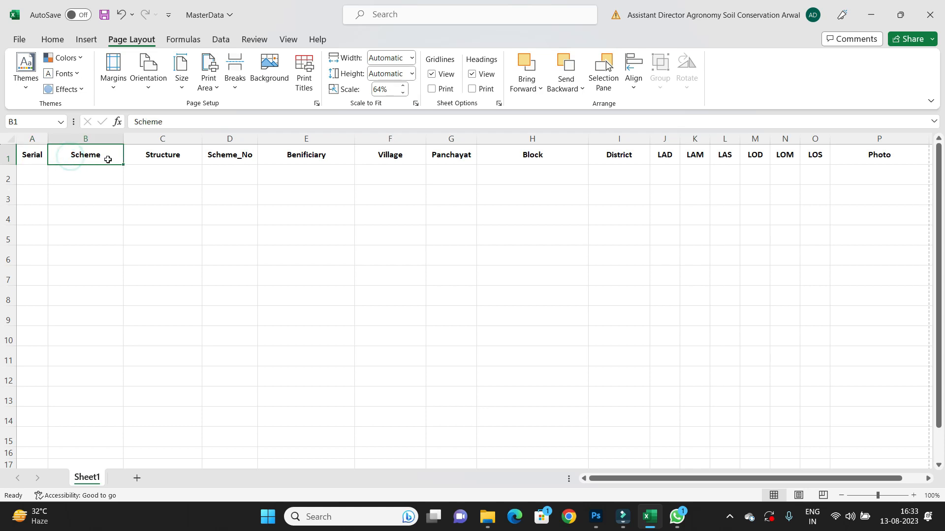
pyautogui.click(171, 158)
pyautogui.click(241, 157)
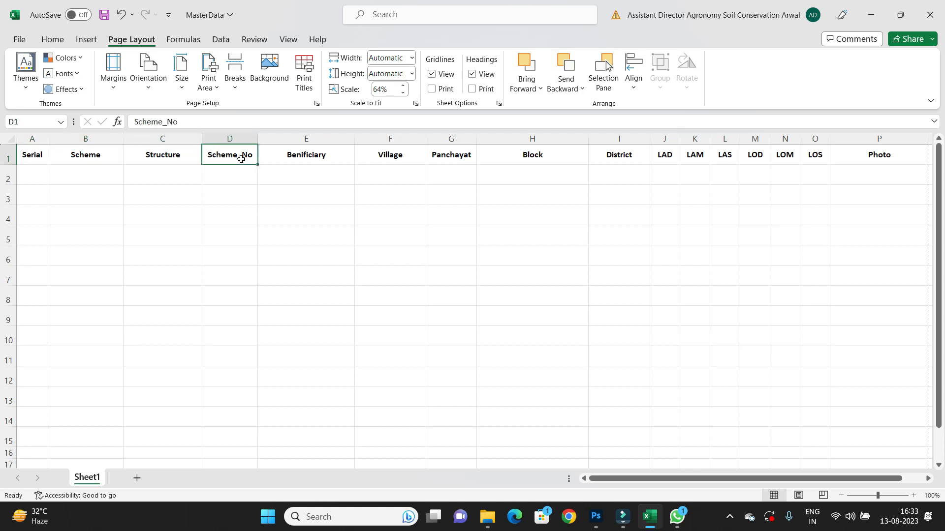
pyautogui.click(311, 157)
pyautogui.click(393, 160)
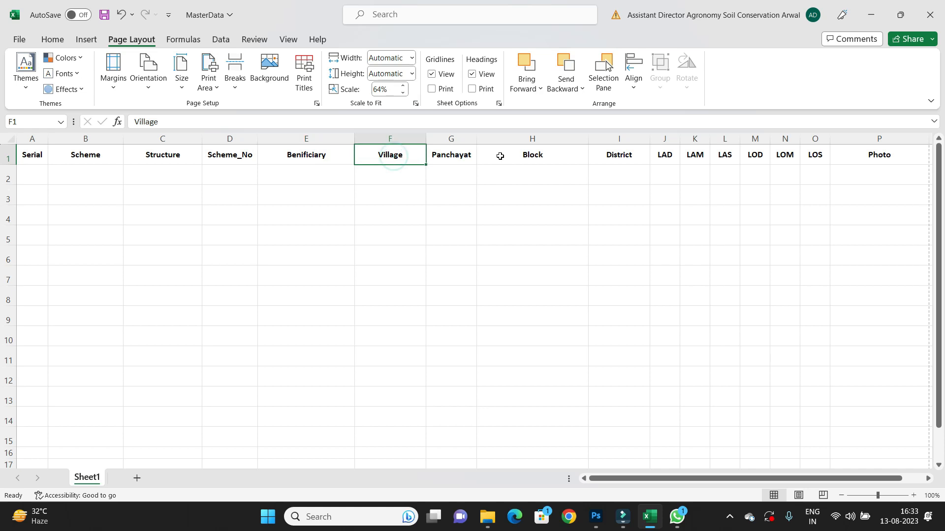
pyautogui.click(41, 156)
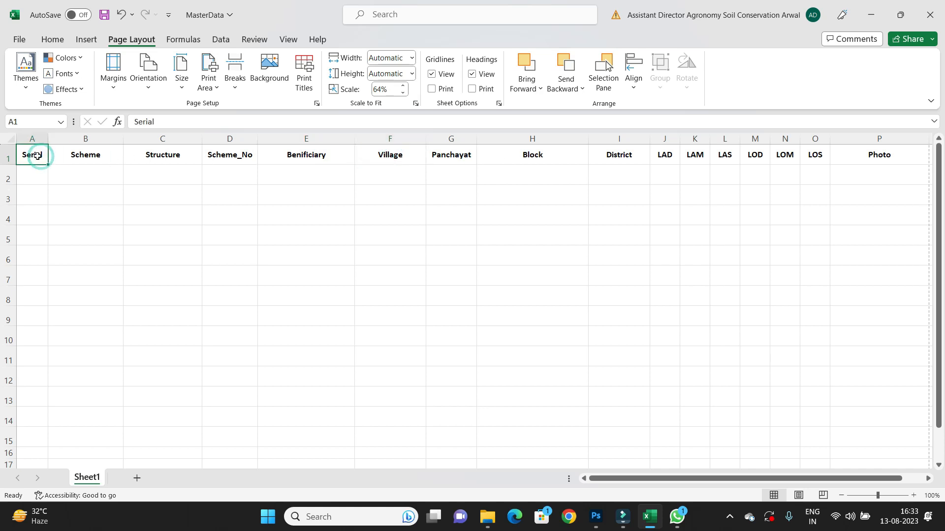
pyautogui.click(596, 517)
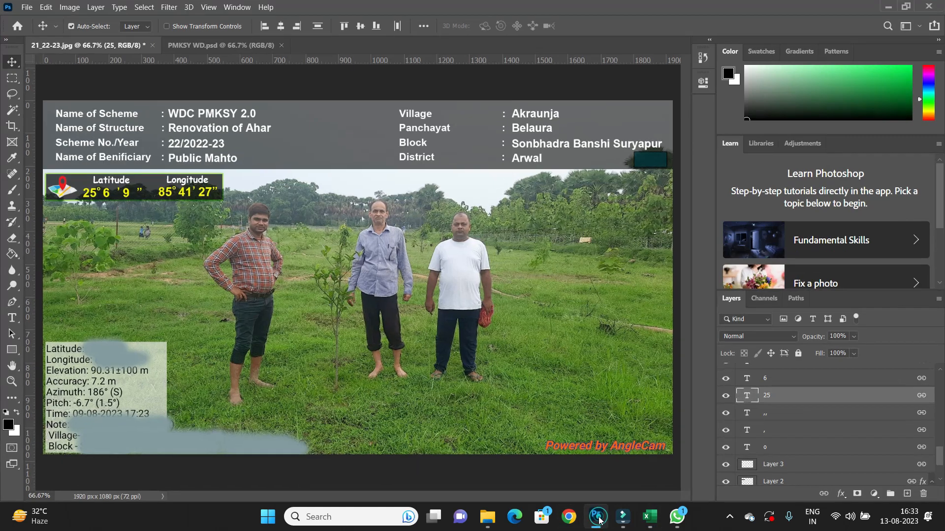
pyautogui.click(49, 7)
pyautogui.moveTo(69, 8)
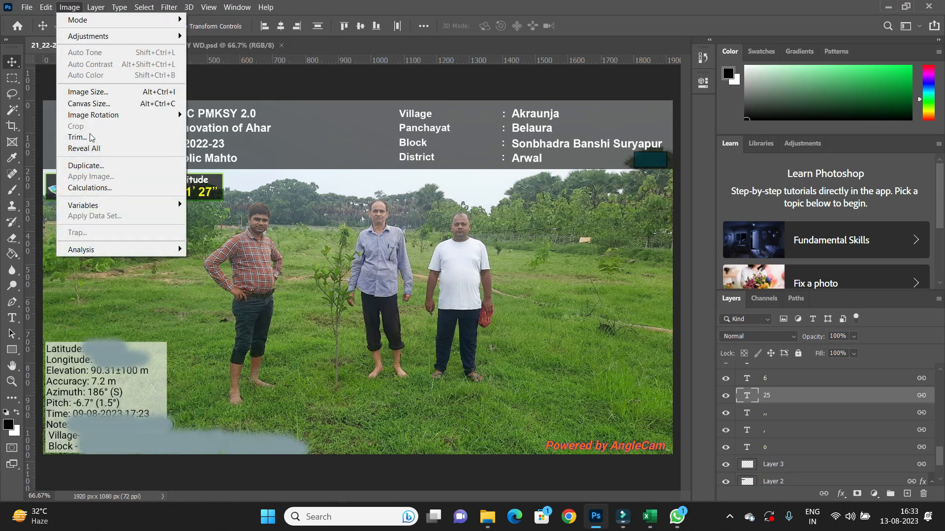
pyautogui.moveTo(106, 206)
pyautogui.click(208, 205)
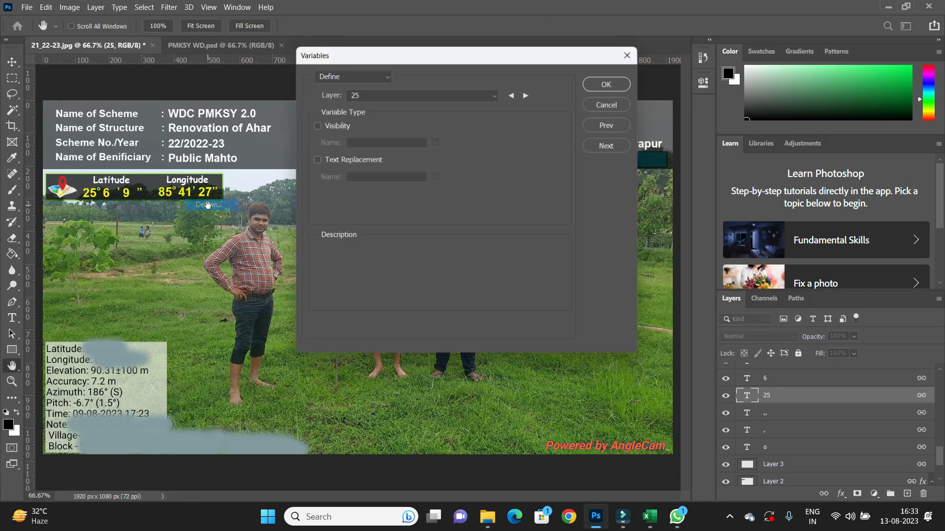
pyautogui.click(343, 74)
pyautogui.click(343, 74)
pyautogui.click(422, 93)
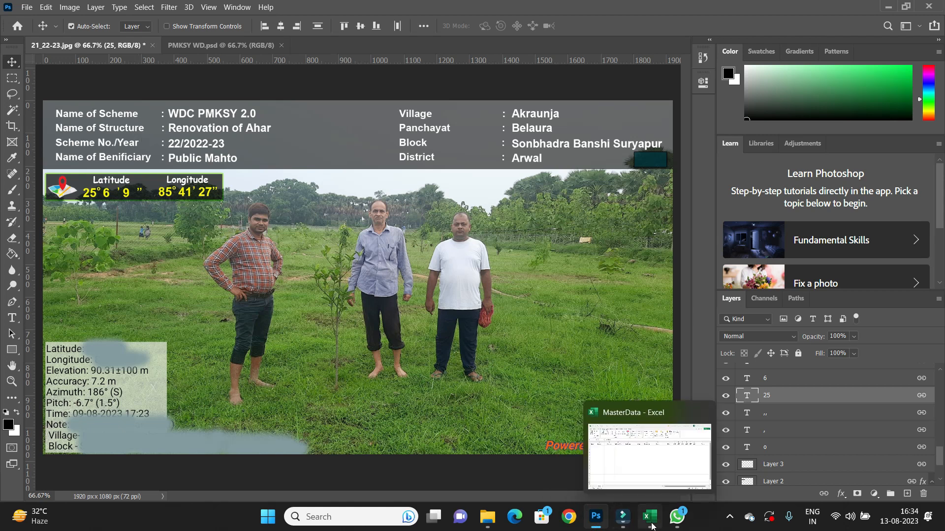
# Open the Variables definition dialog in Photoshop and choose the WDC PMKSY 2.0 text layer.
pyautogui.click(651, 526)
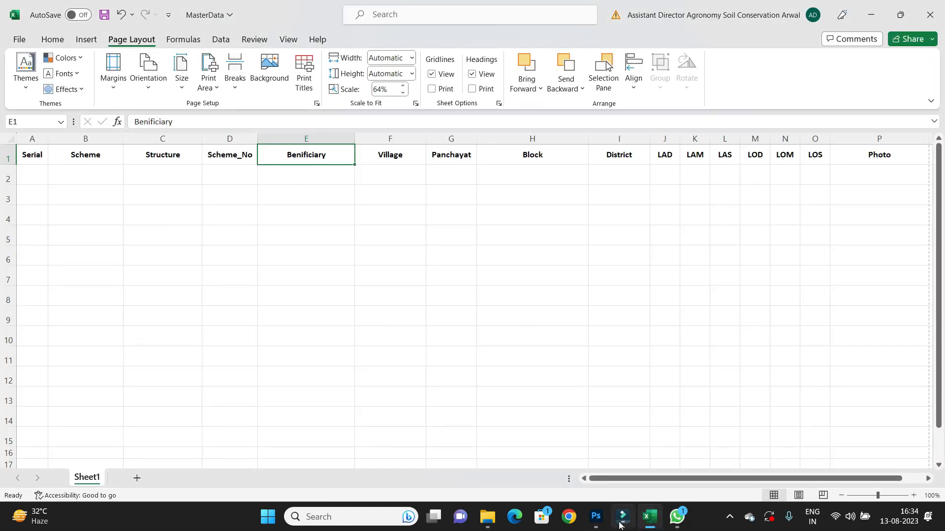
pyautogui.click(595, 517)
pyautogui.click(69, 7)
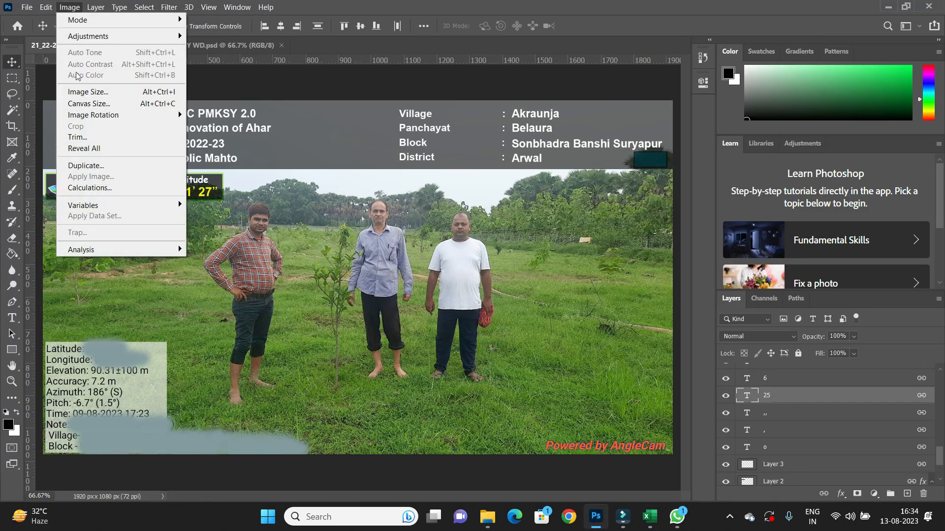
pyautogui.moveTo(93, 209)
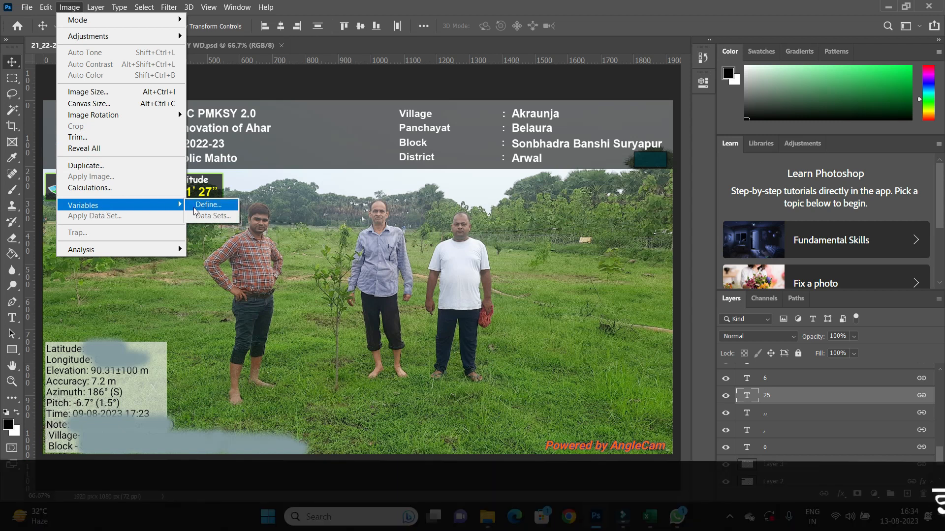
pyautogui.click(209, 205)
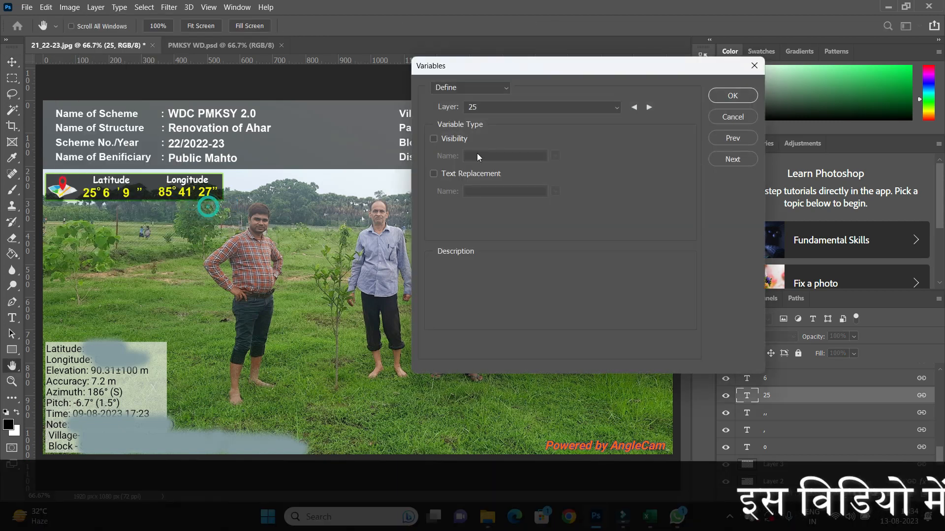
pyautogui.moveTo(524, 74); pyautogui.dragTo(592, 69)
pyautogui.click(590, 105)
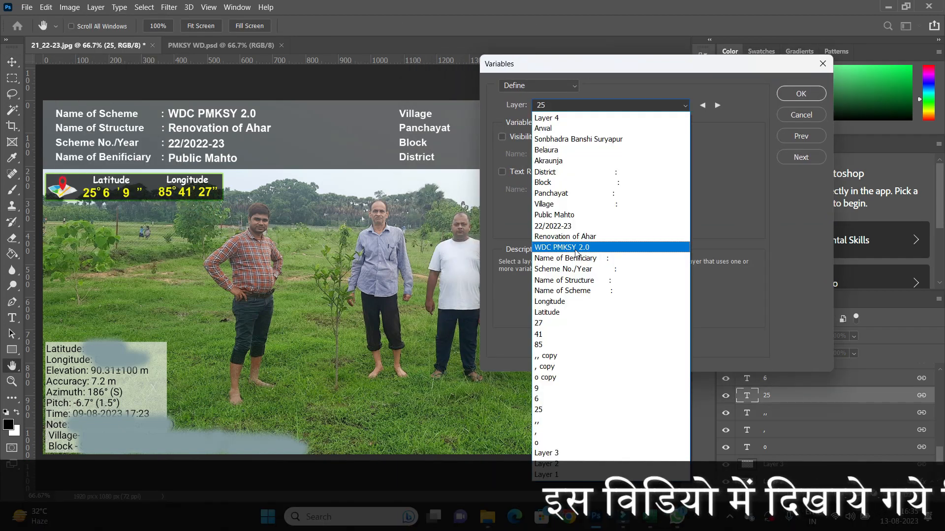
pyautogui.click(575, 252)
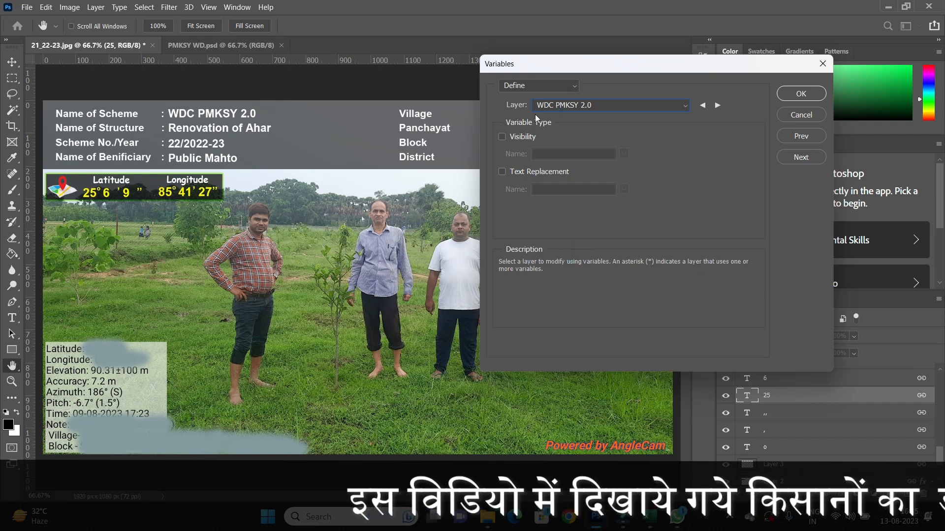
# Enable Text Replacement for the WDC PMKSY 2.0 layer and name its variable Scheme.
pyautogui.click(502, 172)
pyautogui.click(502, 172)
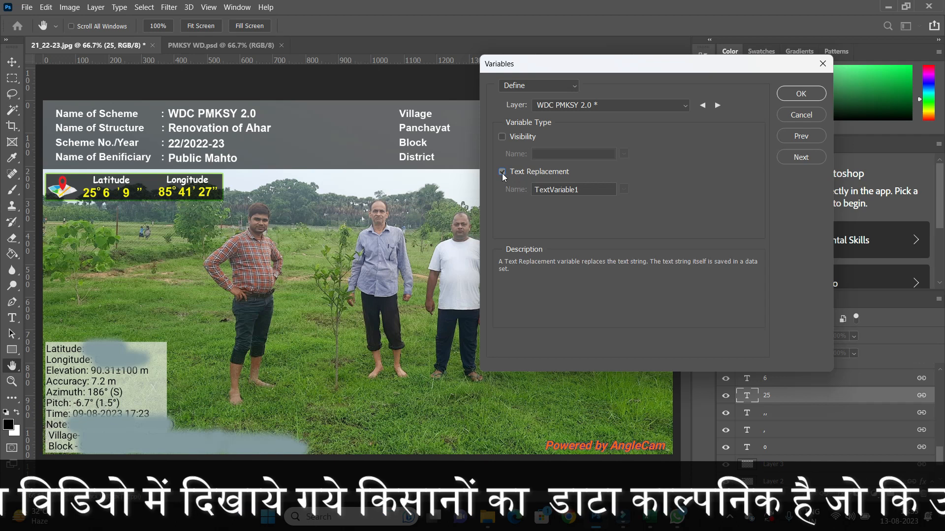
pyautogui.click(531, 191)
pyautogui.press('BackSpace')
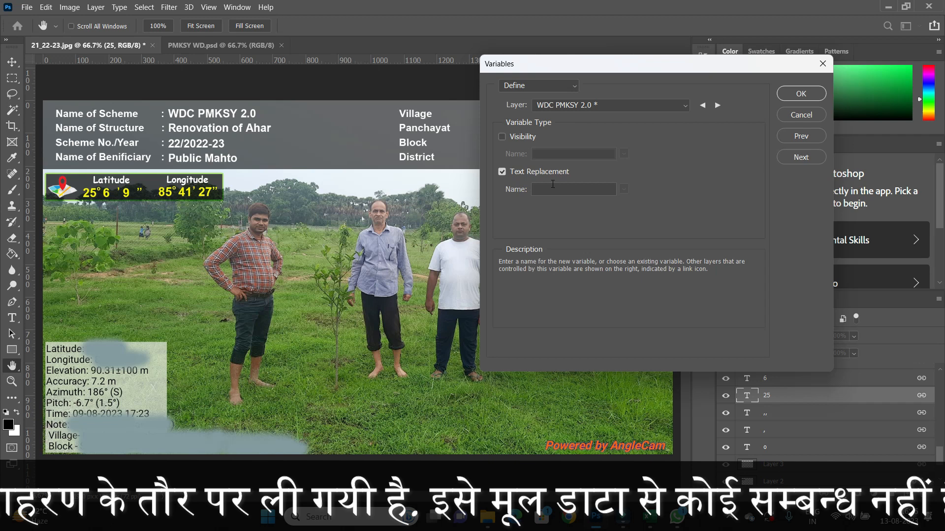
pyautogui.click(652, 517)
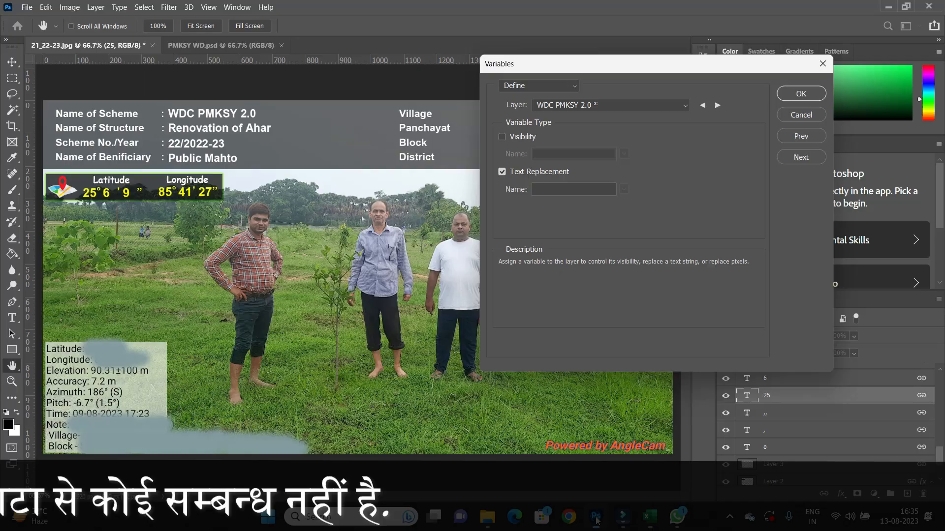
pyautogui.click(596, 517)
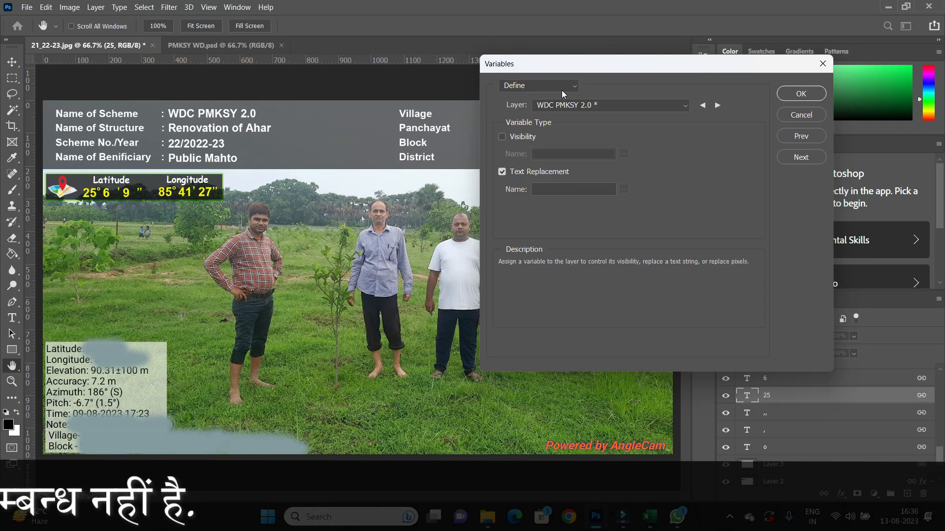
pyautogui.click(551, 190)
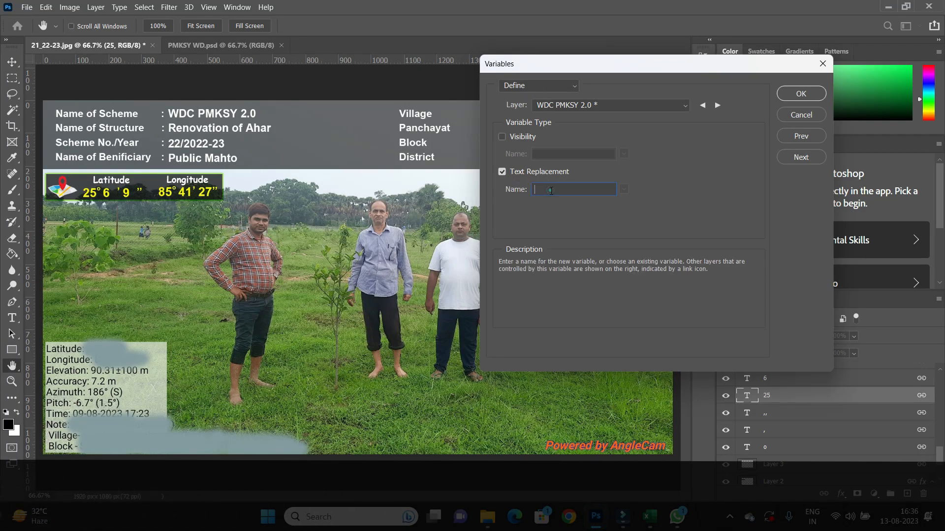
pyautogui.write('Scheme')
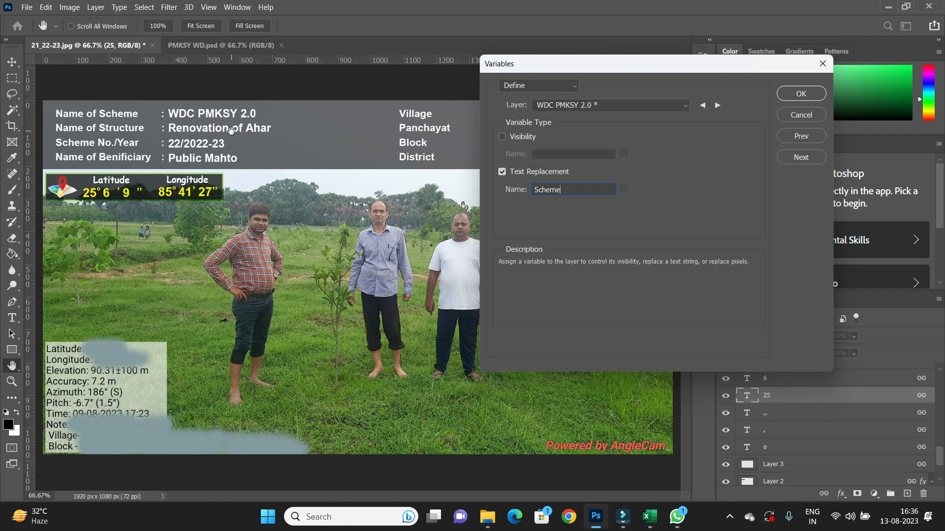
# Compare with the Excel headers, then assign the Renovation of Ahar layer a text replacement variable named Structure.
pyautogui.click(650, 517)
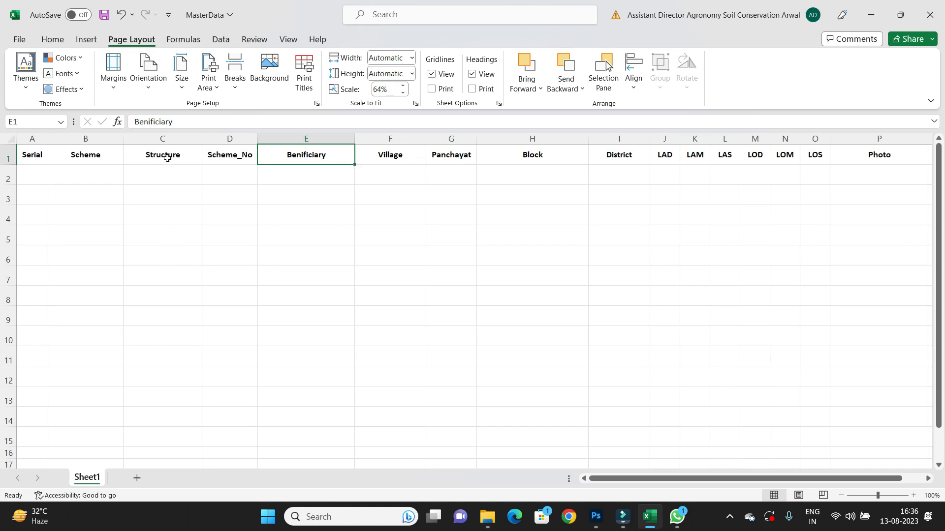
pyautogui.click(596, 517)
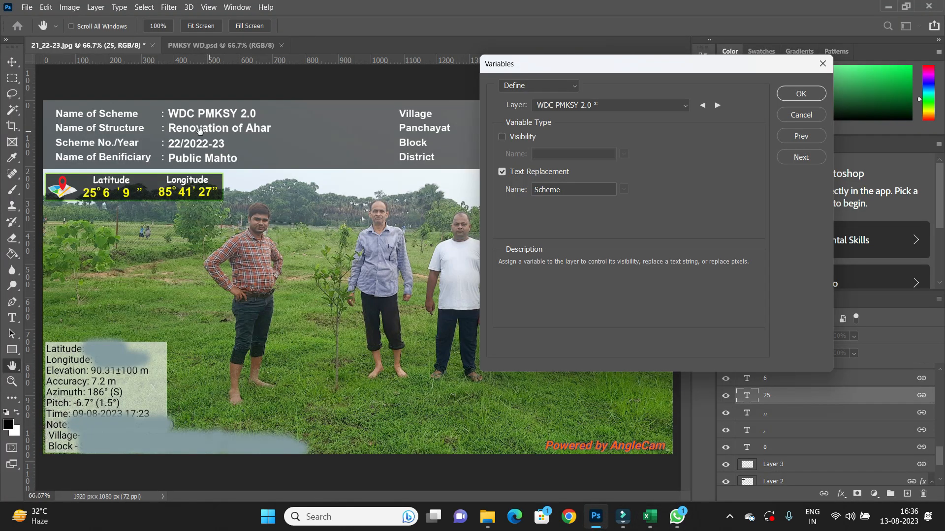
pyautogui.click(684, 106)
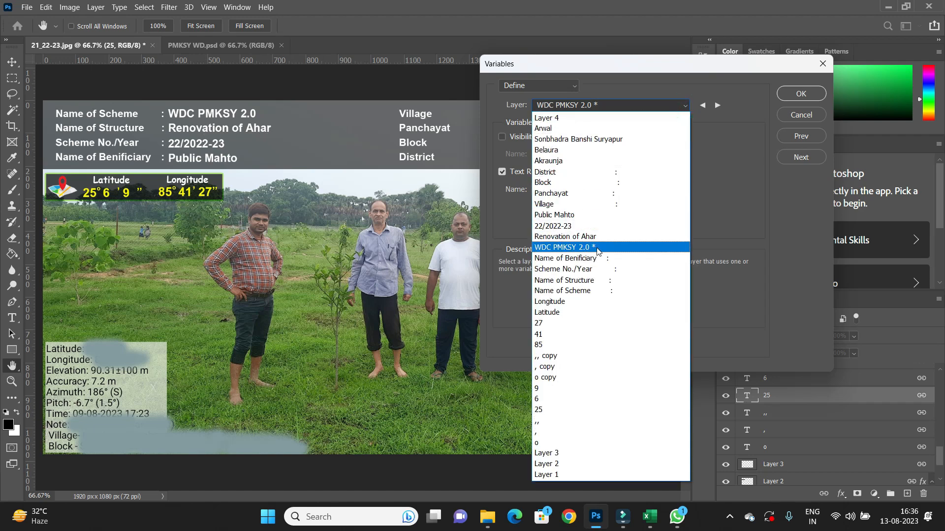
pyautogui.click(584, 236)
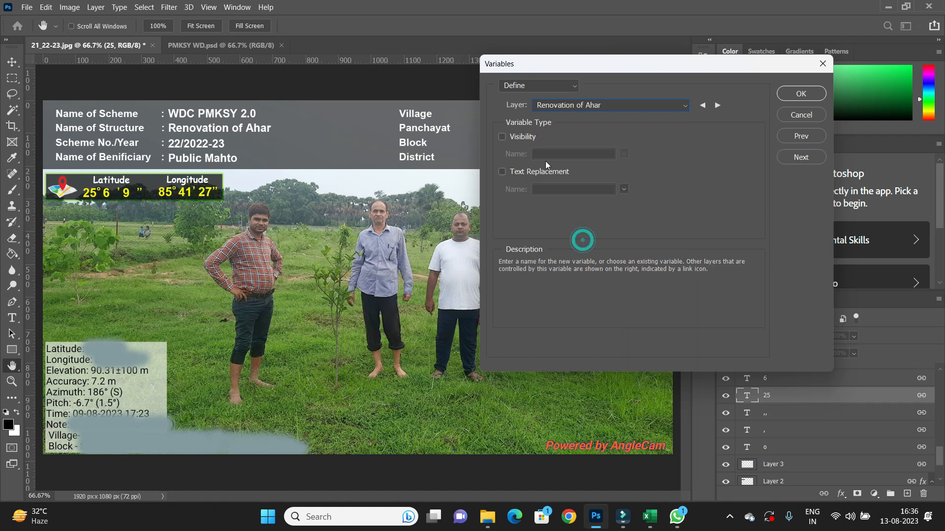
pyautogui.click(502, 171)
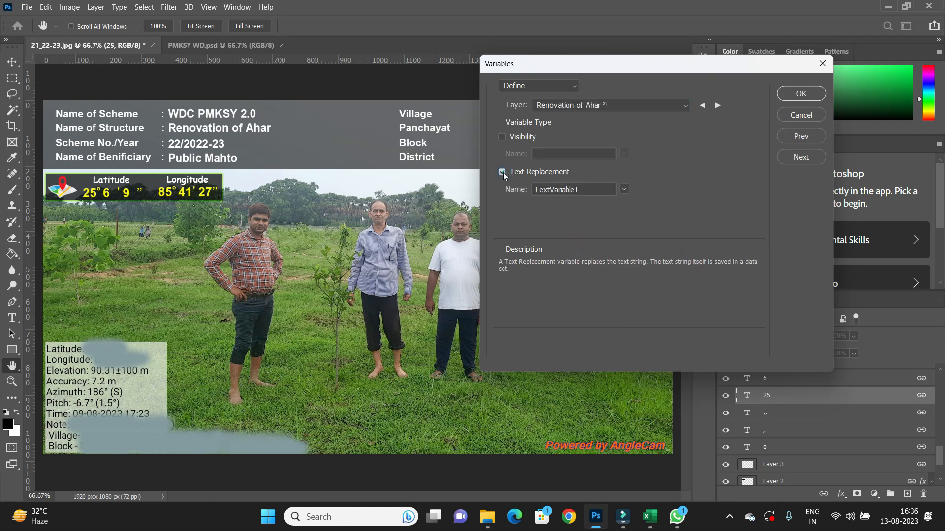
pyautogui.doubleClick(585, 189)
pyautogui.press('BackSpace')
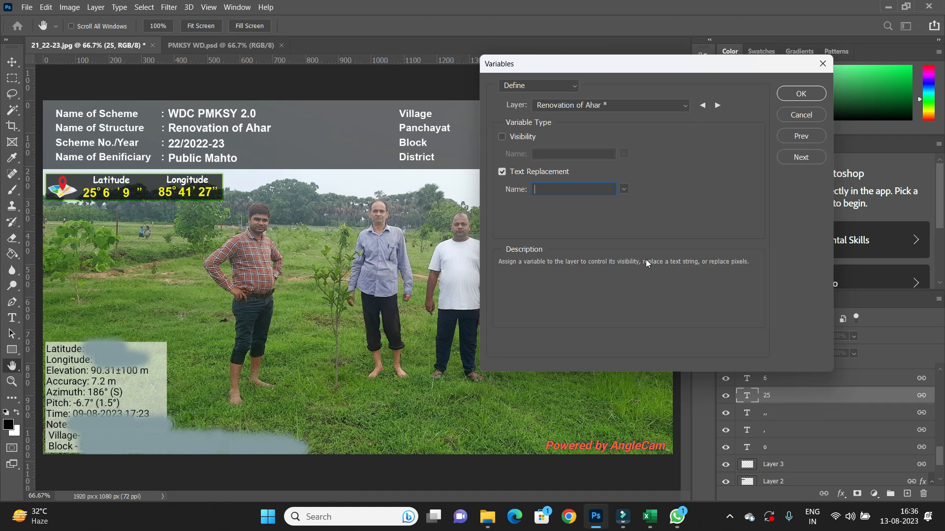
pyautogui.click(650, 522)
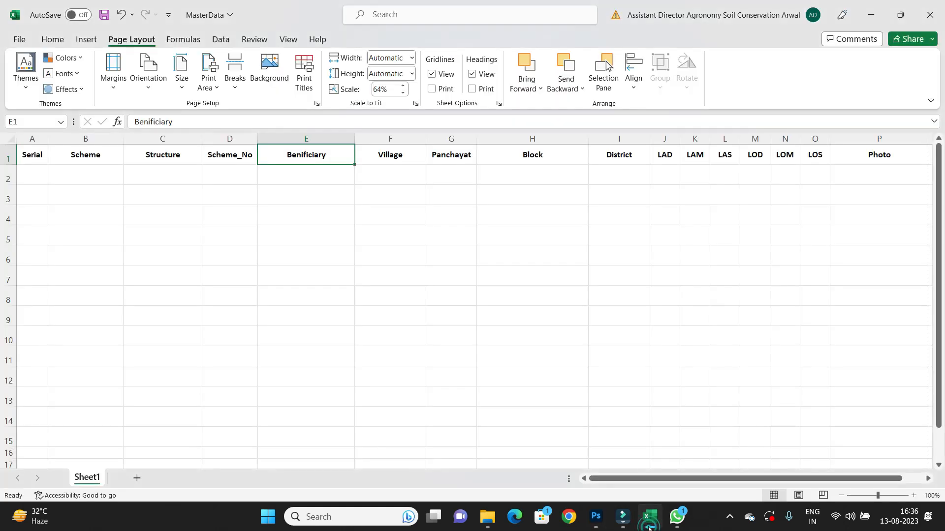
pyautogui.click(649, 523)
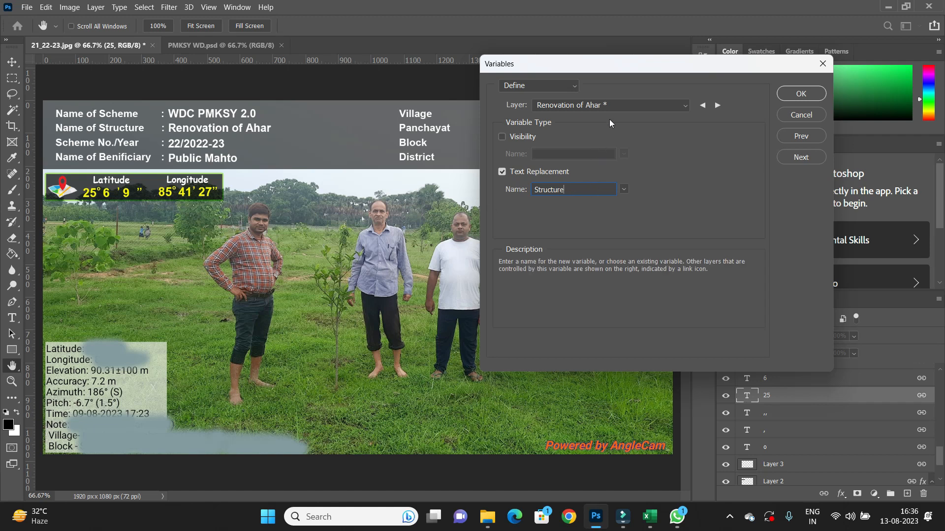
# Review the layers with defined variables and confirm the Variables dialog.
pyautogui.click(683, 105)
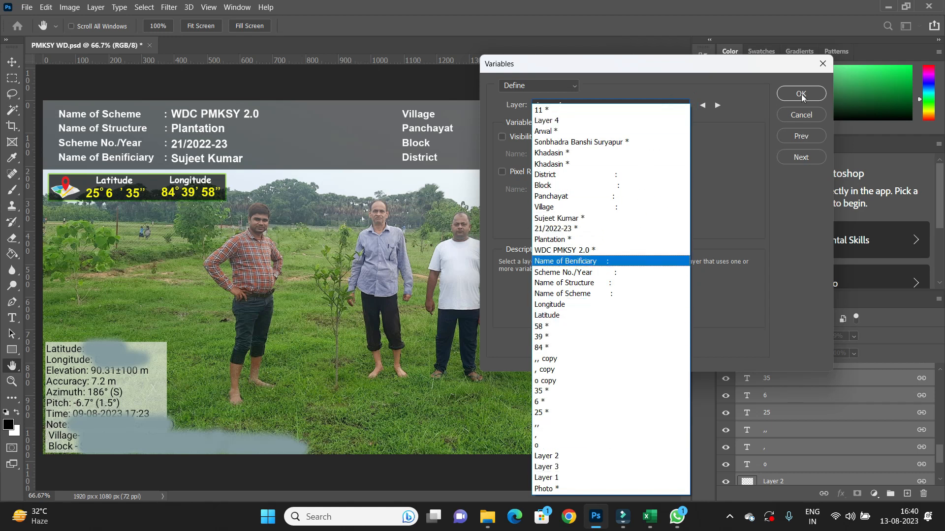
pyautogui.click(746, 119)
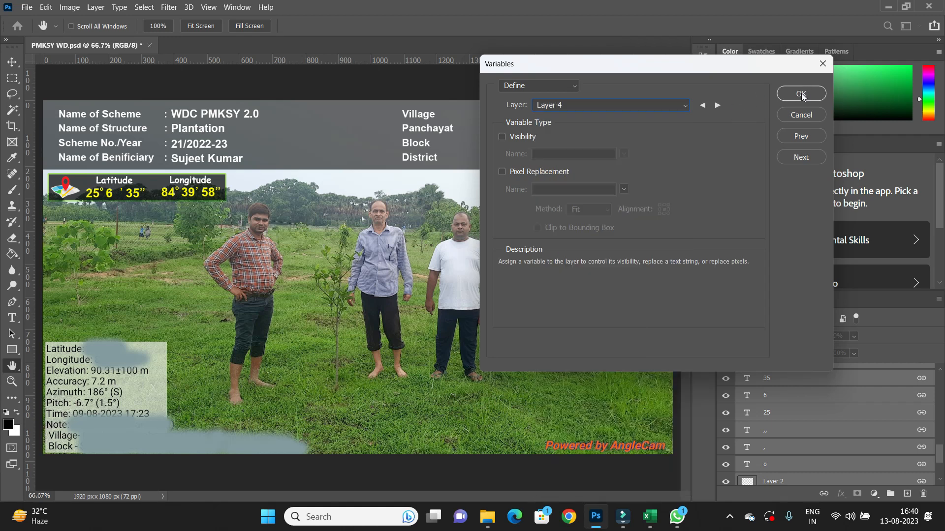
pyautogui.click(794, 93)
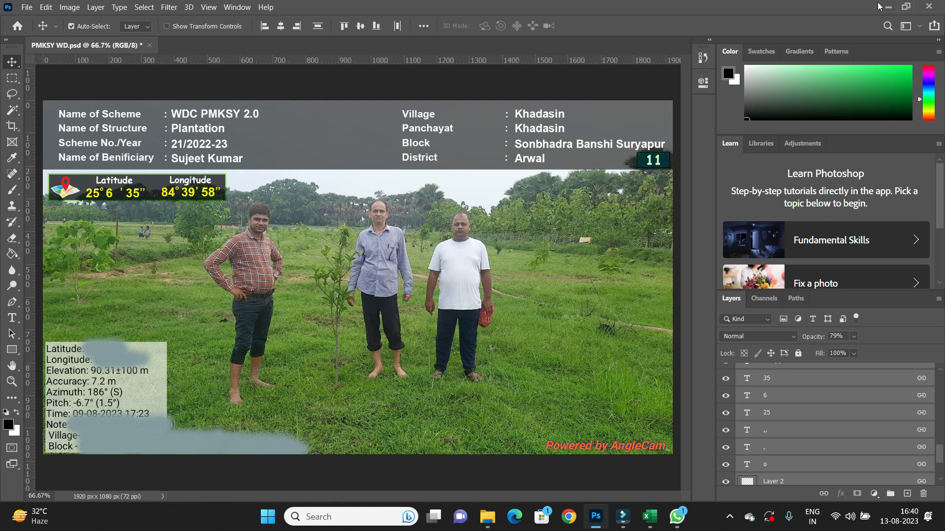
# Enter the first MasterData row: serial 1, scheme WDC PMKSY 2.0, structure Borewell, scheme number 4/2022-23.
pyautogui.click(890, 7)
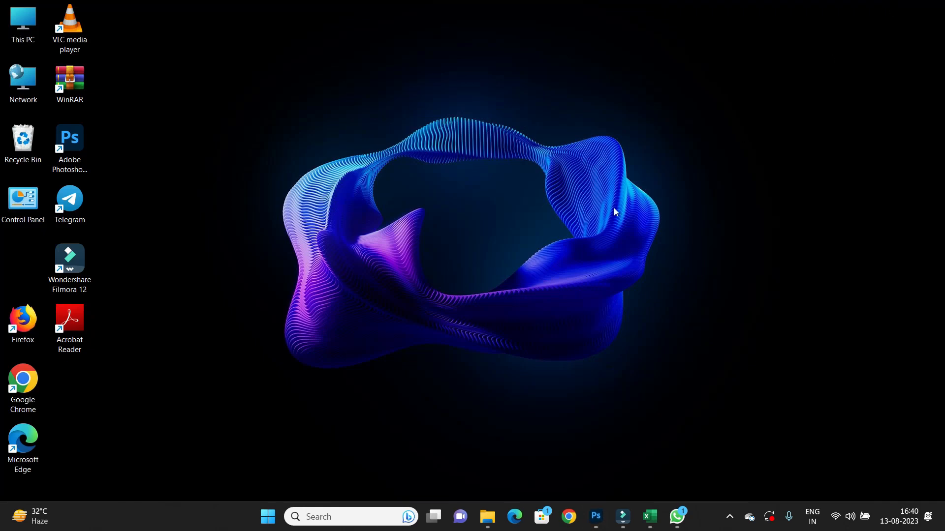
pyautogui.click(660, 517)
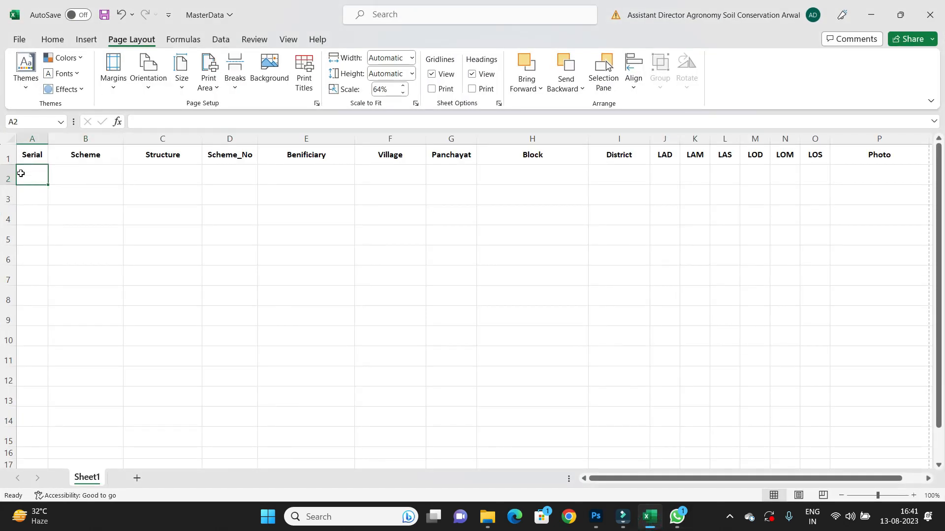
pyautogui.write('1')
pyautogui.click(70, 173)
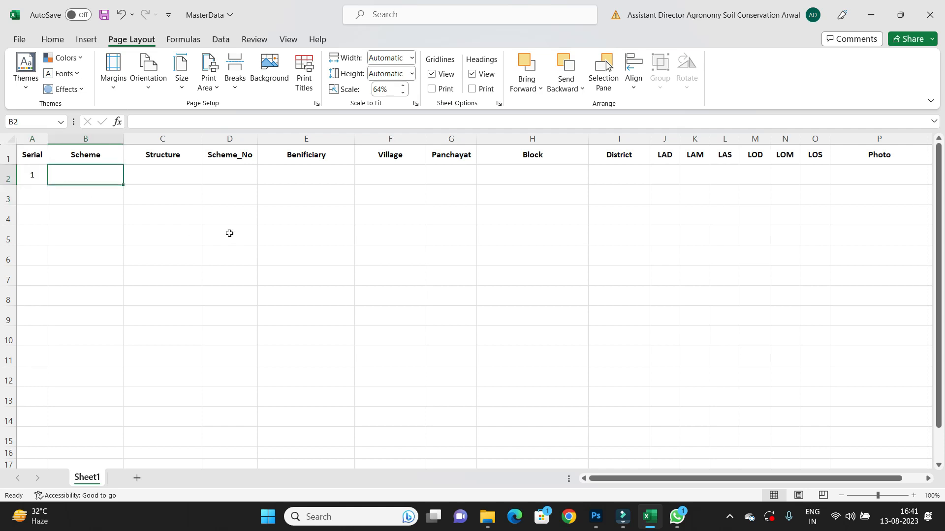
pyautogui.write('WDC')
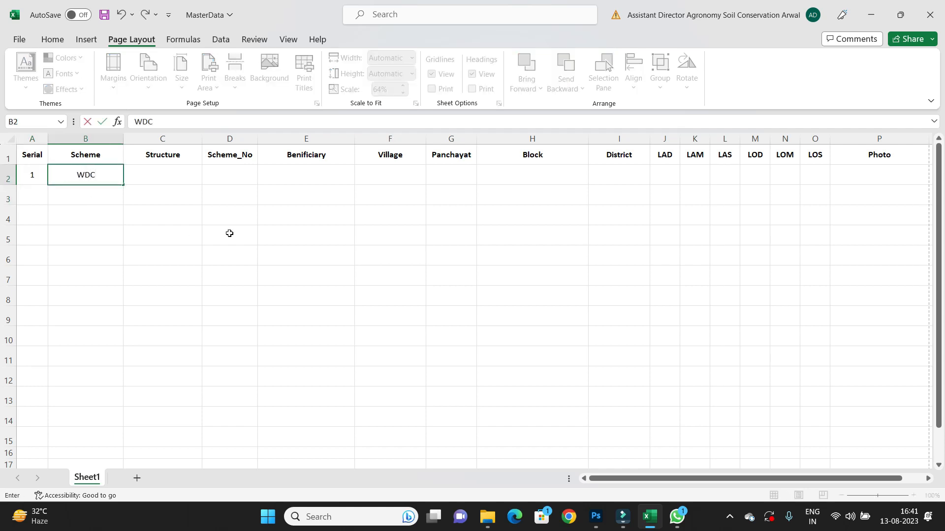
pyautogui.write(' PMKSY 2.0')
pyautogui.hotkey('ctrl', 'Return')
pyautogui.press('Tab')
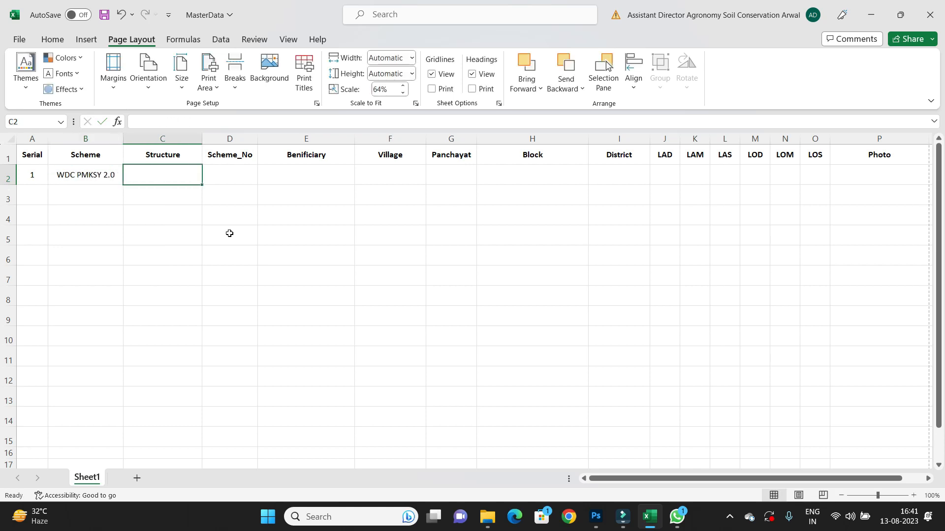
pyautogui.write('Borewell')
pyautogui.press('Tab')
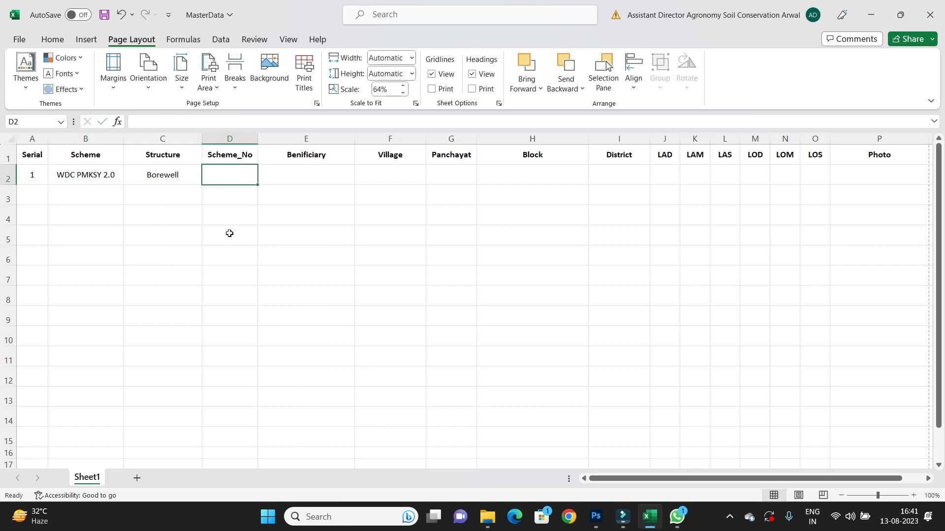
pyautogui.write('0')
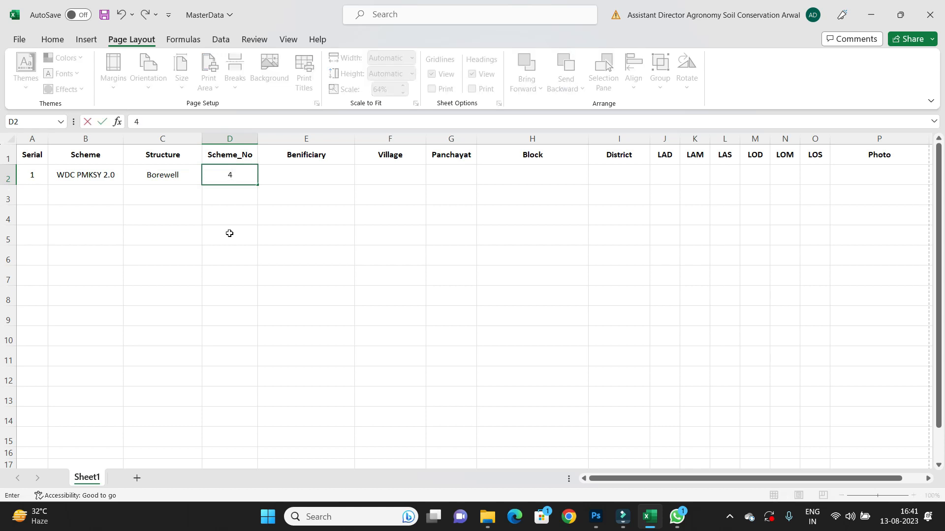
pyautogui.write('/2022-23')
pyautogui.press('Return')
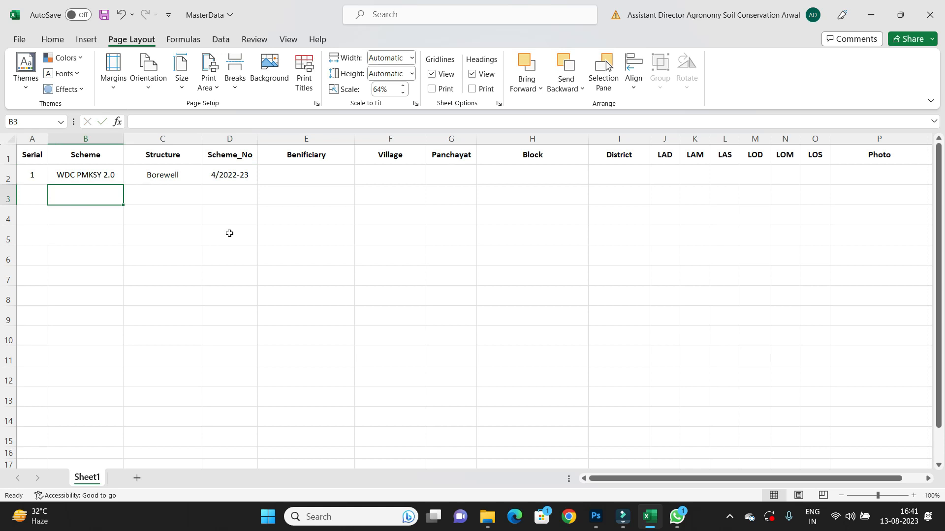
# Fill in the beneficiary's name and the village Rajan Bigha for the first row.
pyautogui.click(230, 176)
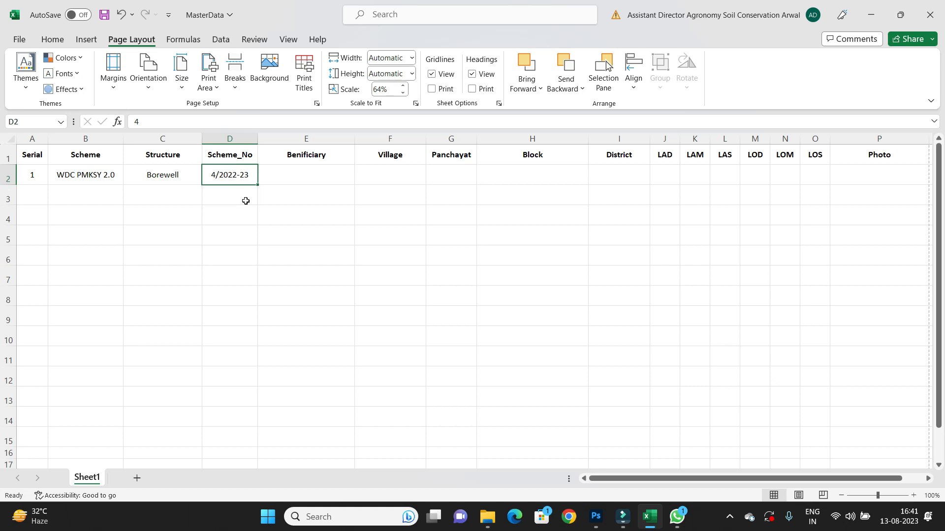
pyautogui.press('Tab')
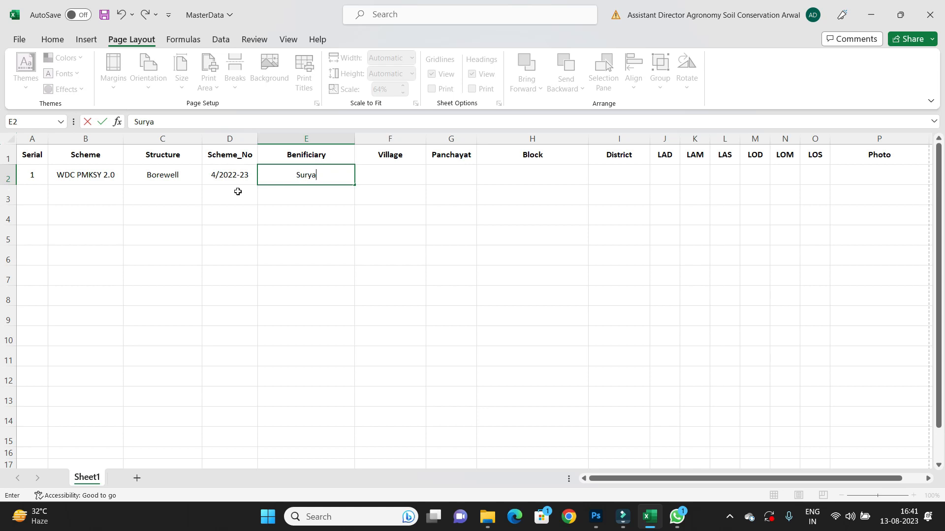
pyautogui.press('Tab')
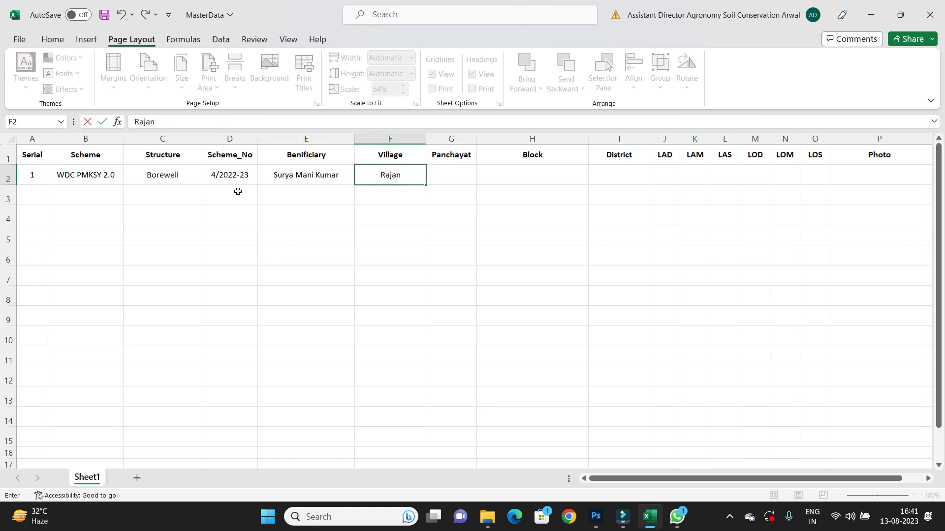
pyautogui.press('Tab')
pyautogui.press('Tab')
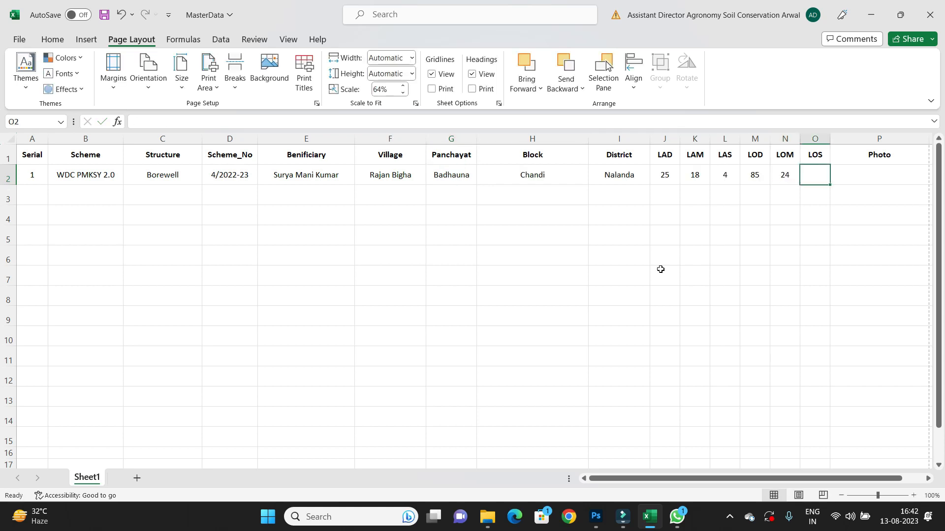
pyautogui.press('Tab')
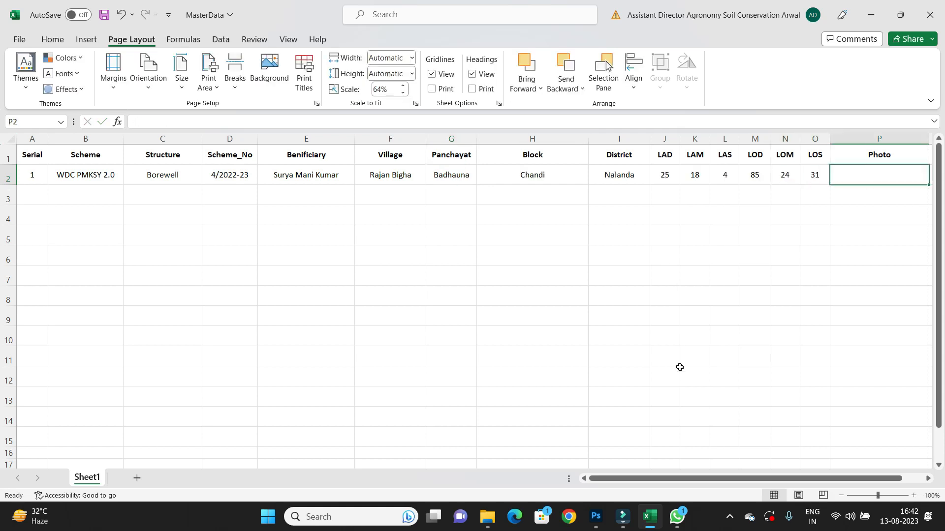
# Copy the photo file name from the Photo folder and enter 4_22-23.jpg in the first row's Photo cell.
pyautogui.moveTo(653, 473); pyautogui.dragTo(675, 474)
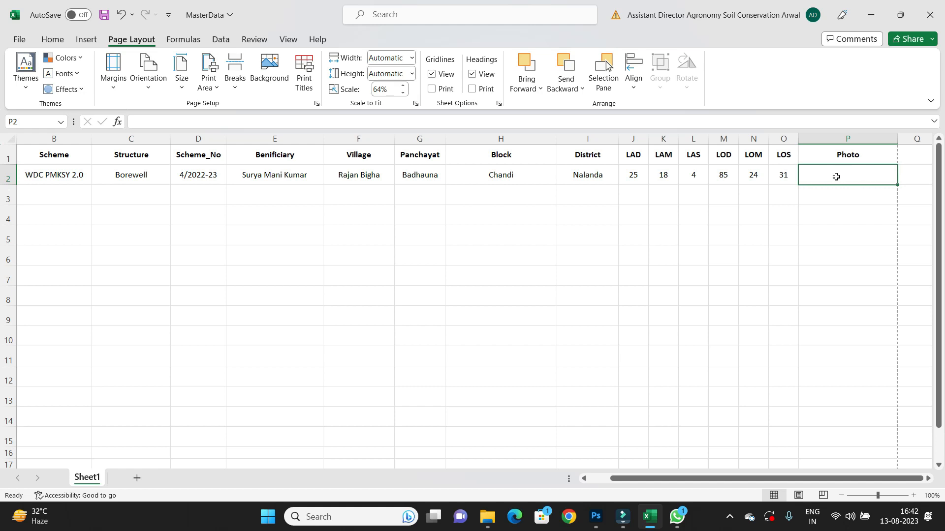
pyautogui.click(876, 16)
pyautogui.click(488, 517)
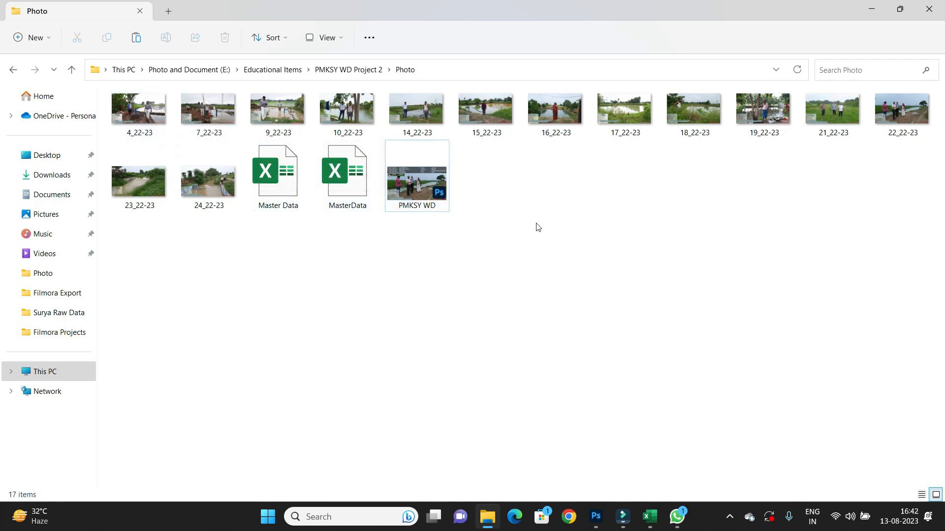
pyautogui.click(152, 142)
pyautogui.press('F2')
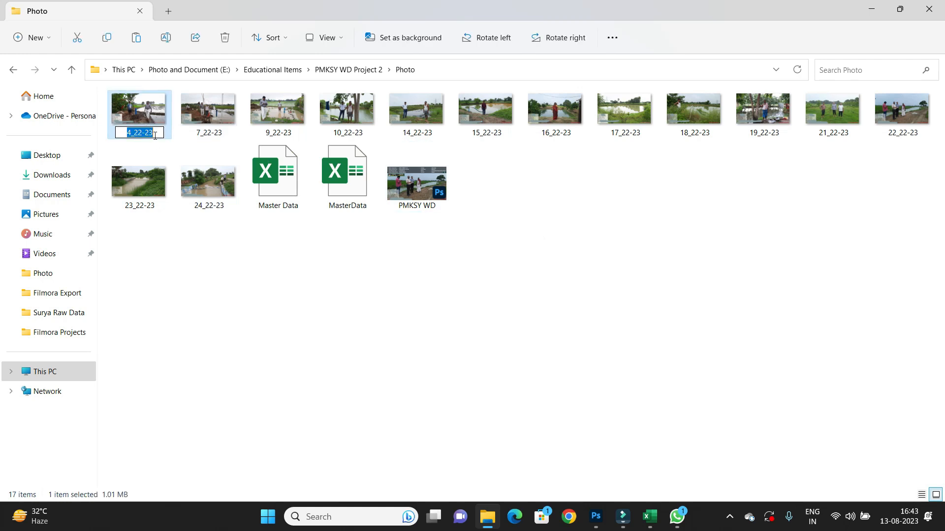
pyautogui.hotkey('ctrl', 'c')
pyautogui.hotkey('alt', 'Tab')
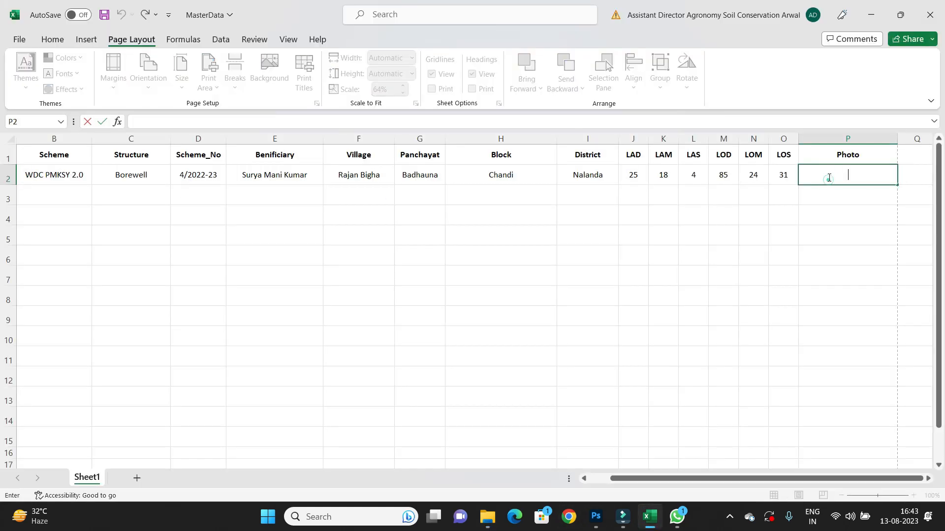
pyautogui.hotkey('ctrl', 'v')
pyautogui.write('.jpg')
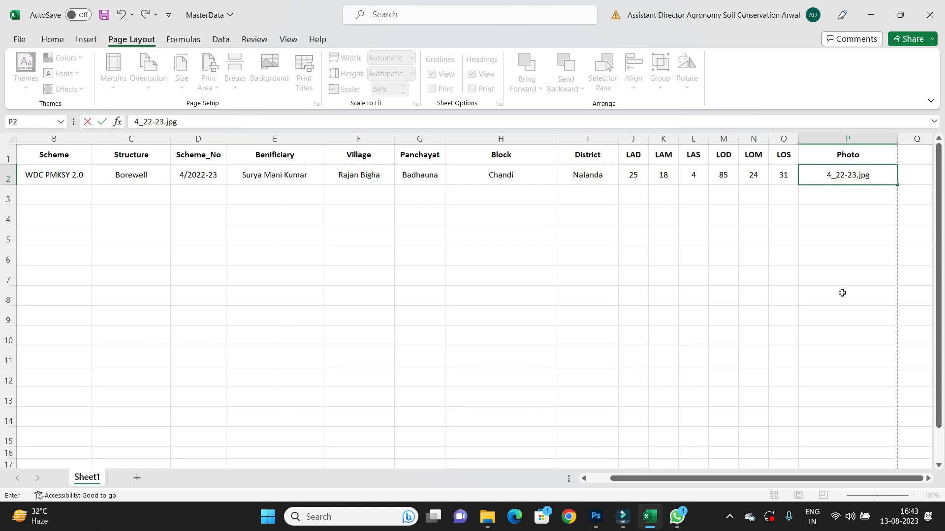
pyautogui.press('Return')
# Retype 4_22-23.jpg in the first row's Photo cell.
pyautogui.click(842, 177)
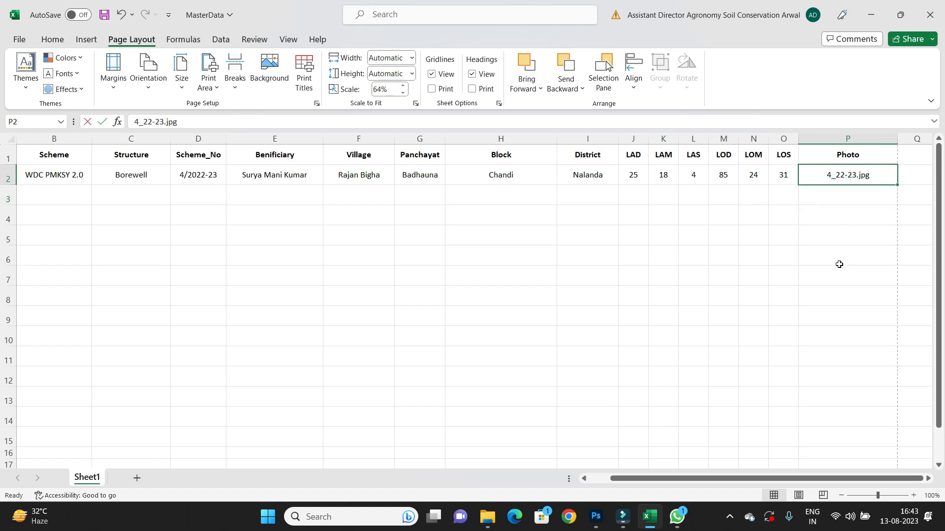
pyautogui.press('BackSpace')
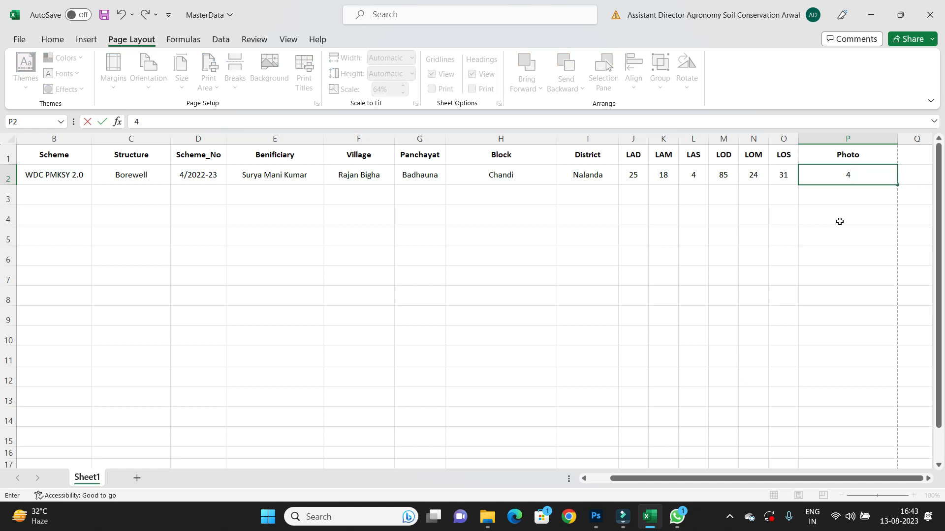
pyautogui.write('4_22-23.jpg')
pyautogui.press('Return')
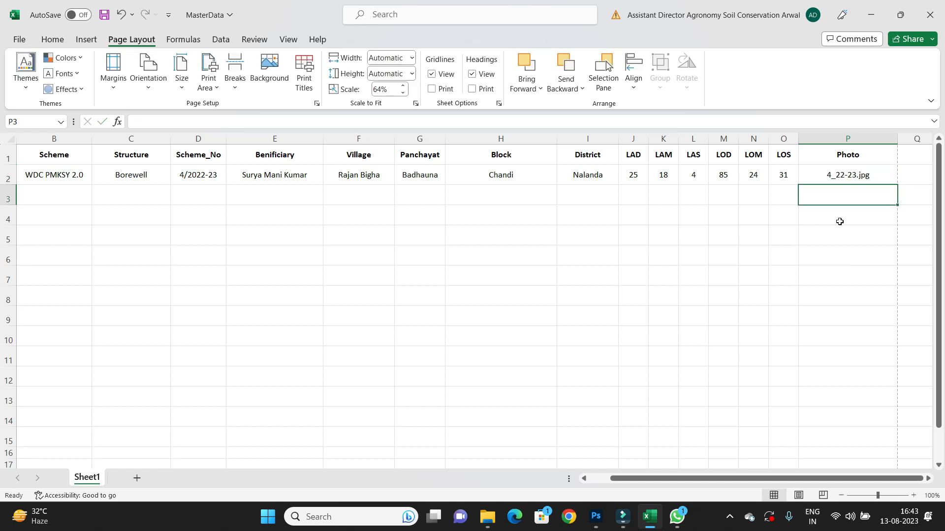
# Add 7_22-23.jpg to the Photo cell of the second row.
pyautogui.click(855, 179)
pyautogui.click(844, 191)
pyautogui.click(844, 176)
pyautogui.click(841, 192)
# Examine the custom number format applied to the first row's Scheme_No cell.
pyautogui.click(197, 194)
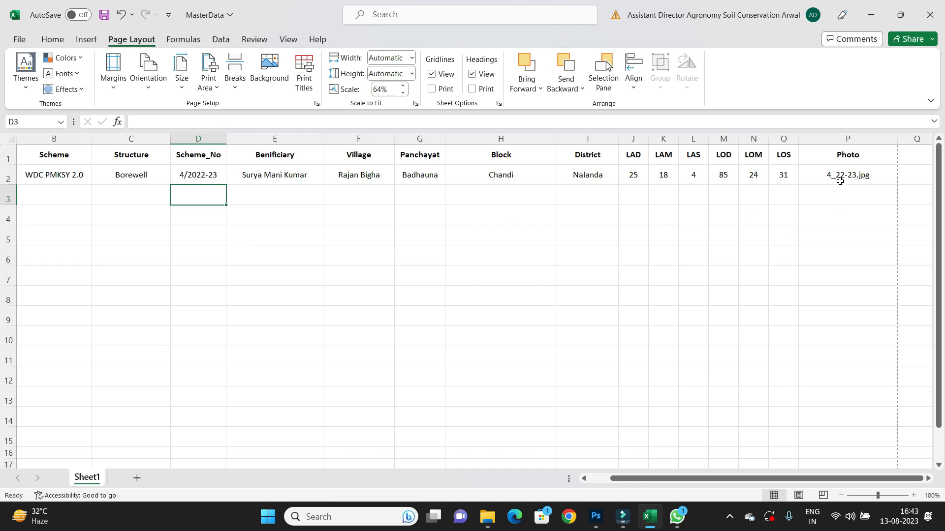
pyautogui.rightClick(197, 139)
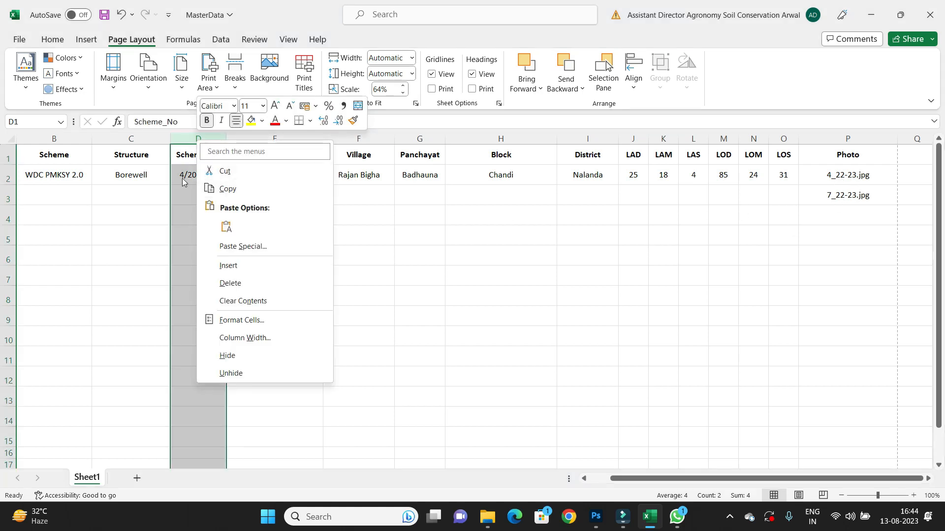
pyautogui.press('Escape')
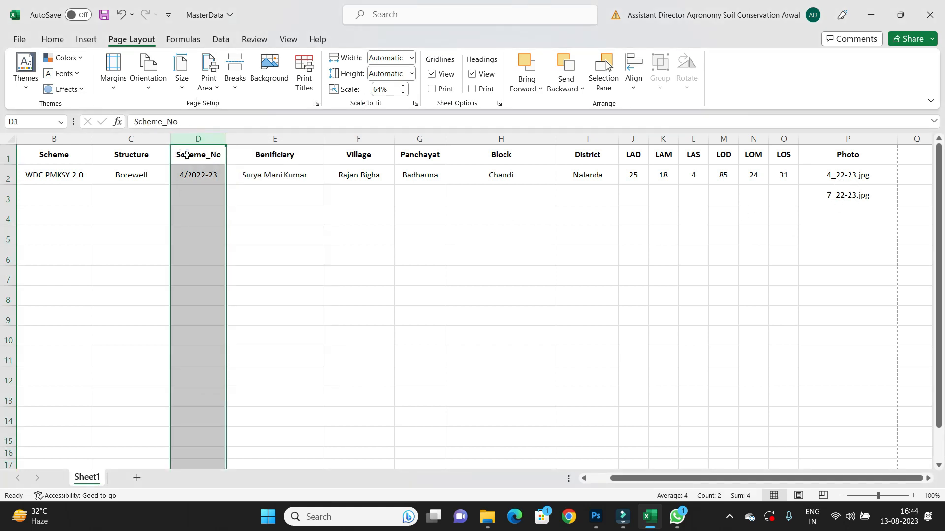
pyautogui.keyDown('ctrl'); pyautogui.click(187, 156); pyautogui.keyUp('ctrl')
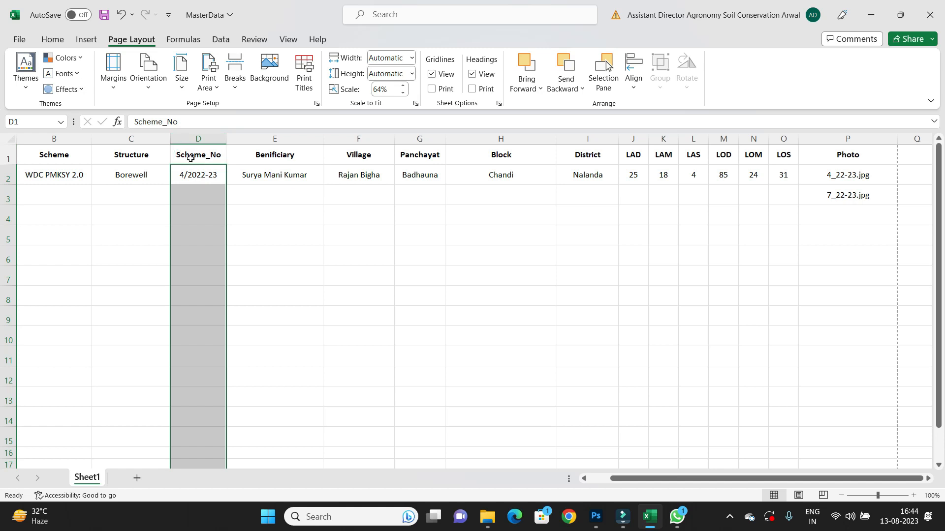
pyautogui.rightClick(200, 192)
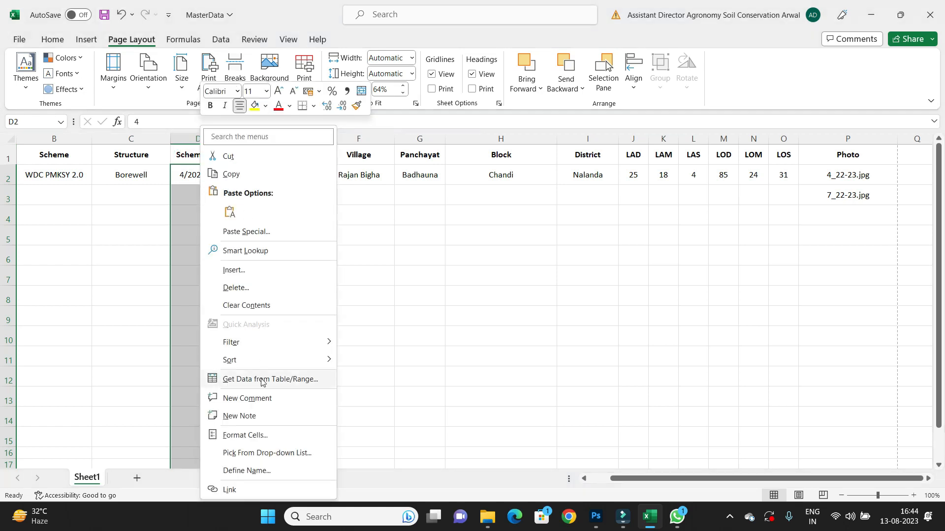
pyautogui.click(244, 436)
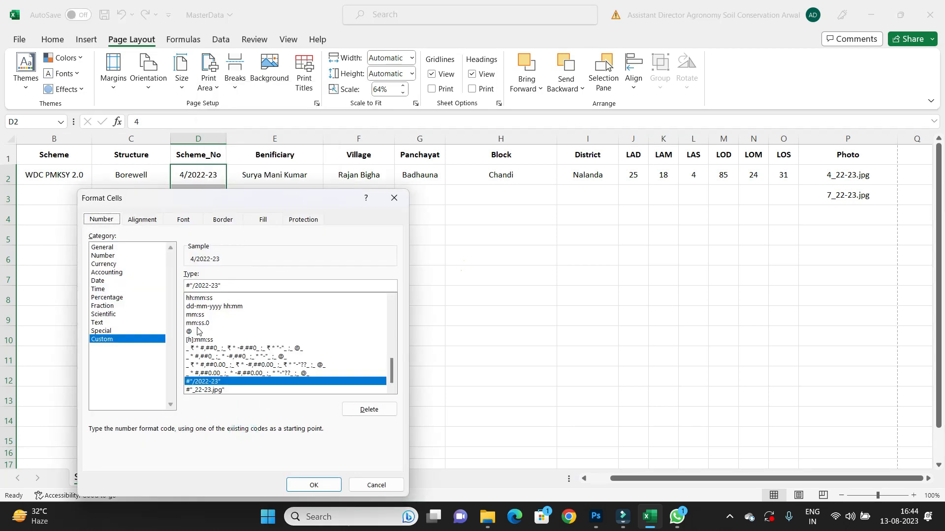
pyautogui.moveTo(190, 284); pyautogui.dragTo(187, 285)
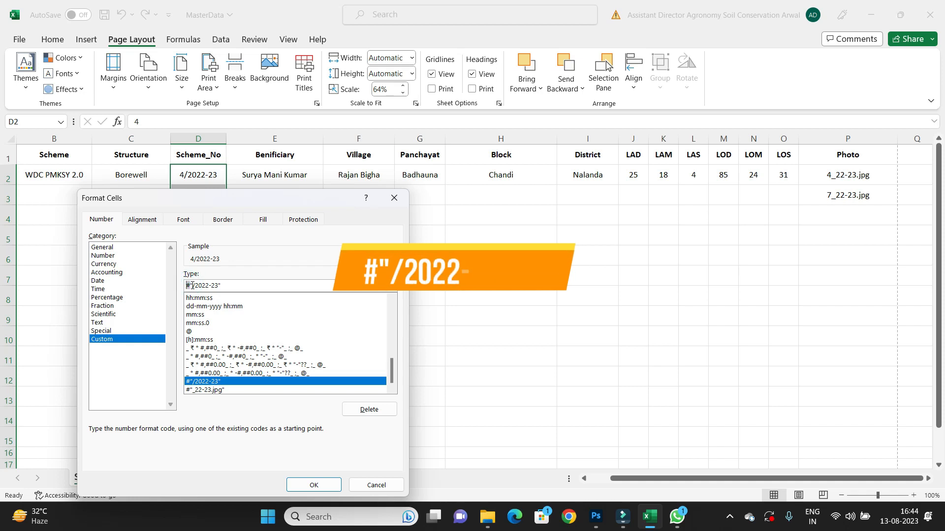
pyautogui.click(192, 286)
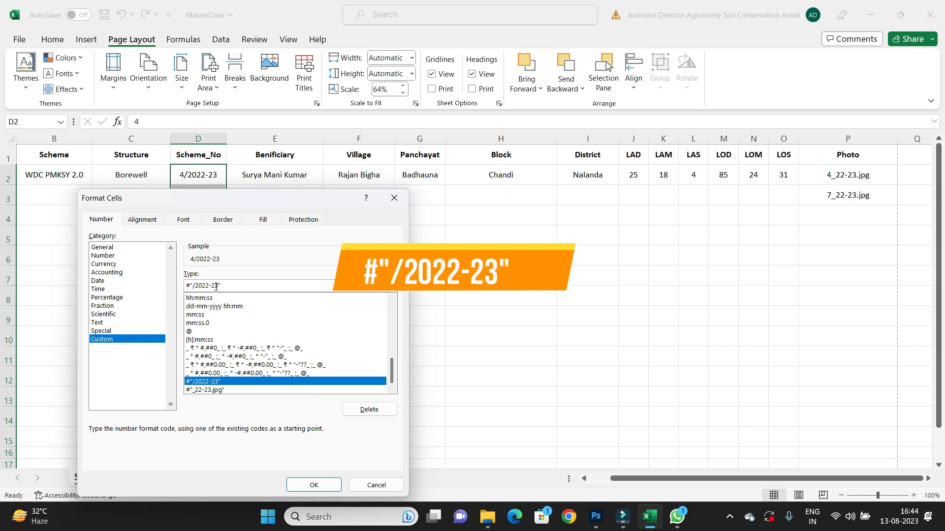
pyautogui.moveTo(219, 286); pyautogui.dragTo(194, 284)
pyautogui.moveTo(199, 285); pyautogui.dragTo(192, 286)
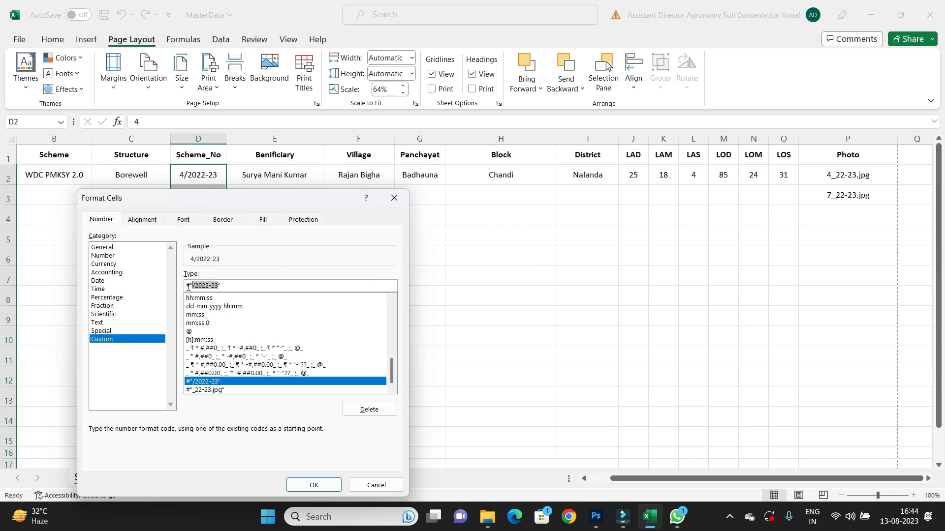
pyautogui.click(393, 198)
# Enter scheme numbers 5 and 8 in the Scheme_No cells of the second and third rows.
pyautogui.click(194, 196)
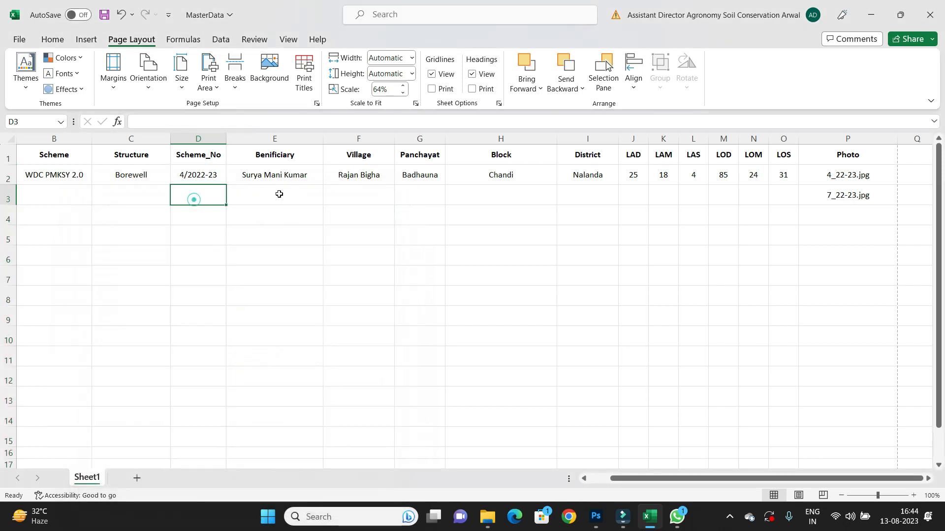
pyautogui.write('5')
pyautogui.press('Return')
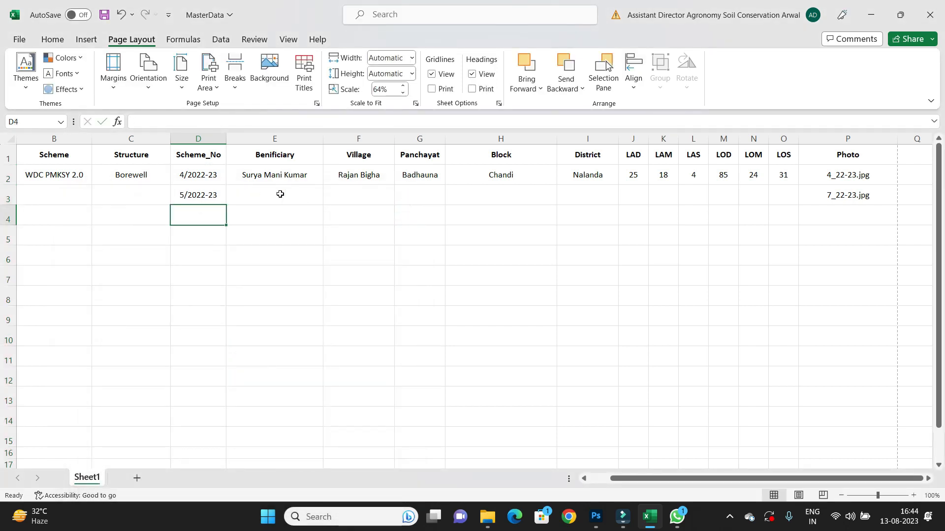
pyautogui.write('8')
pyautogui.press('Return')
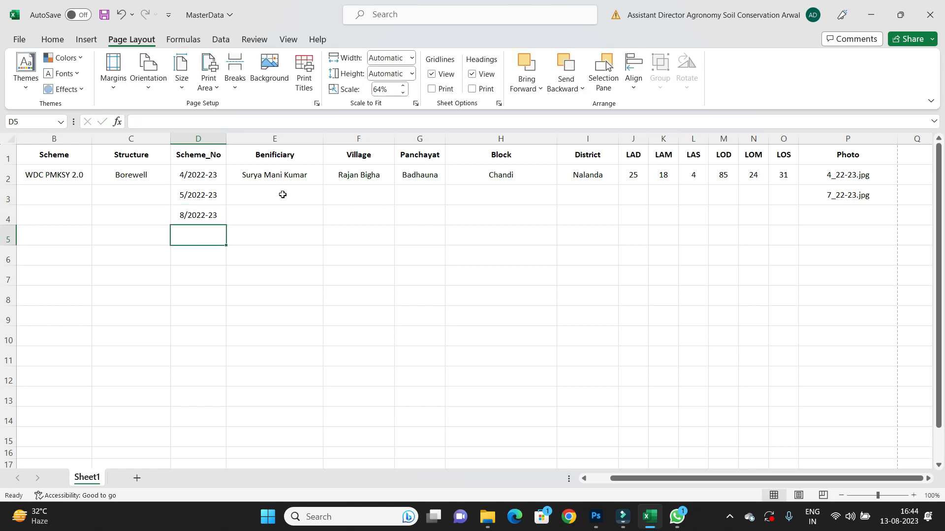
# Add 6_22-23.jpg to the Photo cell of the third row.
pyautogui.click(836, 215)
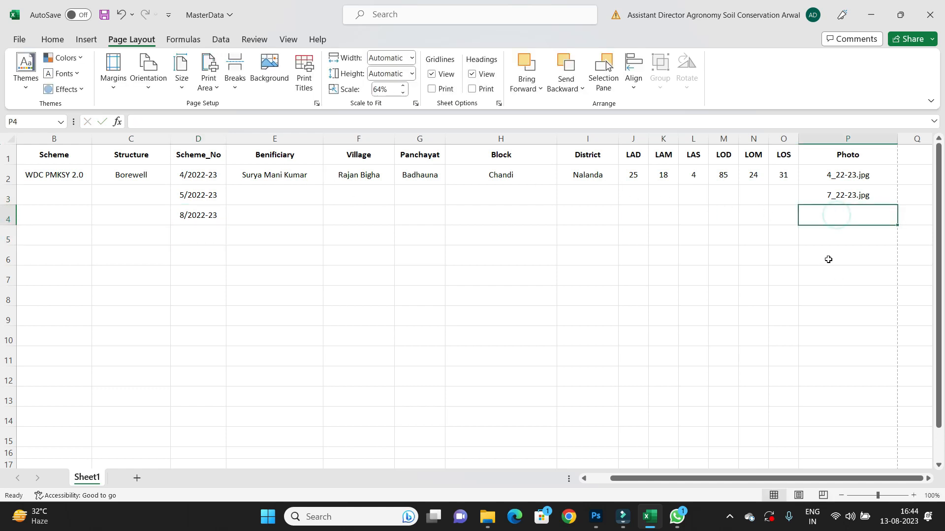
pyautogui.write('6_22-23.jpg')
pyautogui.press('Return')
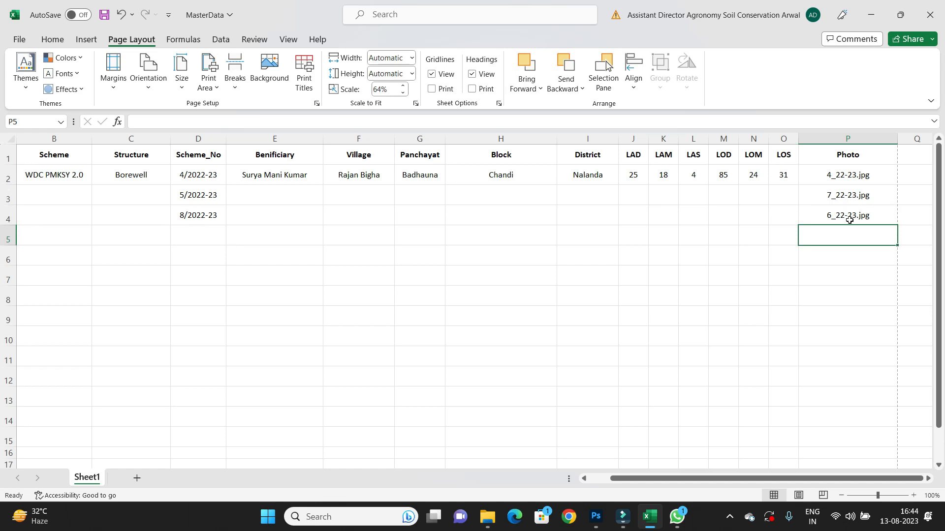
pyautogui.moveTo(852, 175); pyautogui.dragTo(846, 379)
pyautogui.rightClick(860, 236)
pyautogui.click(767, 435)
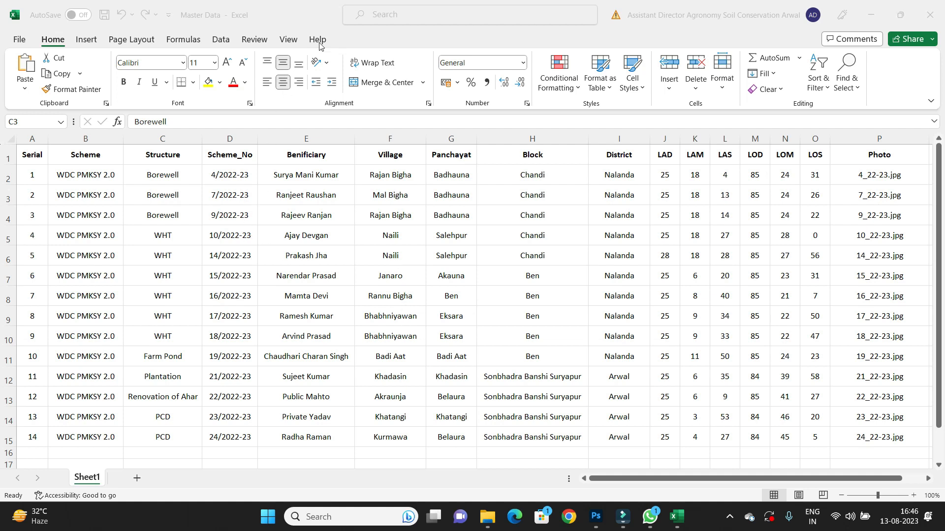
# Review the completed rows of the Master Data sheet down to the last entry.
pyautogui.click(312, 16)
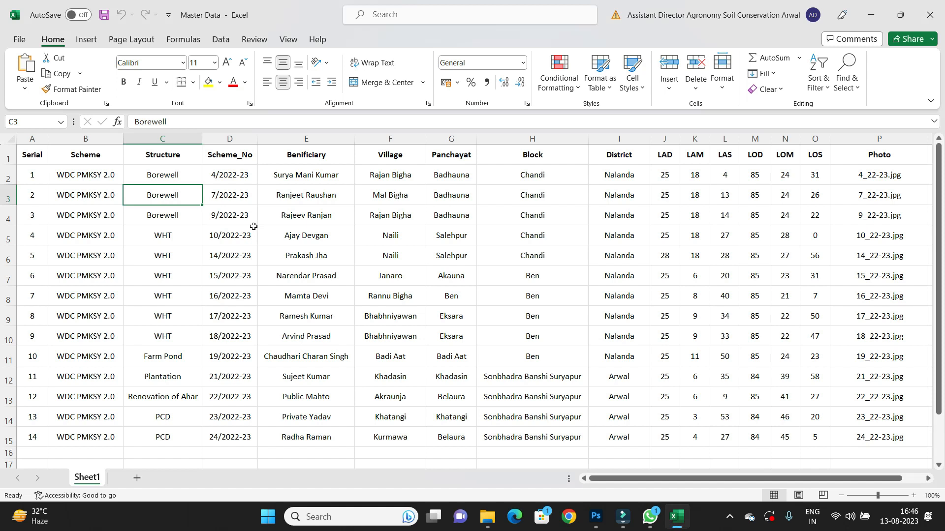
pyautogui.scroll(-2, 256, 226)
pyautogui.click(74, 330)
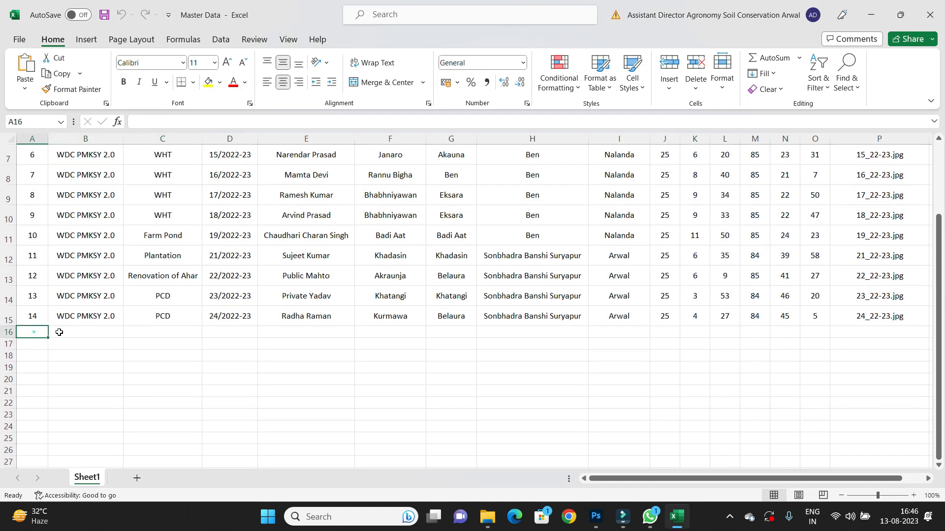
pyautogui.click(200, 332)
pyautogui.click(43, 333)
pyautogui.click(91, 330)
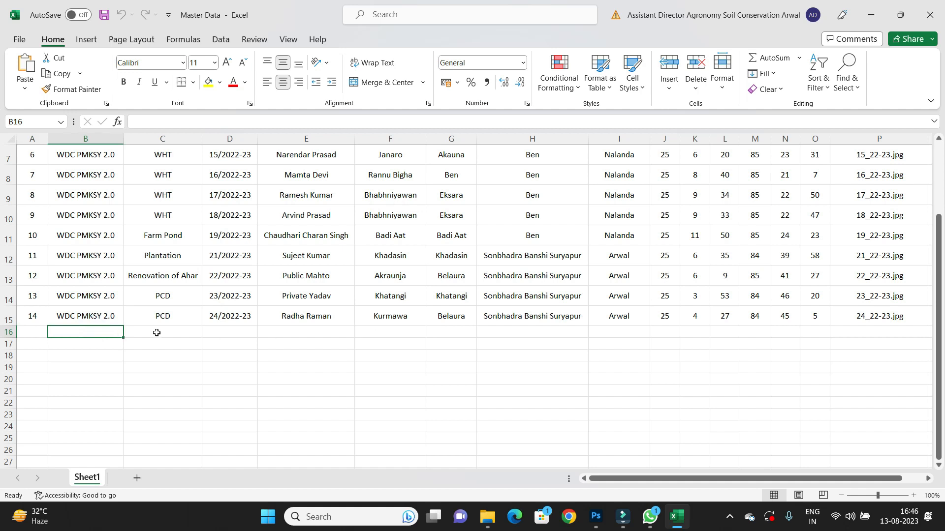
pyautogui.scroll(2, 224, 334)
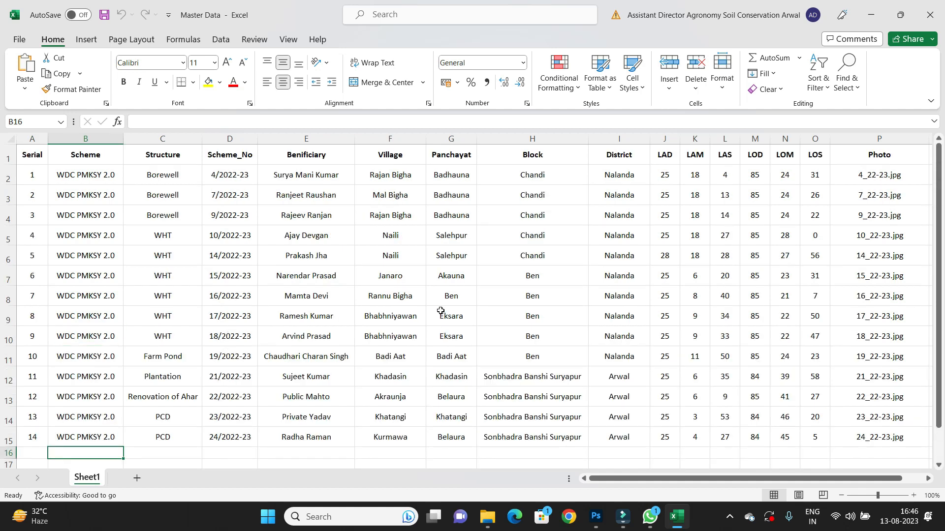
pyautogui.scroll(-3, 287, 263)
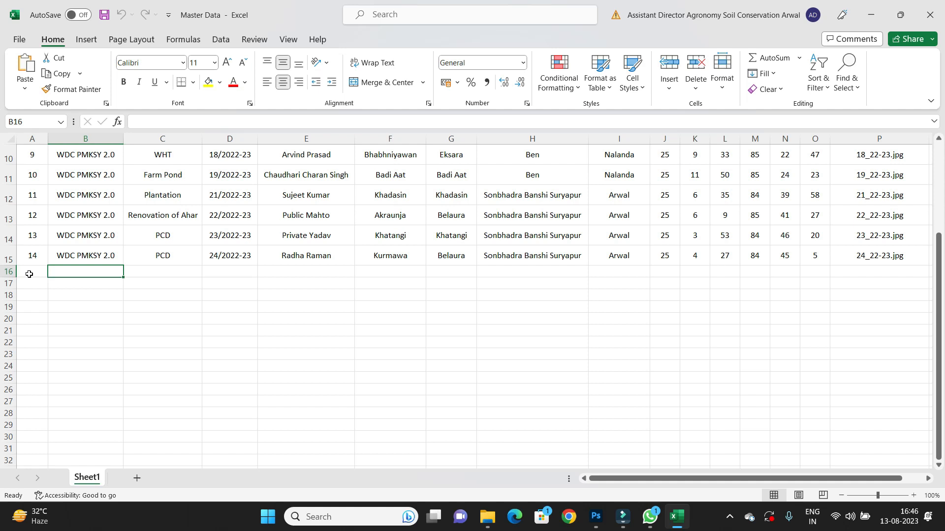
pyautogui.click(13, 272)
pyautogui.click(379, 316)
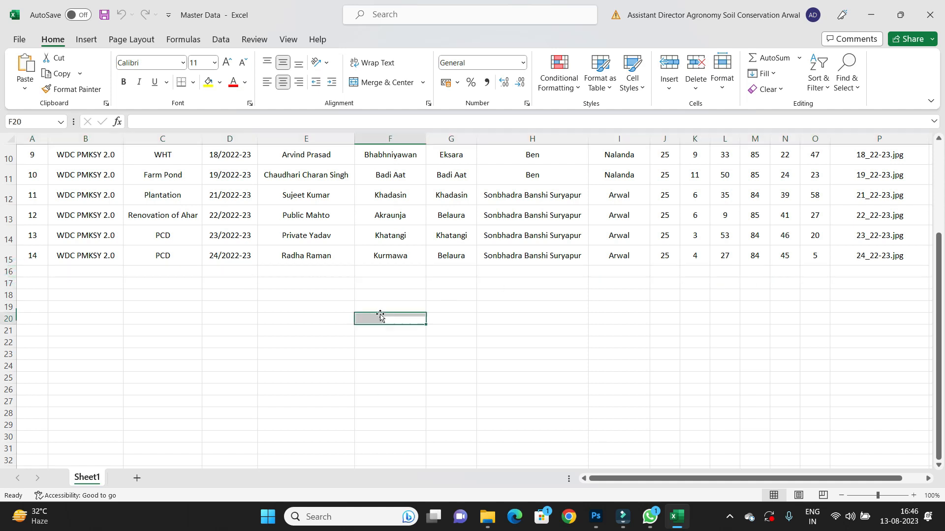
pyautogui.click(32, 271)
pyautogui.scroll(3, 535, 250)
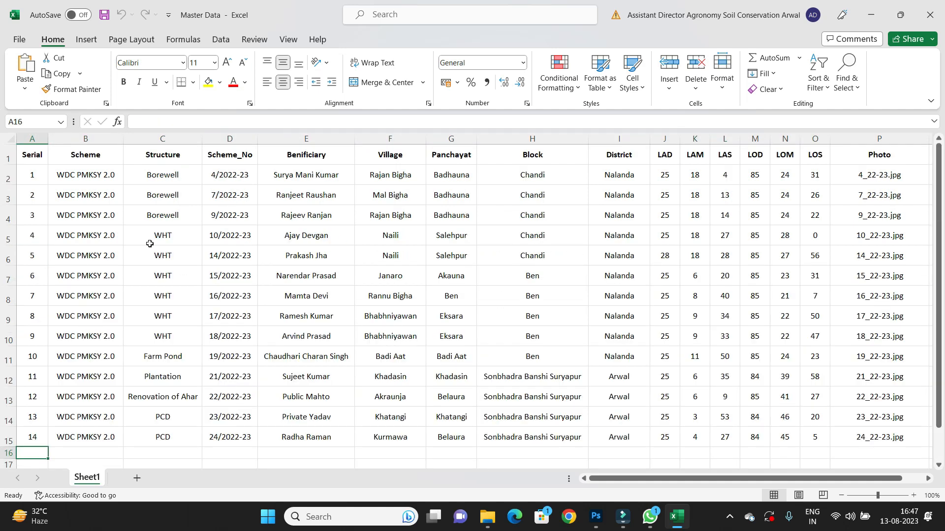
pyautogui.scroll(-2, 243, 357)
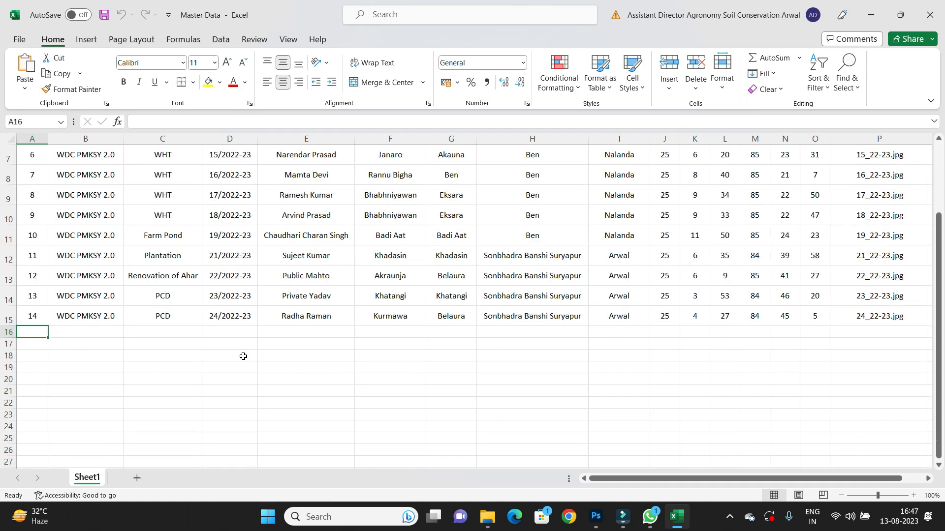
pyautogui.scroll(2, 133, 354)
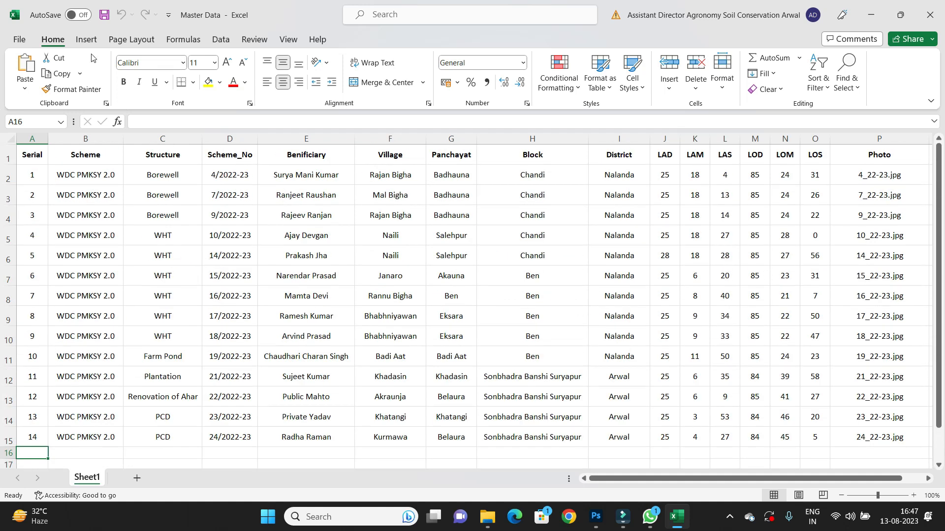
# Save the workbook as a Text (Tab delimited) file named Master Data in the Photo folder.
pyautogui.click(104, 15)
pyautogui.press('F12')
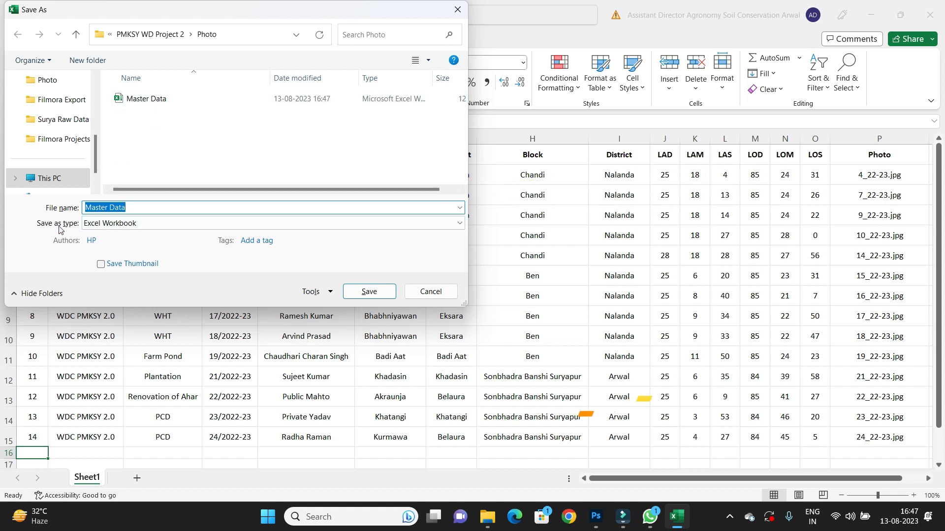
pyautogui.click(115, 223)
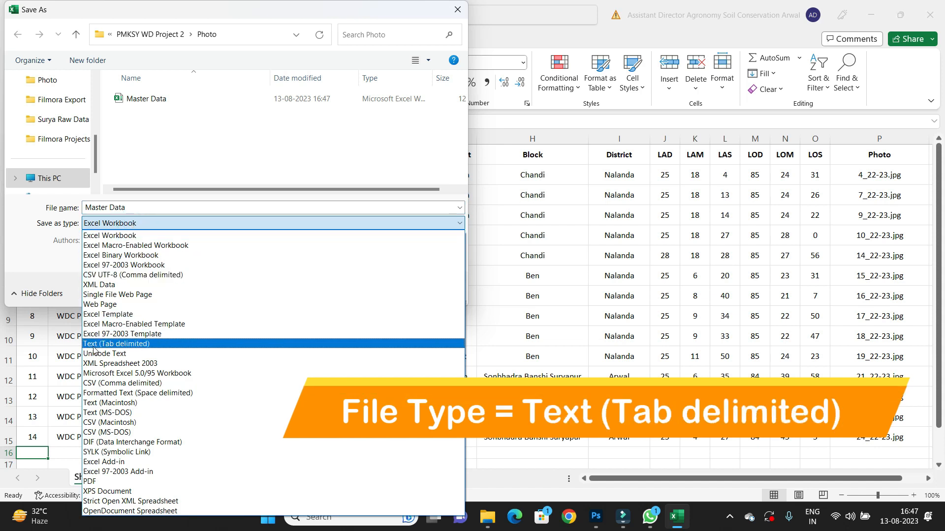
pyautogui.click(142, 345)
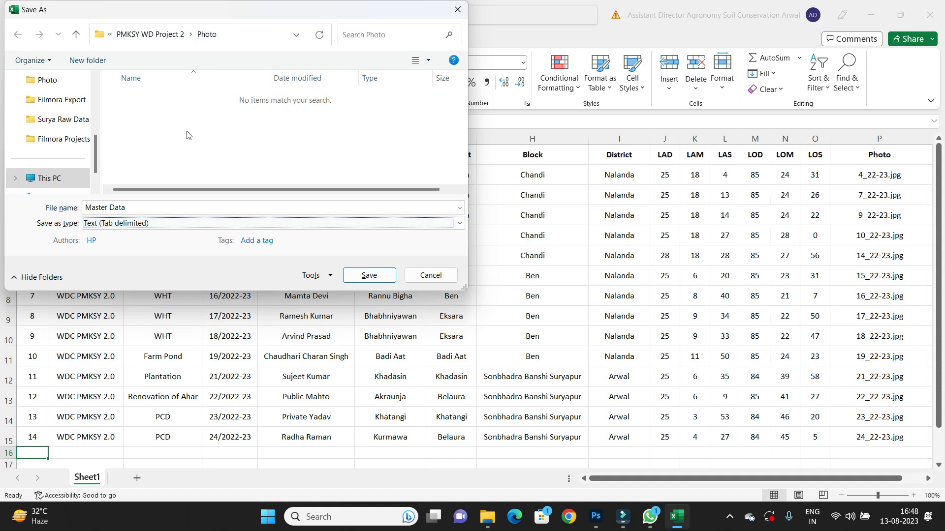
pyautogui.click(368, 276)
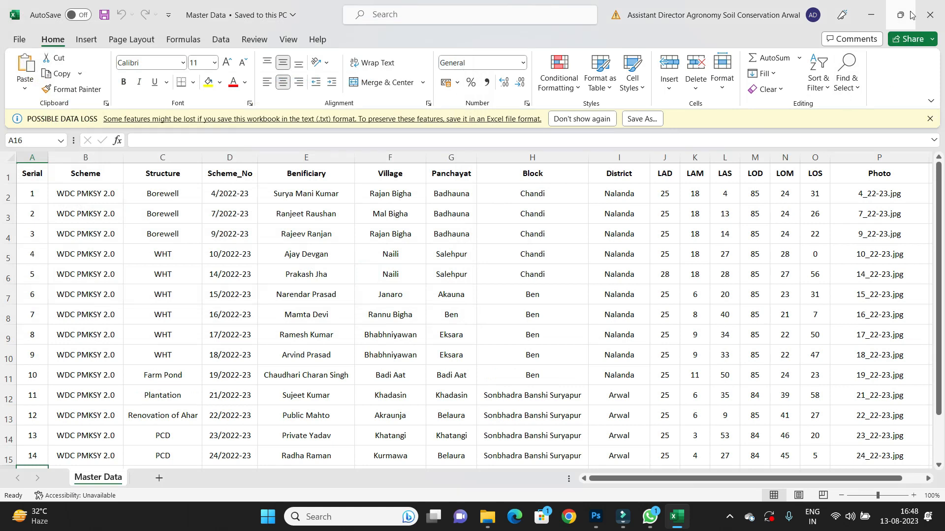
pyautogui.click(875, 16)
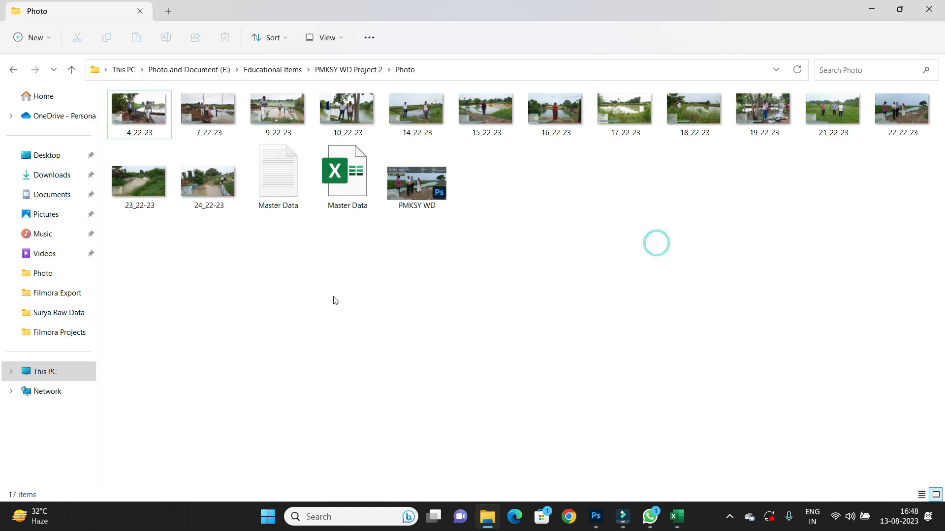
pyautogui.click(599, 517)
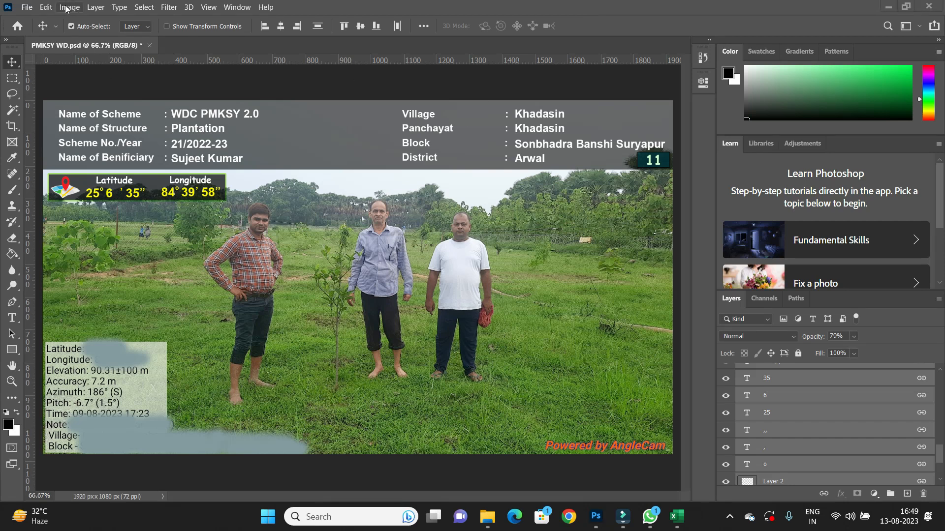
pyautogui.click(676, 516)
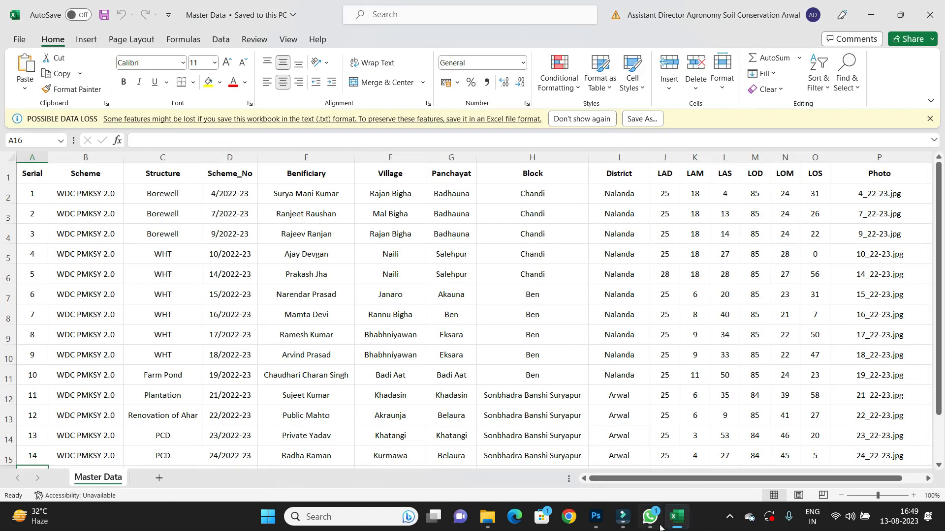
pyautogui.click(677, 526)
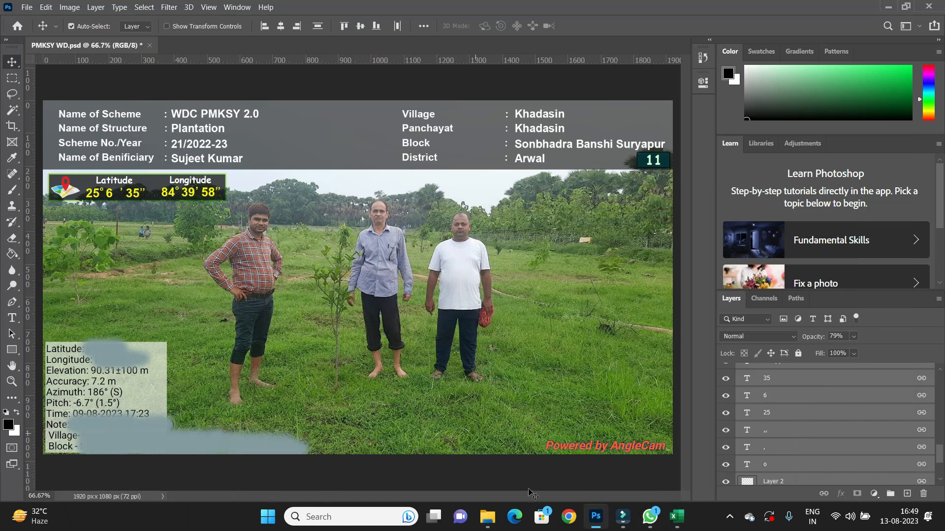
pyautogui.click(589, 525)
pyautogui.click(589, 524)
# Open the data set variables and try to import the Master Data text file from the Photo folder.
pyautogui.click(69, 9)
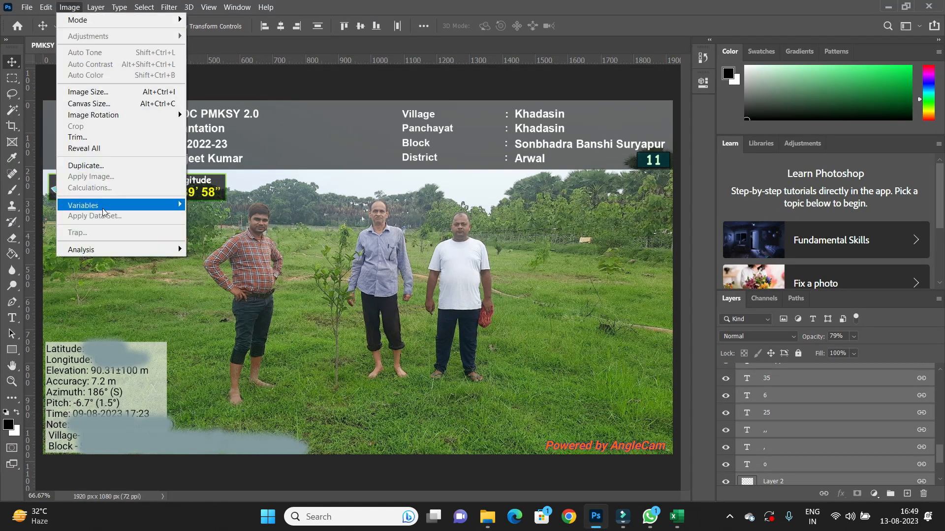
pyautogui.moveTo(106, 208)
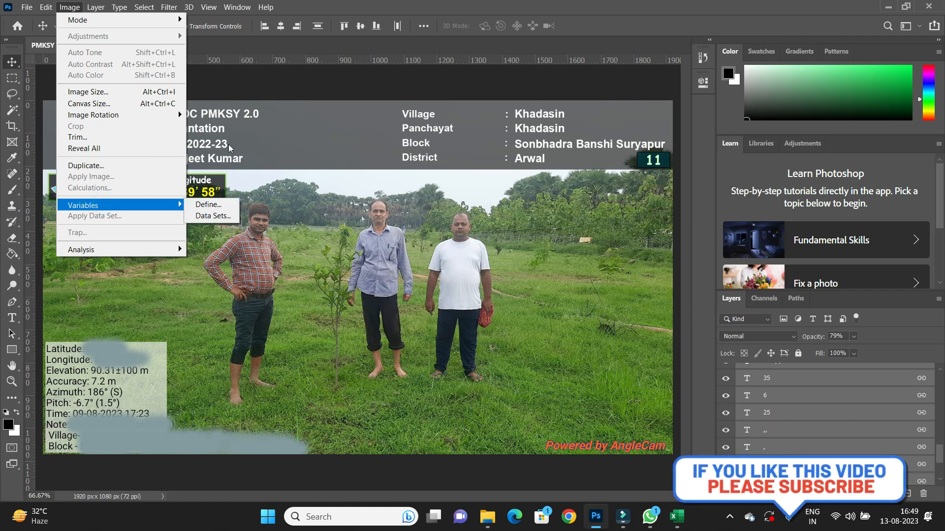
pyautogui.click(211, 216)
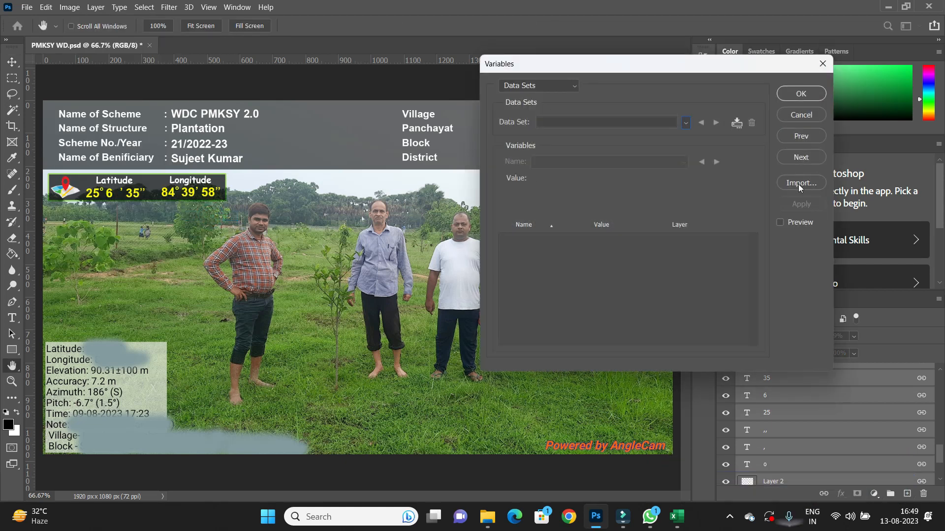
pyautogui.click(798, 184)
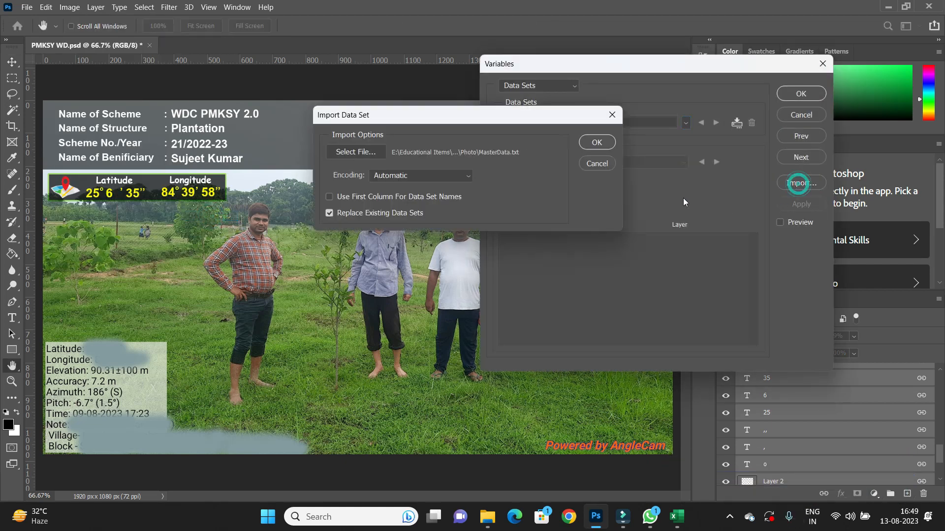
pyautogui.click(357, 153)
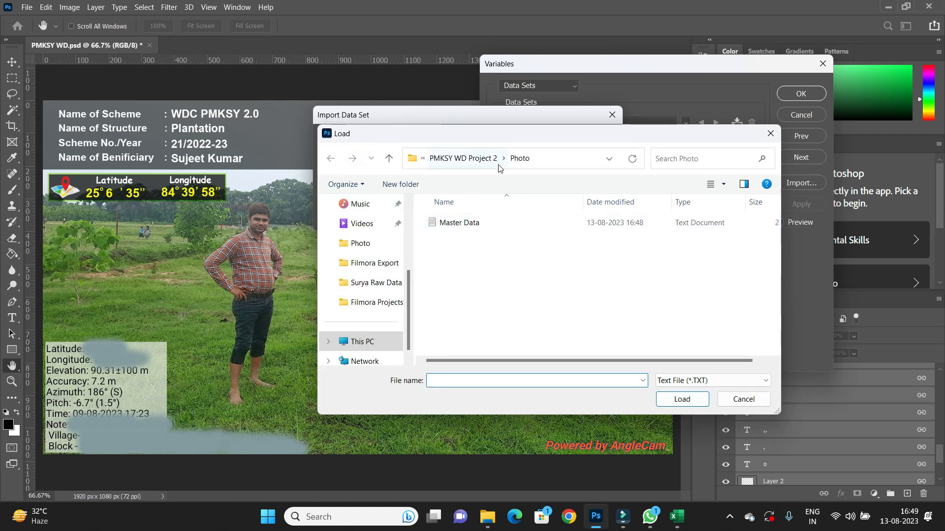
pyautogui.click(454, 223)
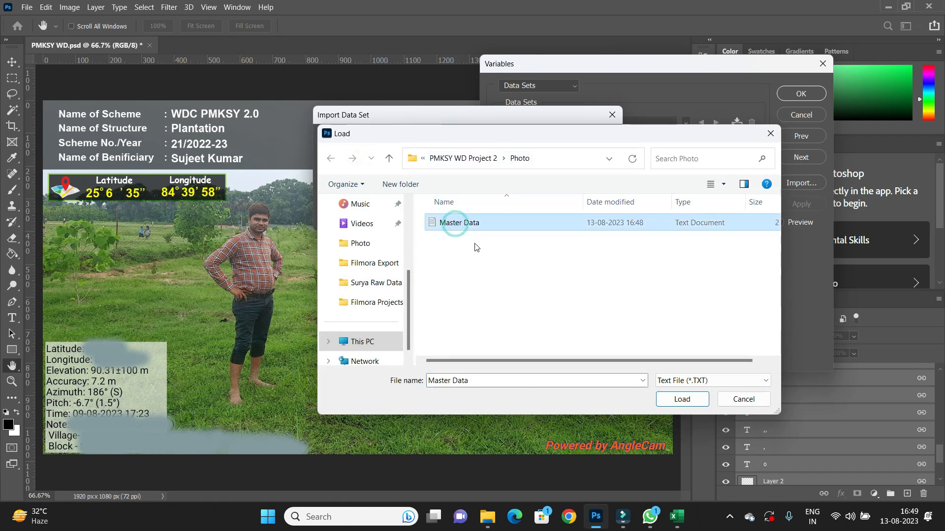
pyautogui.moveTo(519, 136); pyautogui.dragTo(315, 144)
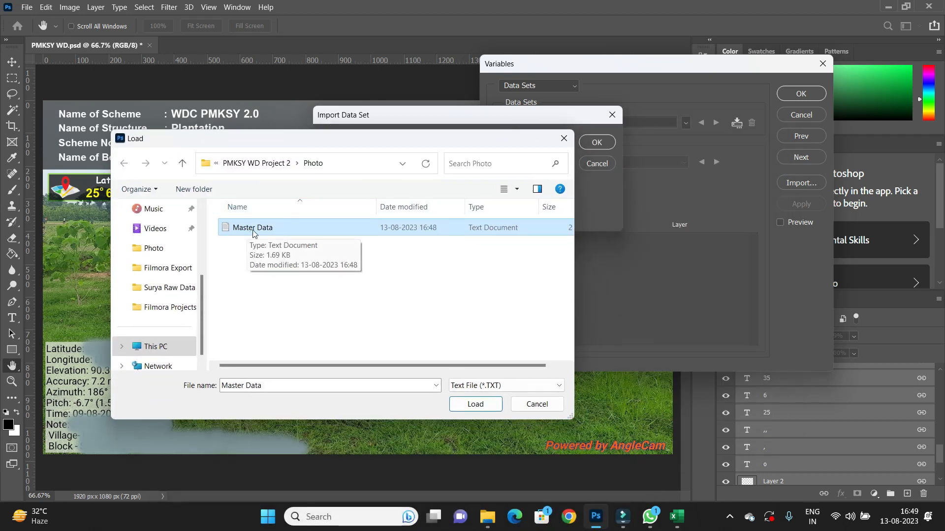
pyautogui.click(466, 404)
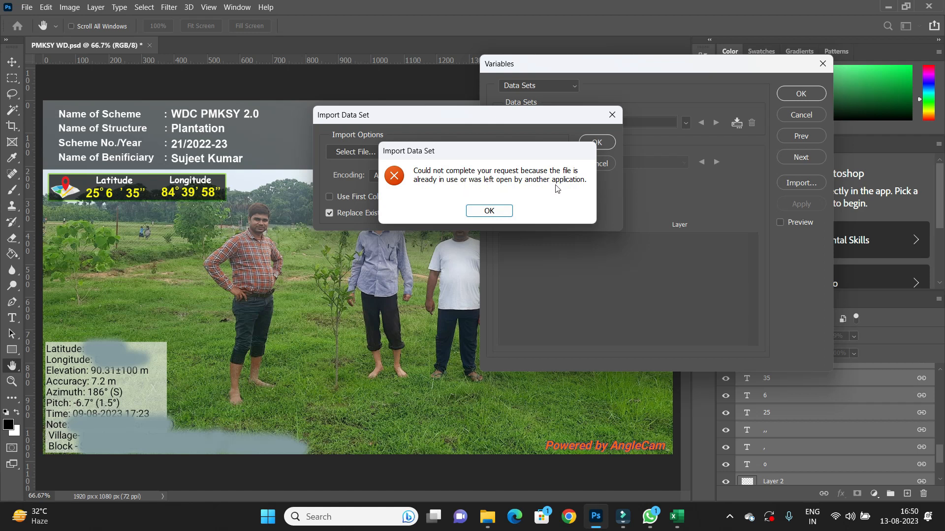
pyautogui.click(497, 211)
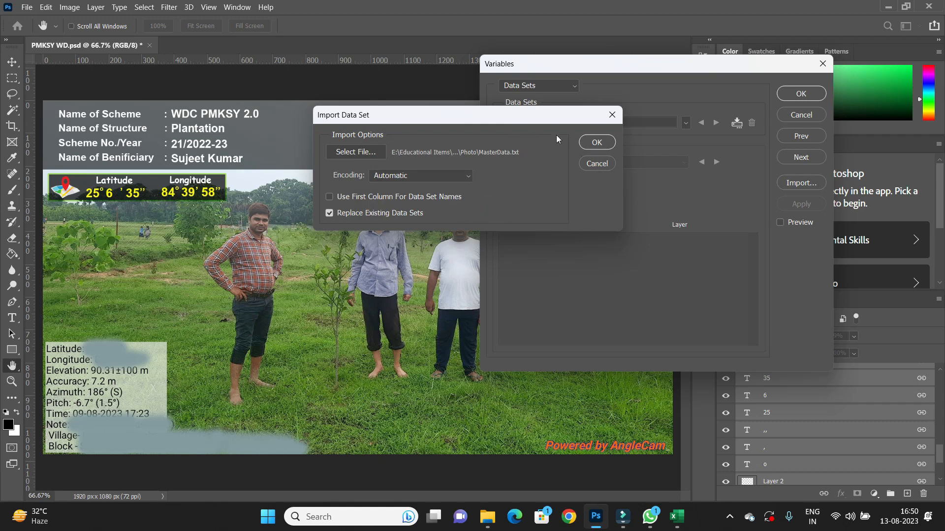
# Close the Master Data workbook in Excel and cancel the pending data set import.
pyautogui.moveTo(676, 514)
pyautogui.click(667, 457)
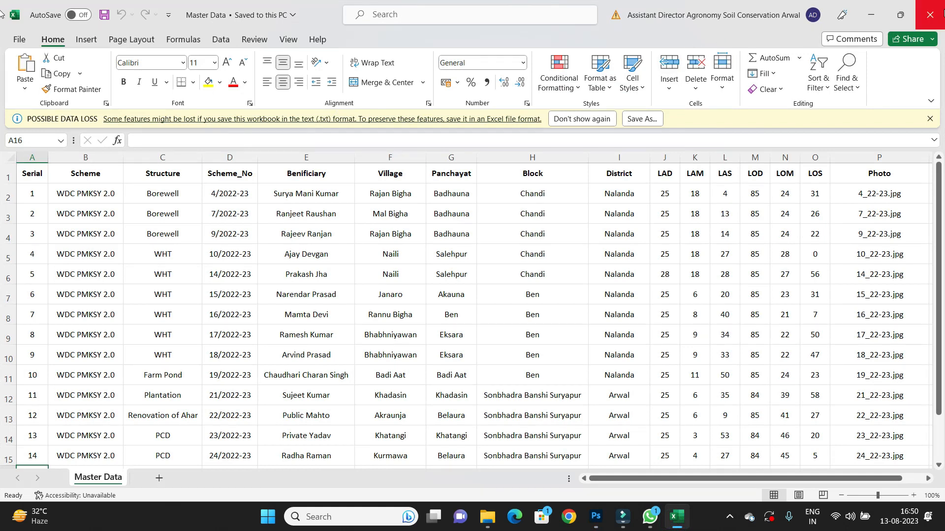
pyautogui.click(929, 18)
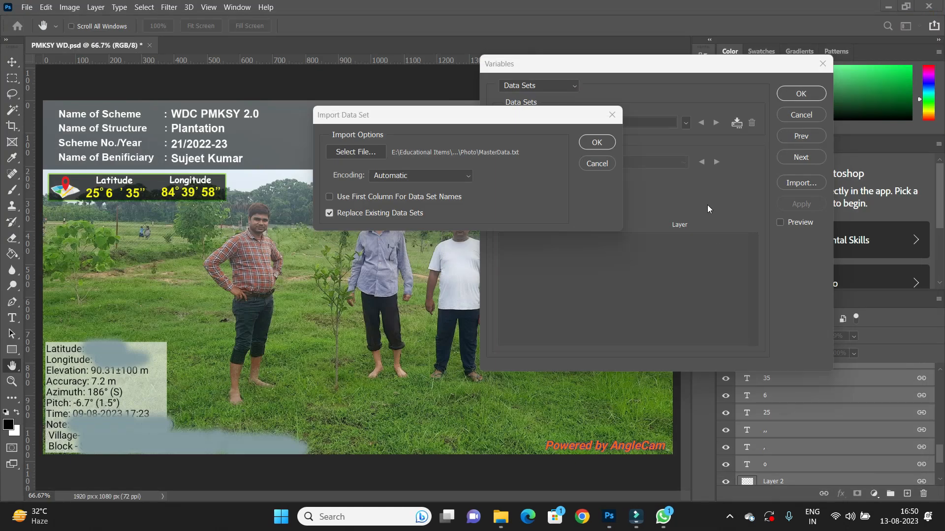
pyautogui.click(597, 163)
# Import the Master Data text file as data sets and confirm the variables.
pyautogui.click(798, 184)
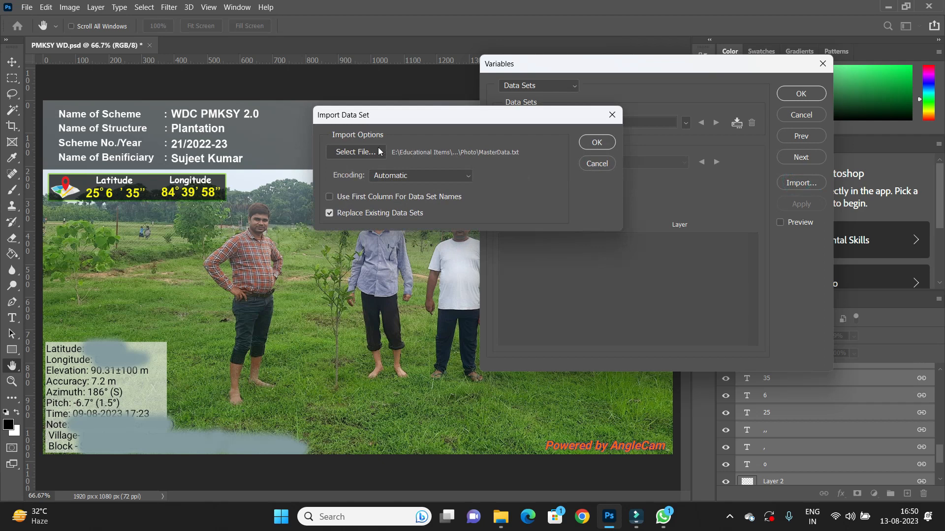
pyautogui.click(363, 149)
pyautogui.click(497, 222)
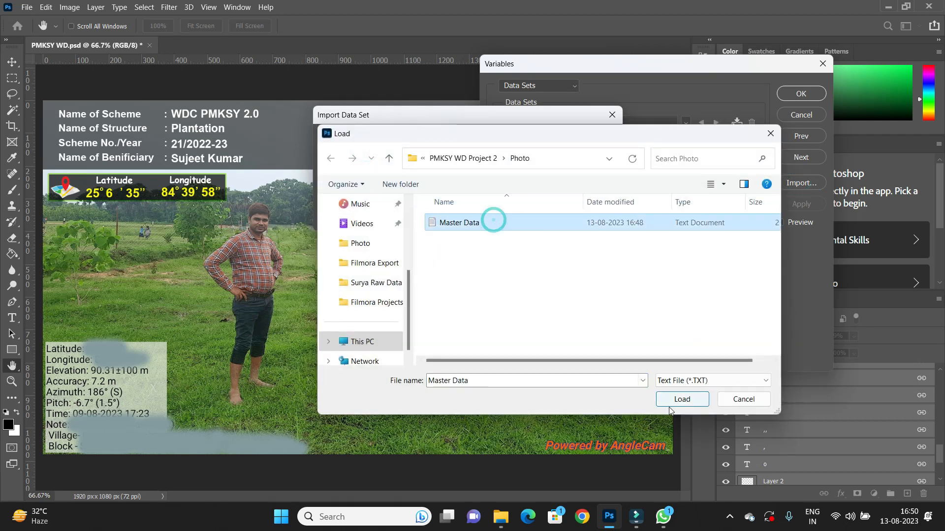
pyautogui.click(682, 399)
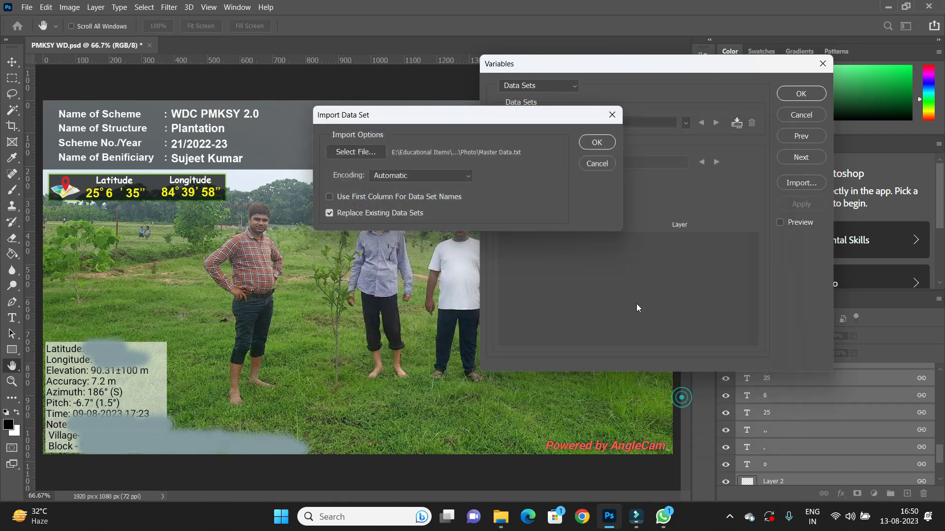
pyautogui.click(597, 142)
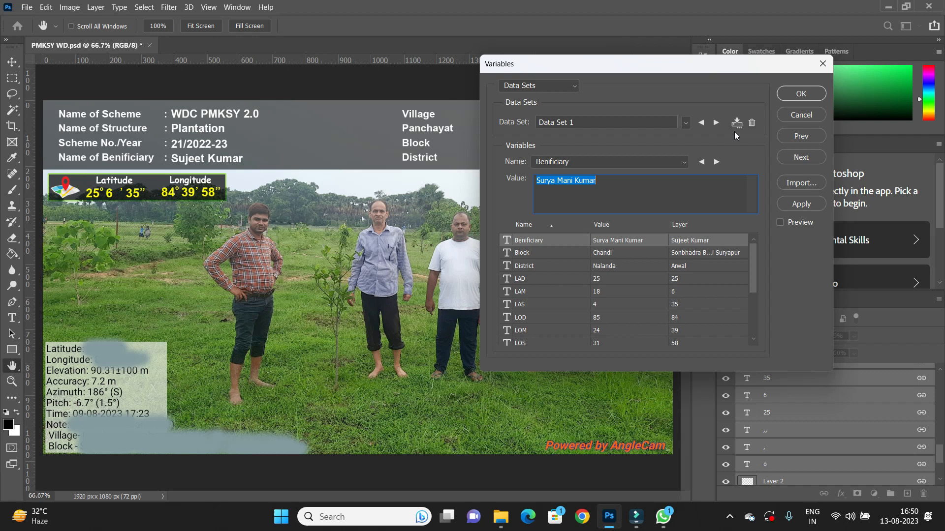
pyautogui.click(801, 92)
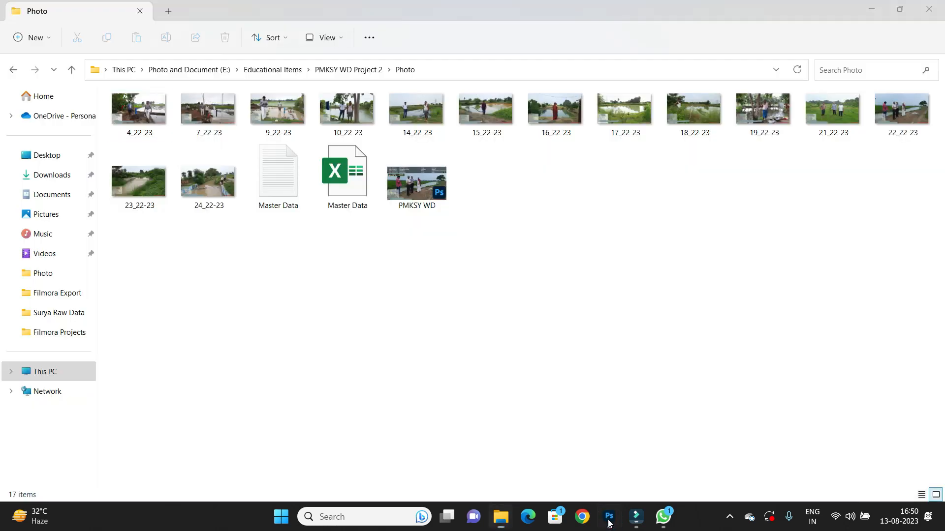
# Apply Data Set 9 to the document to fill the information band.
pyautogui.click(610, 520)
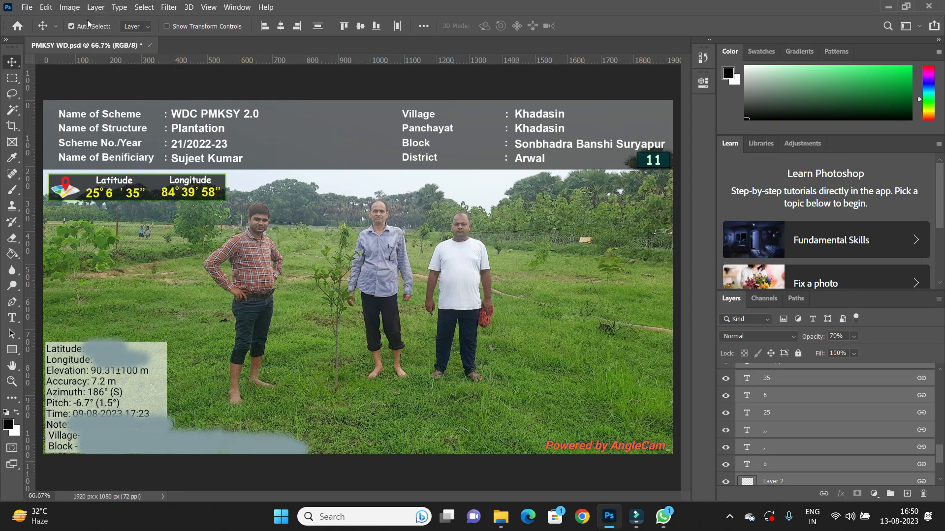
pyautogui.click(70, 7)
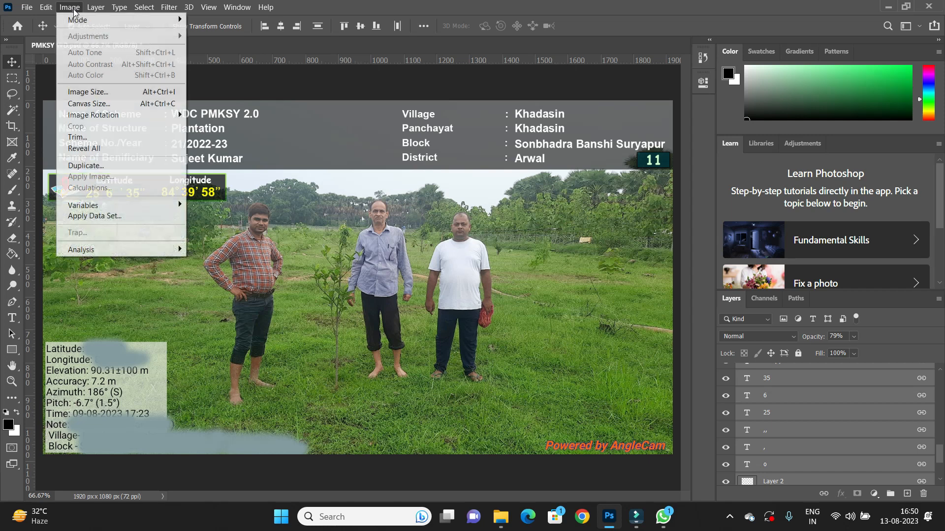
pyautogui.click(114, 217)
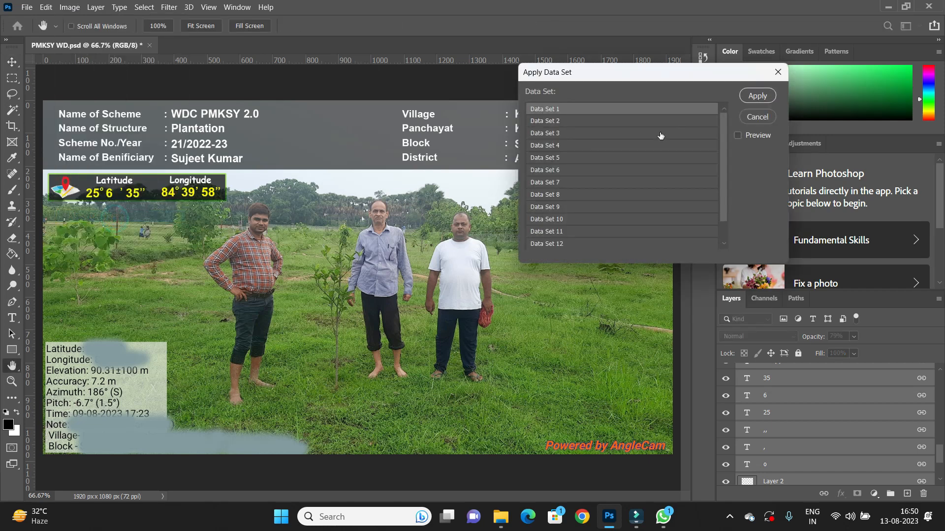
pyautogui.scroll(-1, 568, 152)
pyautogui.scroll(1, 561, 167)
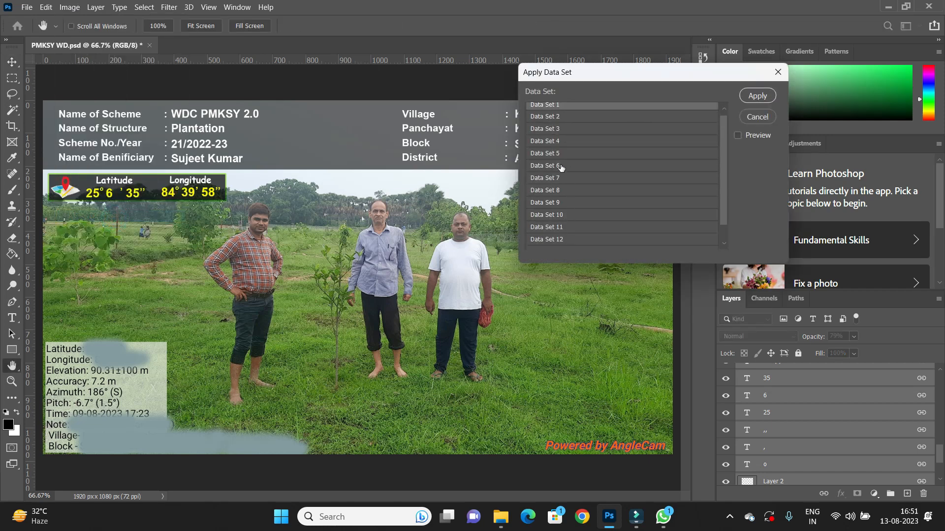
pyautogui.scroll(-1, 549, 207)
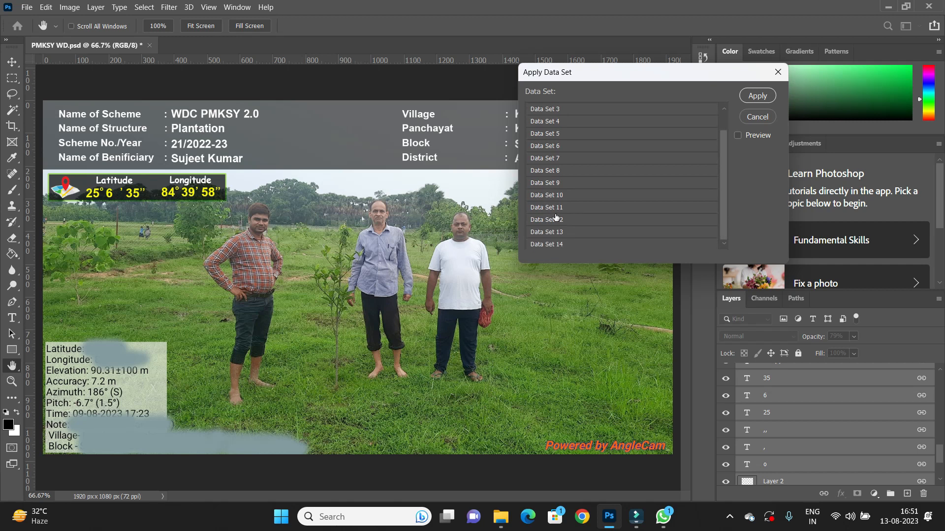
pyautogui.click(551, 184)
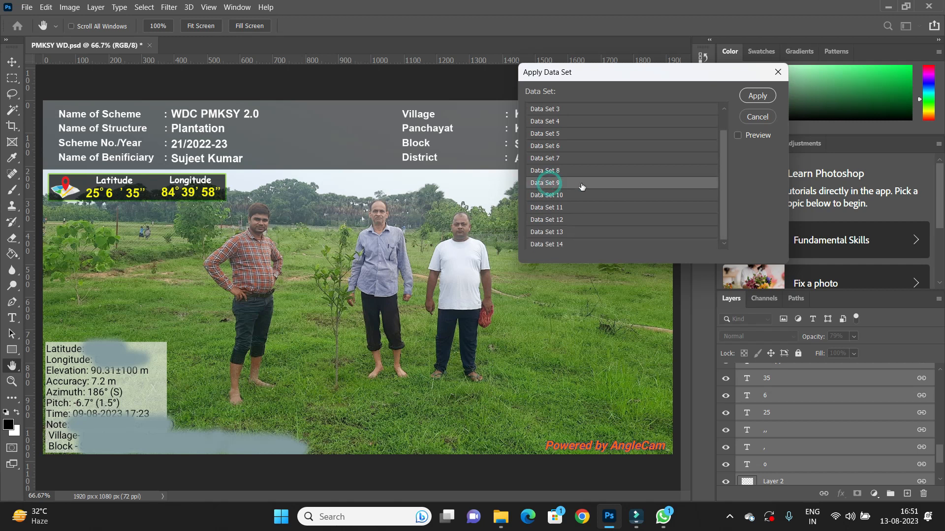
pyautogui.click(757, 96)
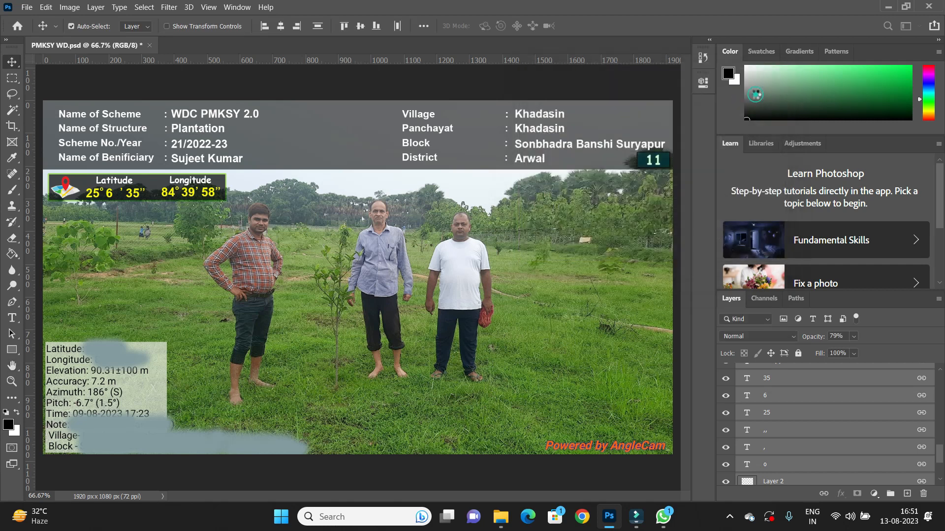
# Apply Data Set 4 to the document.
pyautogui.click(73, 8)
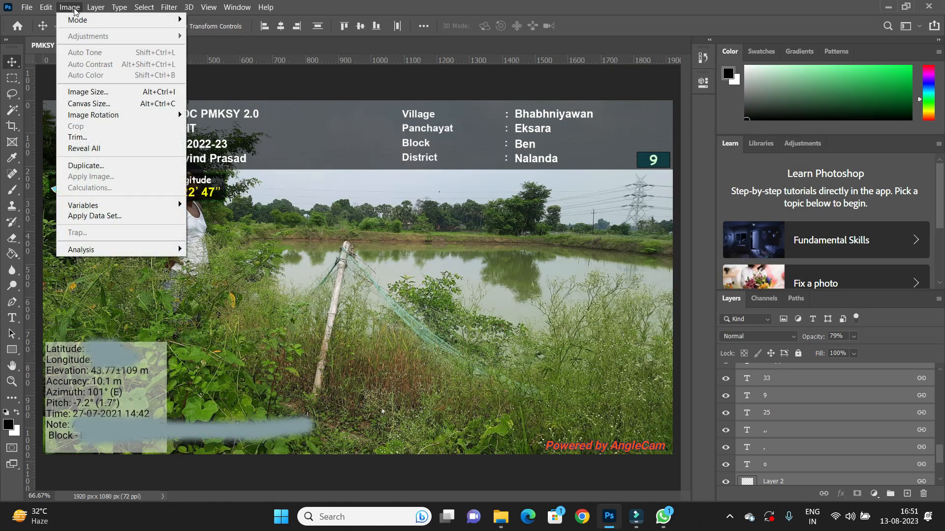
pyautogui.click(95, 219)
pyautogui.click(549, 143)
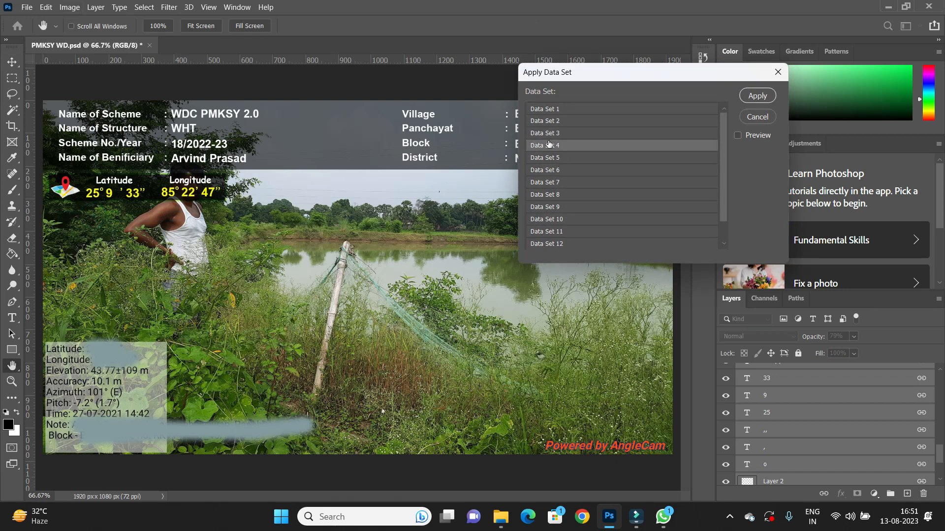
pyautogui.click(756, 96)
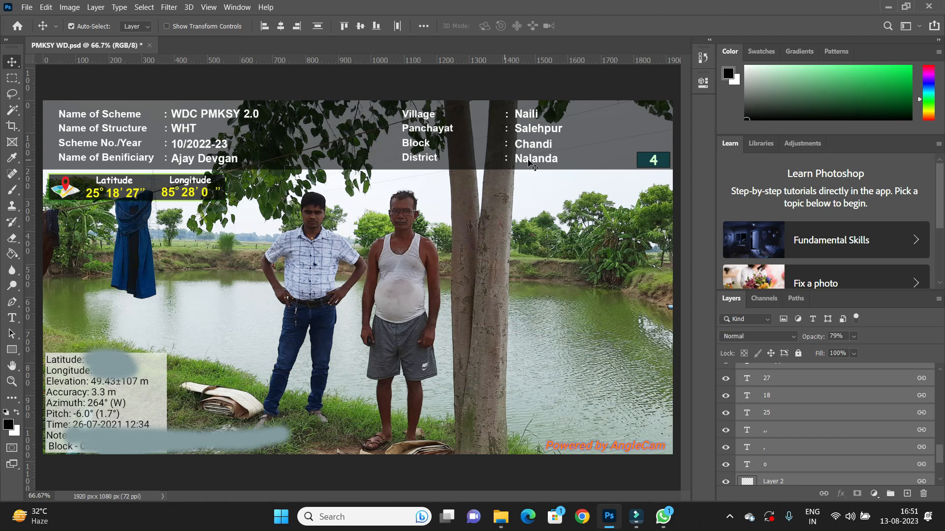
# Apply Data Set 11 to the document.
pyautogui.click(70, 8)
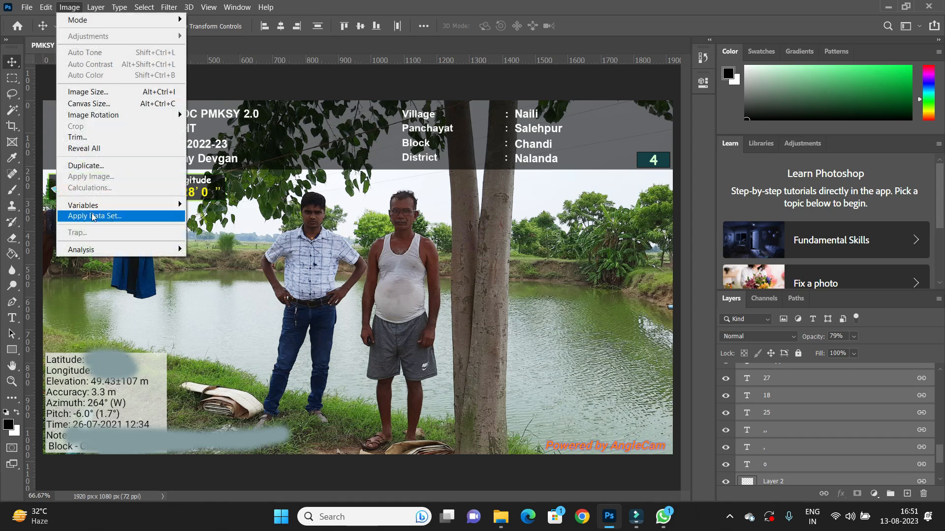
pyautogui.click(94, 217)
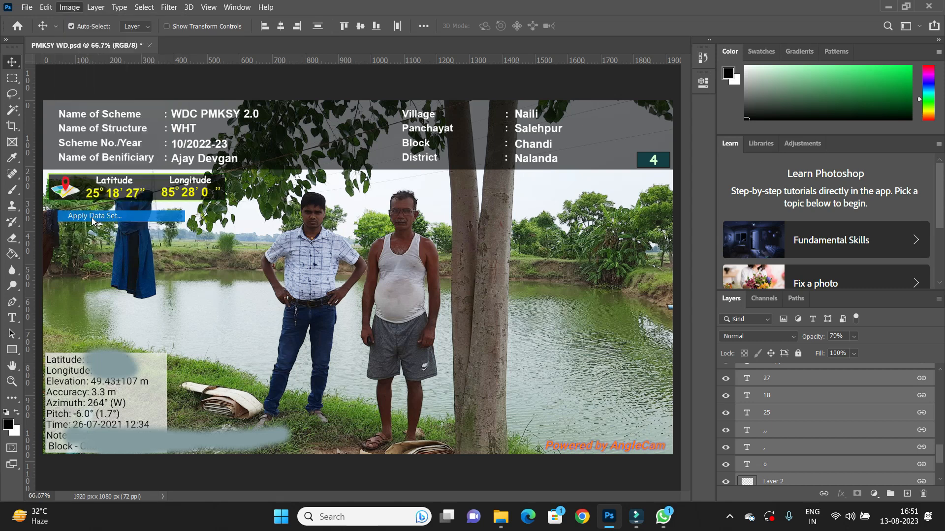
pyautogui.click(550, 232)
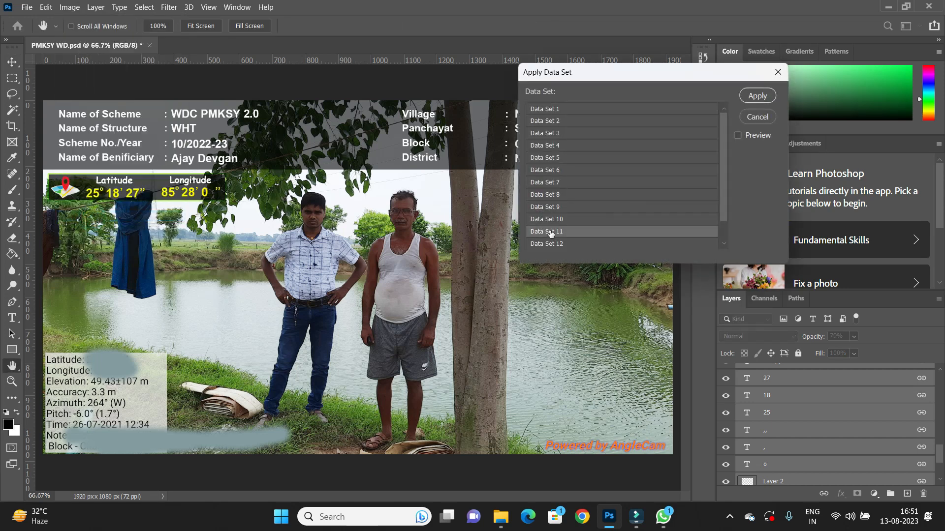
pyautogui.click(756, 97)
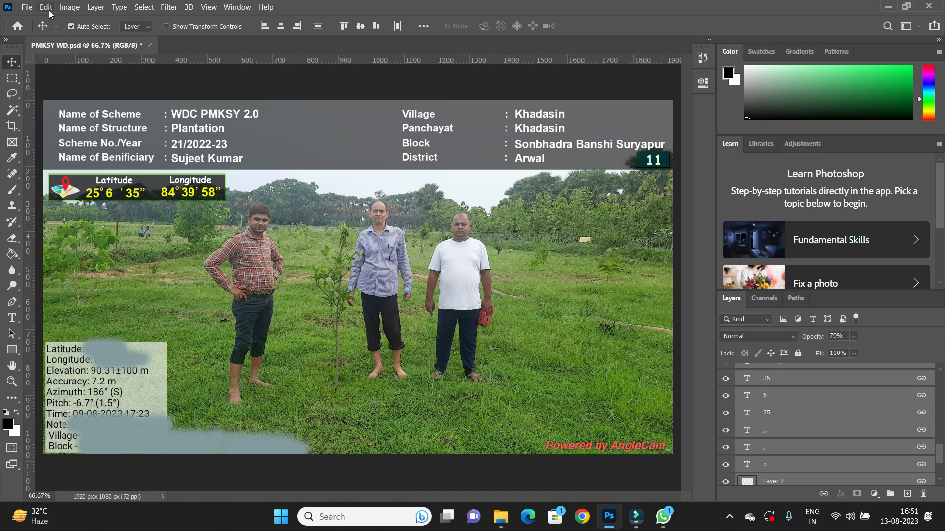
pyautogui.click(69, 7)
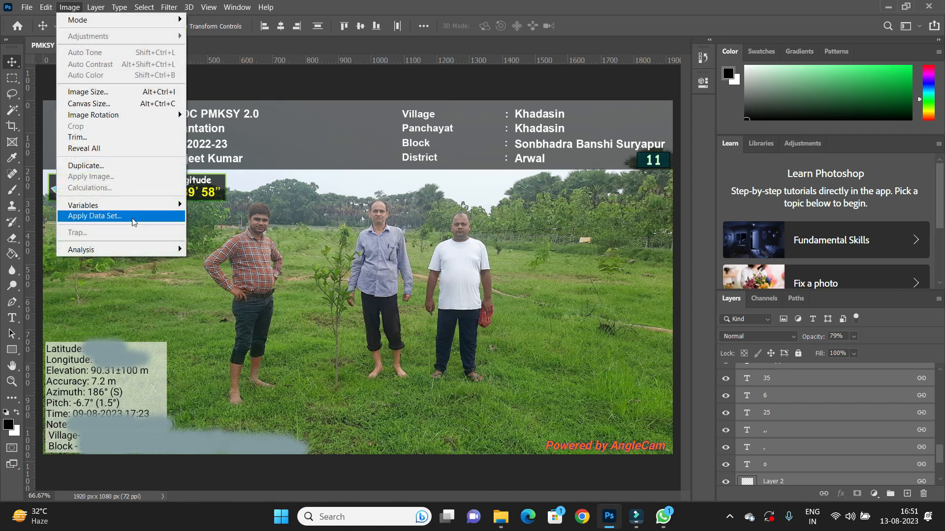
pyautogui.click(366, 7)
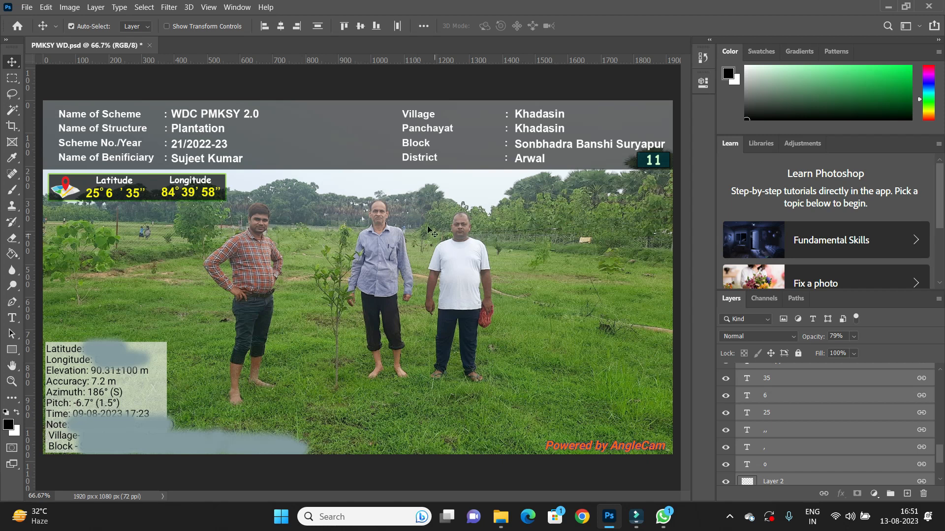
pyautogui.hotkey('alt', 'i')
pyautogui.press('l')
pyautogui.scroll(-2, 582, 196)
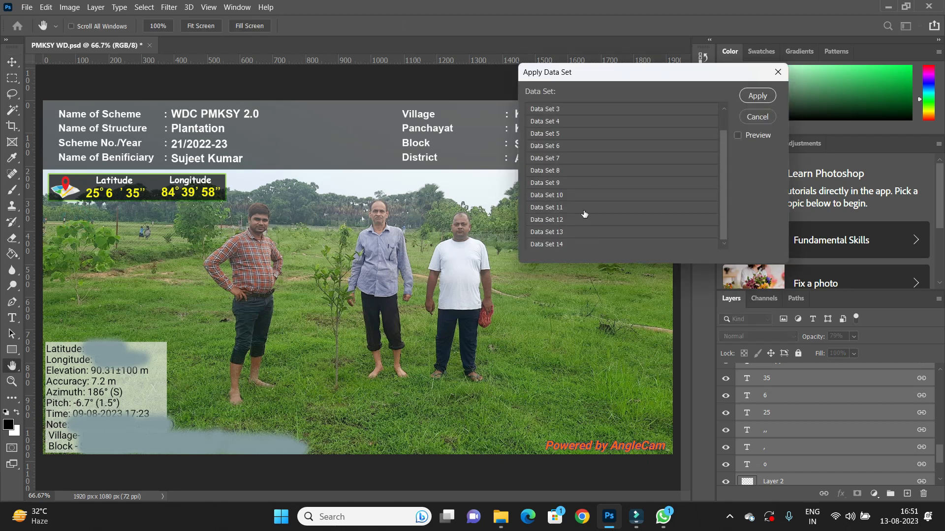
pyautogui.click(758, 117)
pyautogui.press('v')
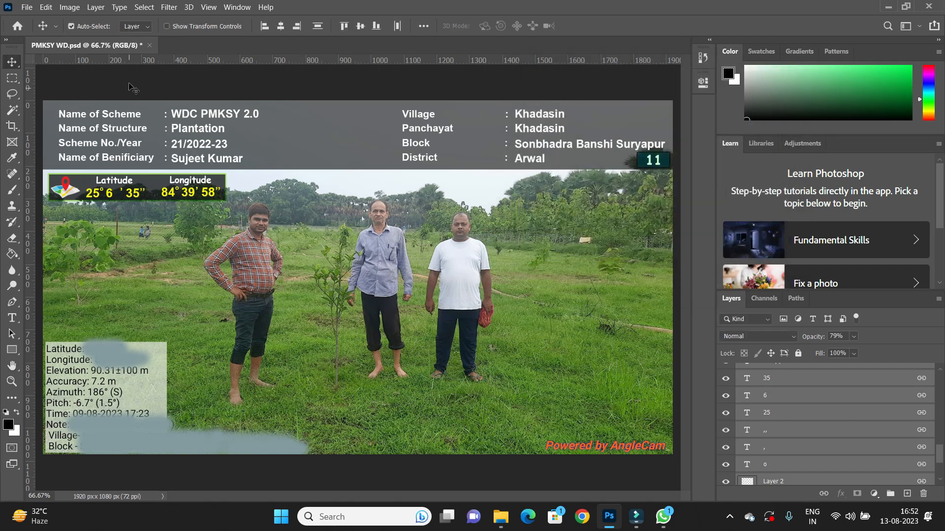
# Start Export Data Sets as Files and browse the destination to E:\Educational Items\PMKSY WD Project 2\Photo With Auto Generated Details.
pyautogui.click(26, 8)
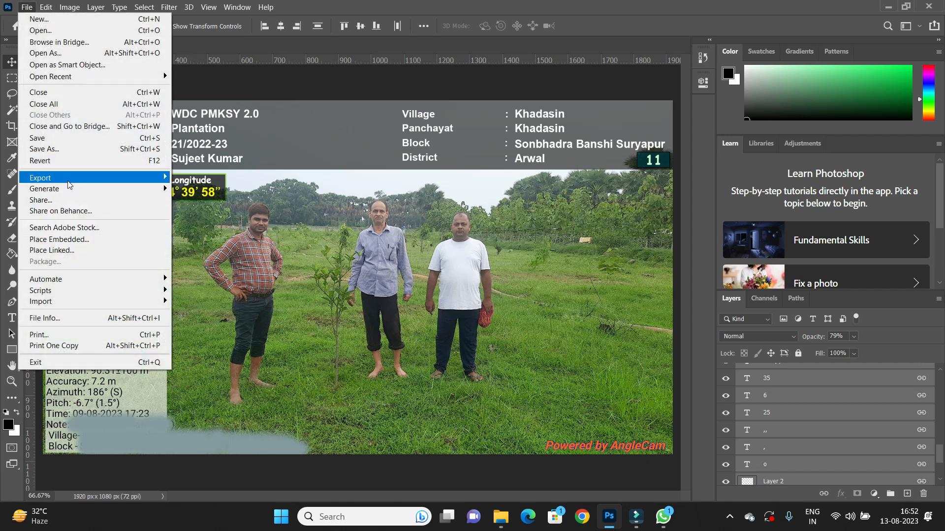
pyautogui.moveTo(55, 5)
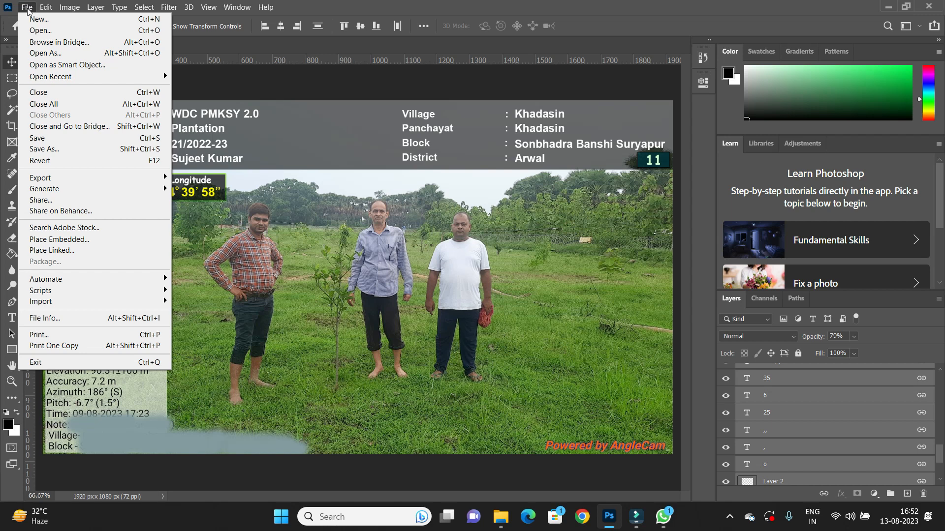
pyautogui.moveTo(166, 178)
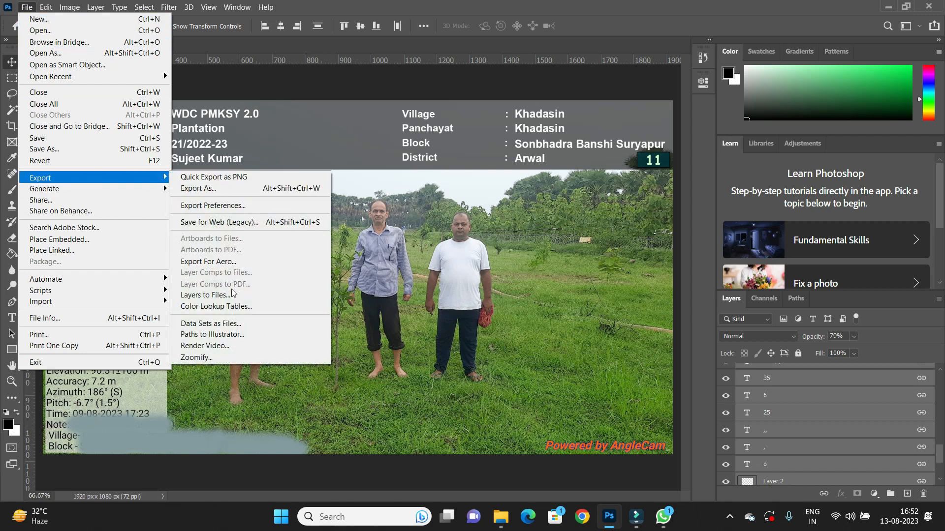
pyautogui.click(220, 324)
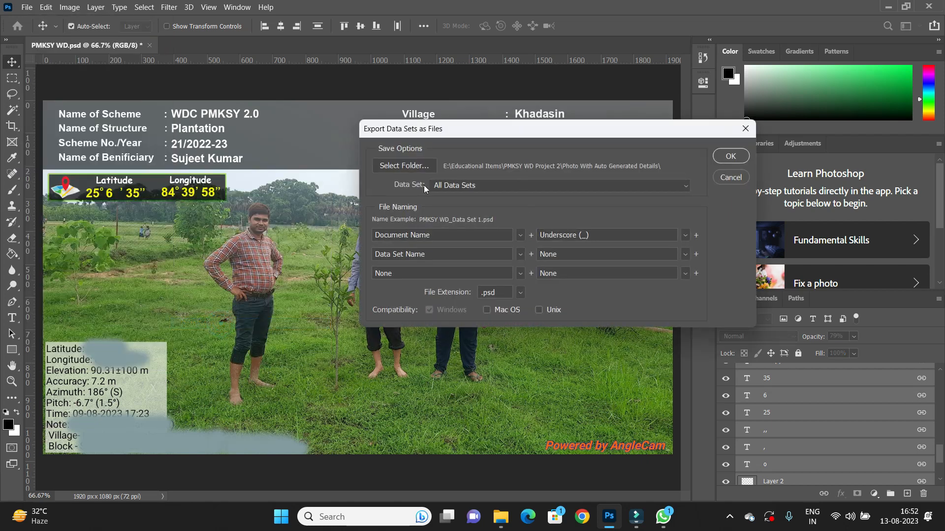
pyautogui.click(402, 166)
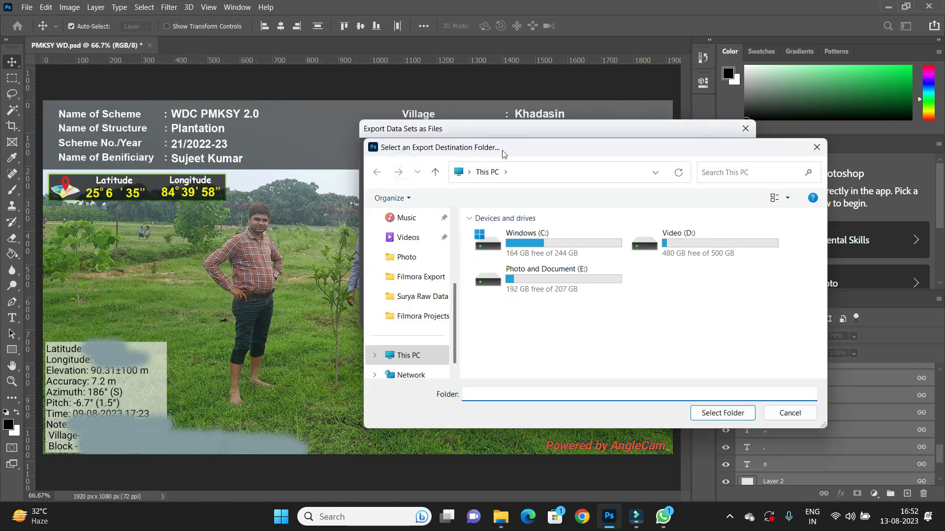
pyautogui.moveTo(567, 155); pyautogui.dragTo(650, 154)
pyautogui.doubleClick(690, 155)
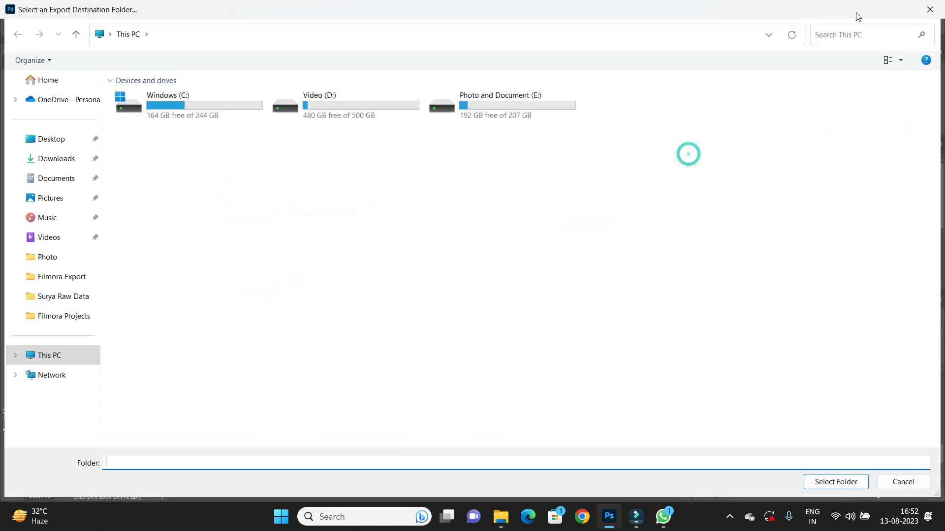
pyautogui.click(931, 10)
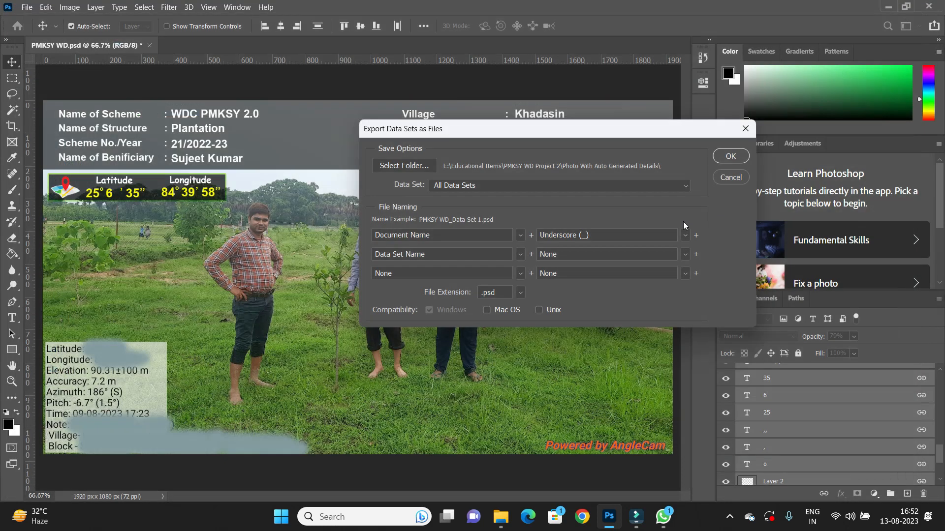
pyautogui.click(404, 166)
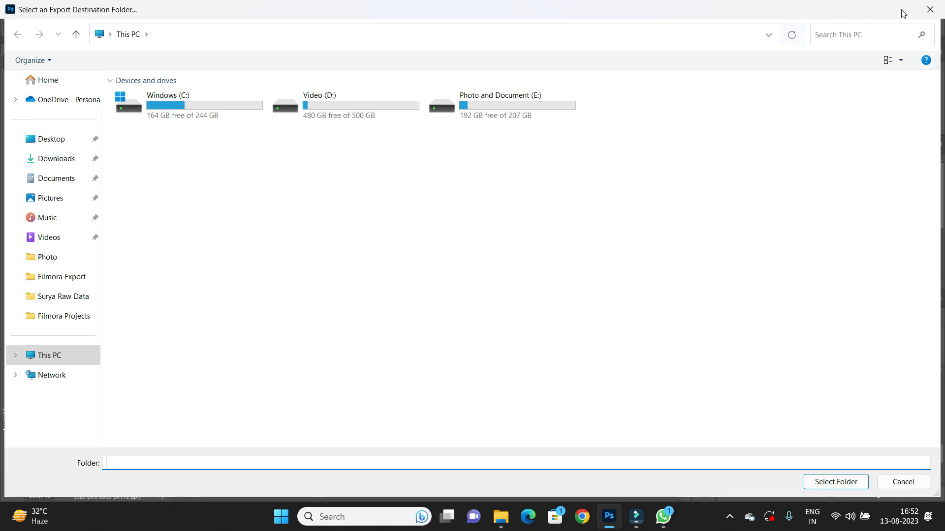
pyautogui.doubleClick(827, 14)
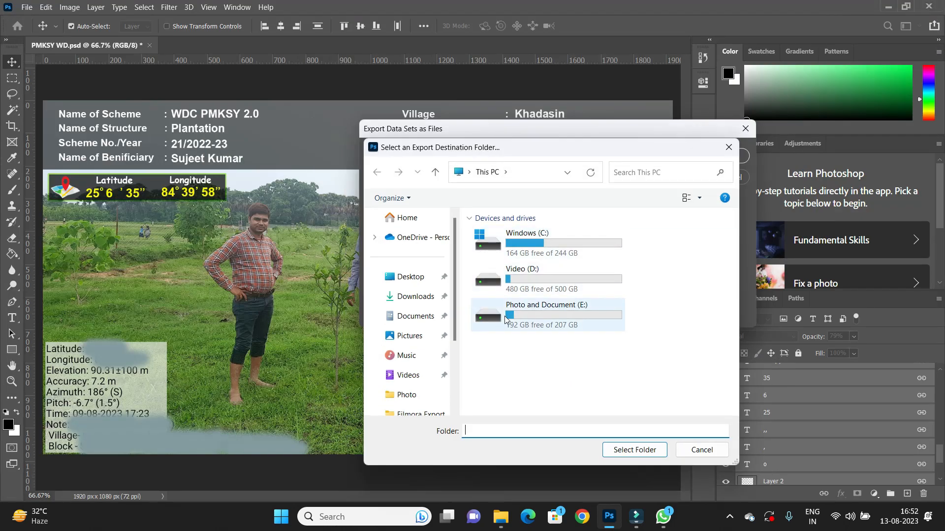
pyautogui.doubleClick(549, 313)
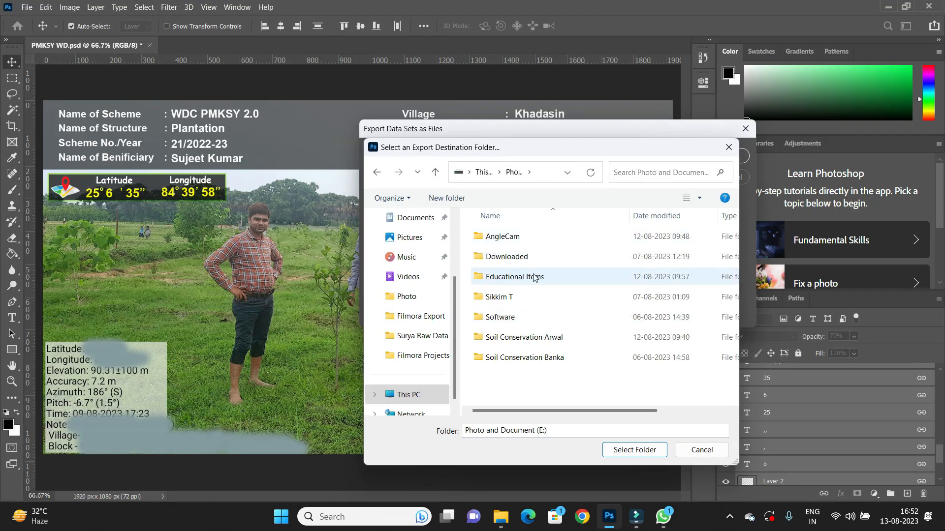
pyautogui.doubleClick(525, 282)
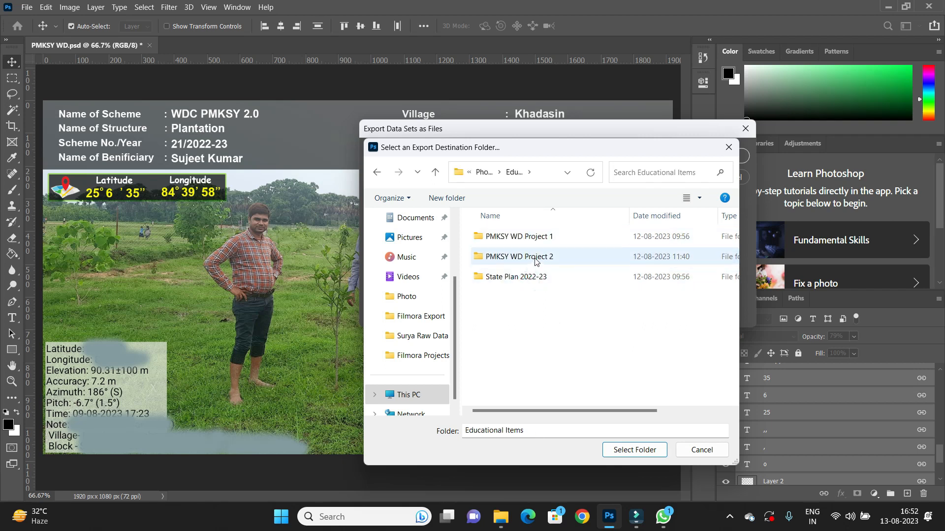
pyautogui.doubleClick(536, 261)
pyautogui.click(538, 262)
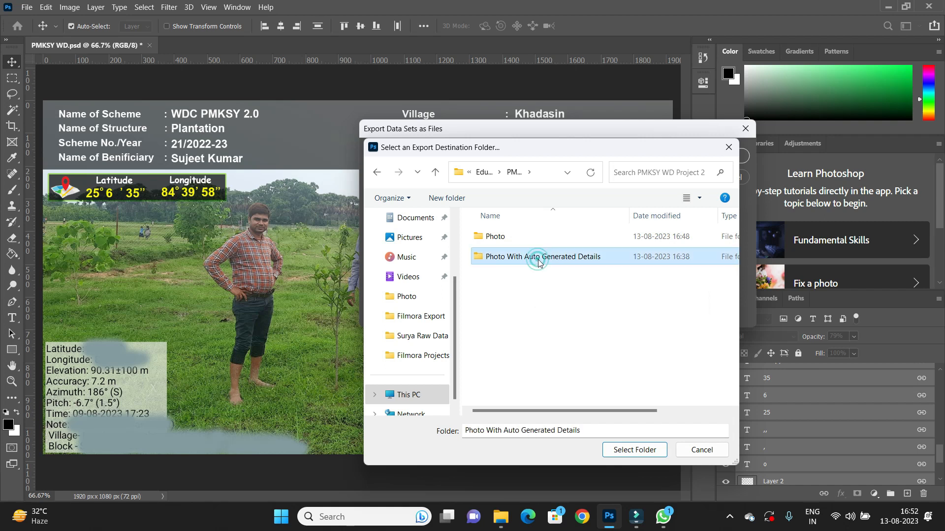
pyautogui.doubleClick(538, 260)
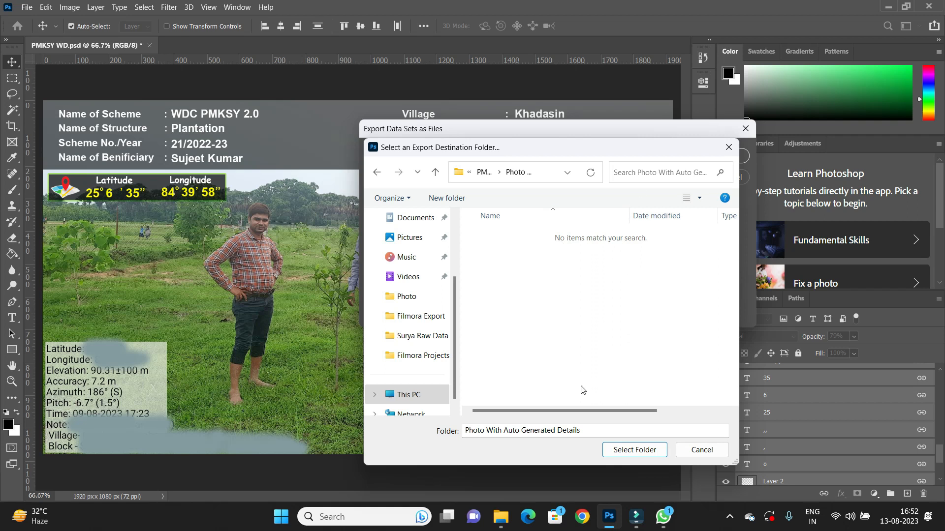
# Check the contents of the Photo With Auto Generated Details folder in File Explorer.
pyautogui.click(501, 517)
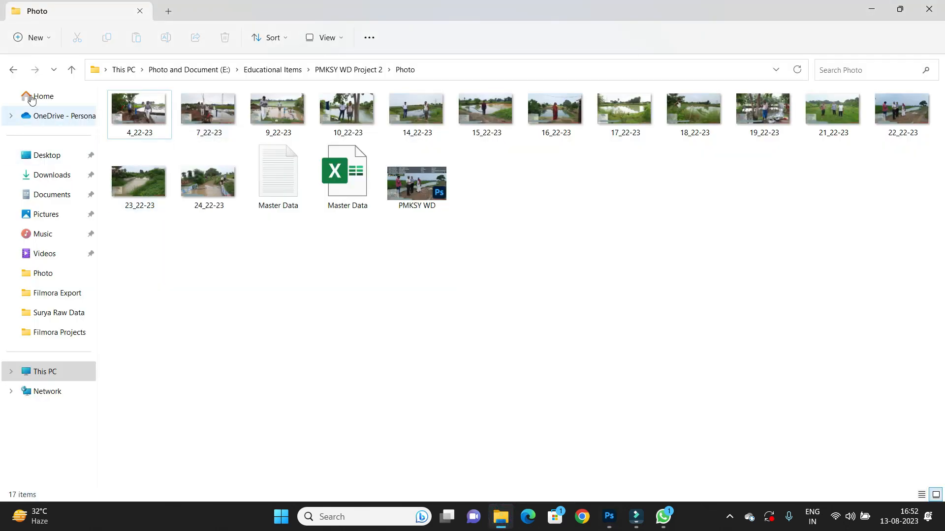
pyautogui.click(14, 69)
pyautogui.doubleClick(187, 132)
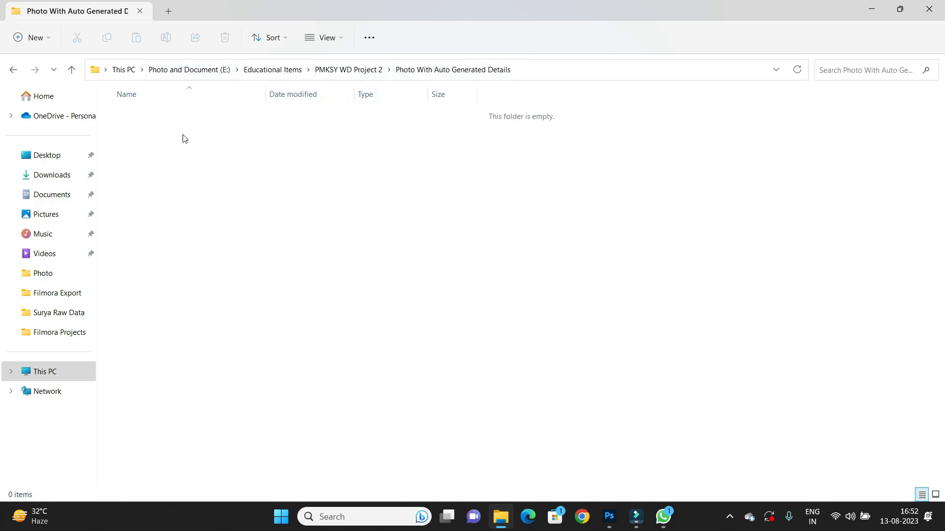
pyautogui.click(873, 10)
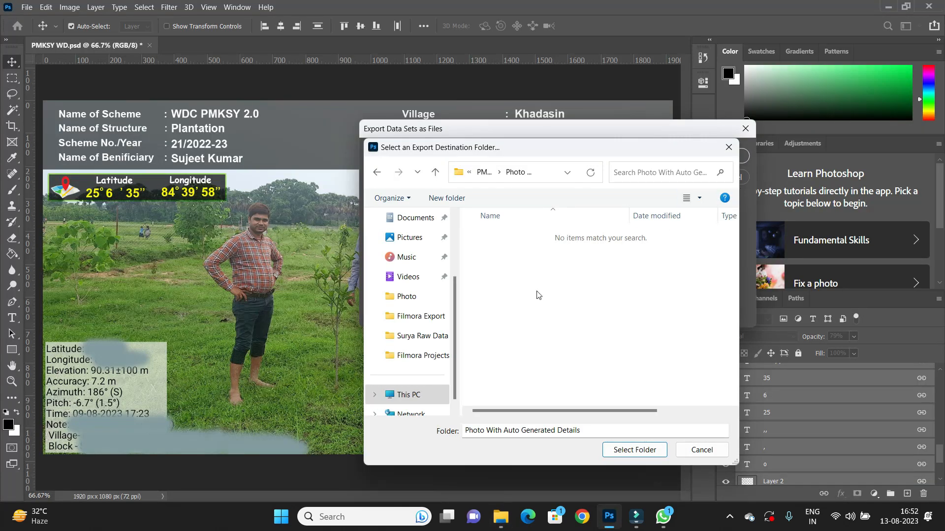
# Confirm the destination folder and export All Data Sets as .psd files named Document Name_Data Set Name.
pyautogui.click(621, 454)
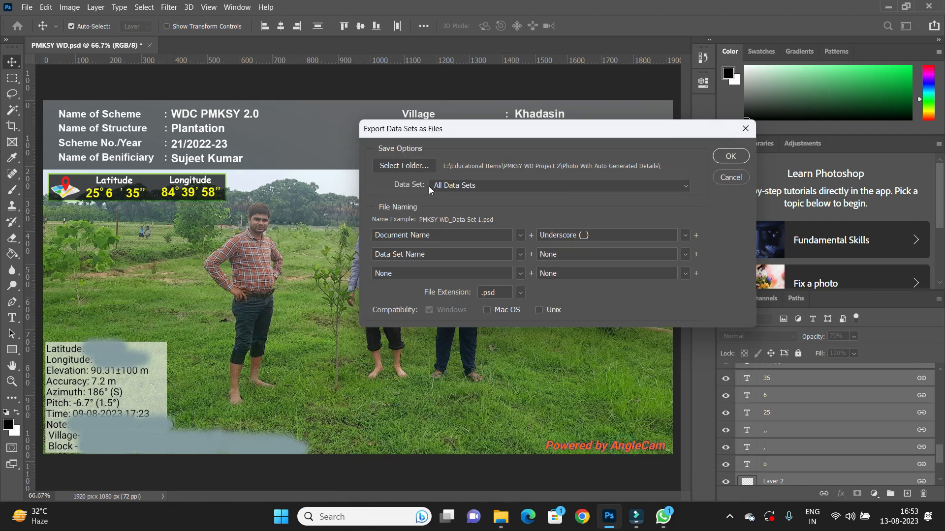
pyautogui.click(686, 186)
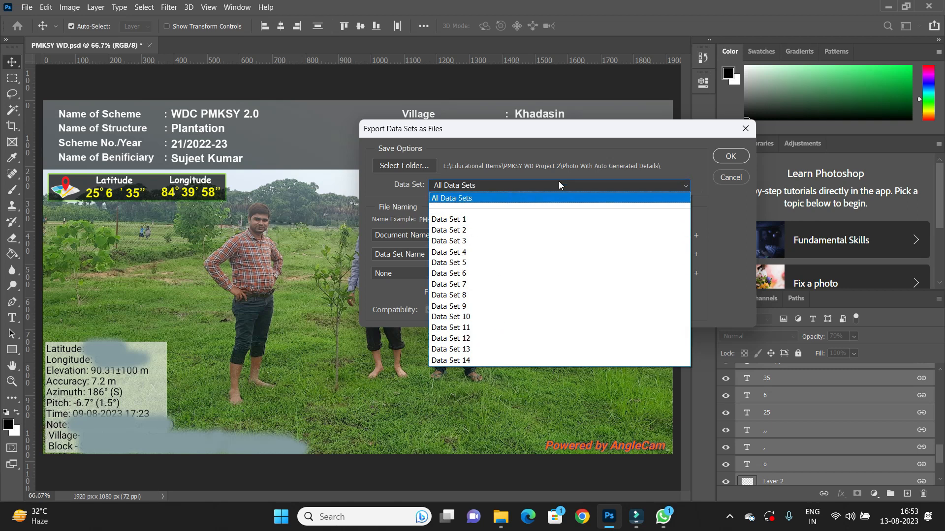
pyautogui.click(454, 198)
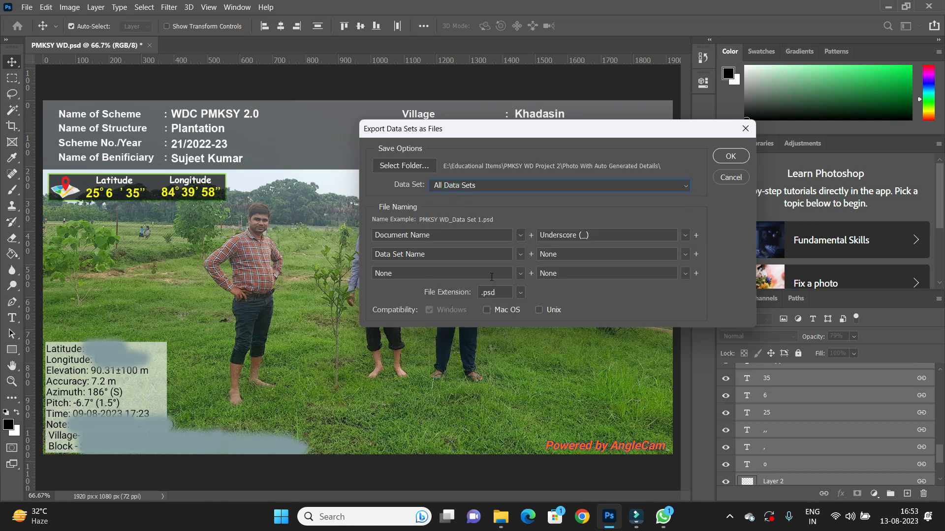
pyautogui.click(522, 239)
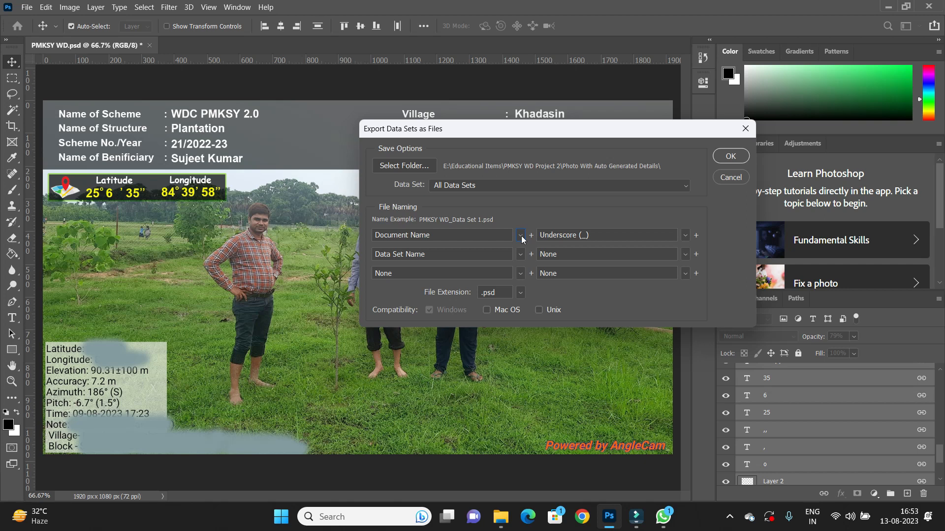
pyautogui.click(519, 295)
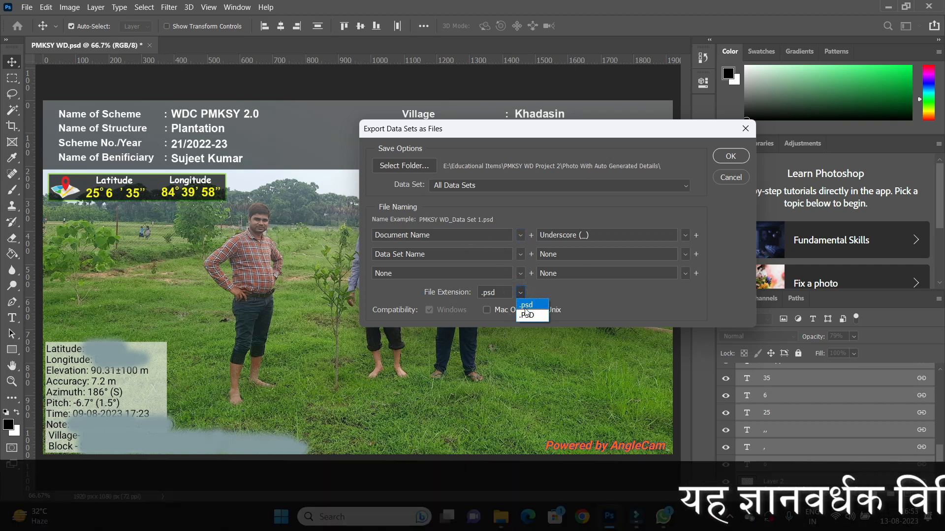
pyautogui.click(551, 286)
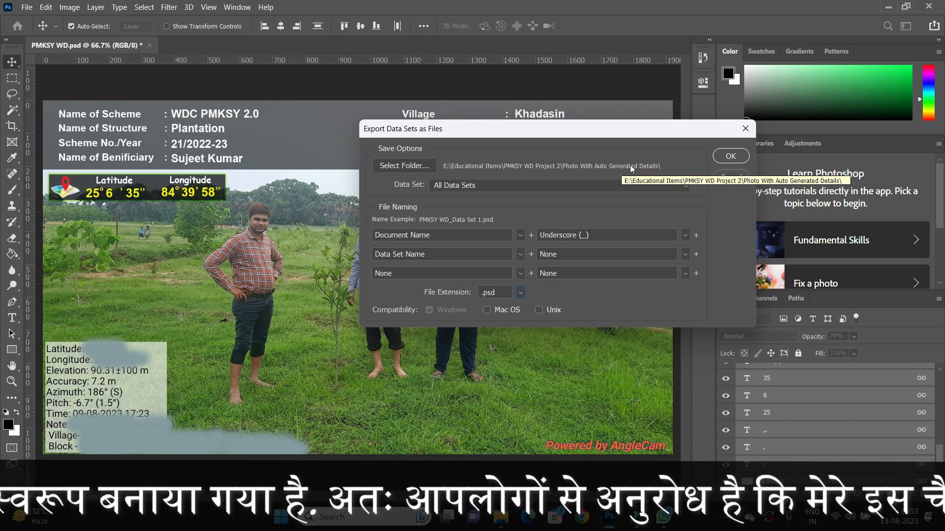
pyautogui.click(522, 293)
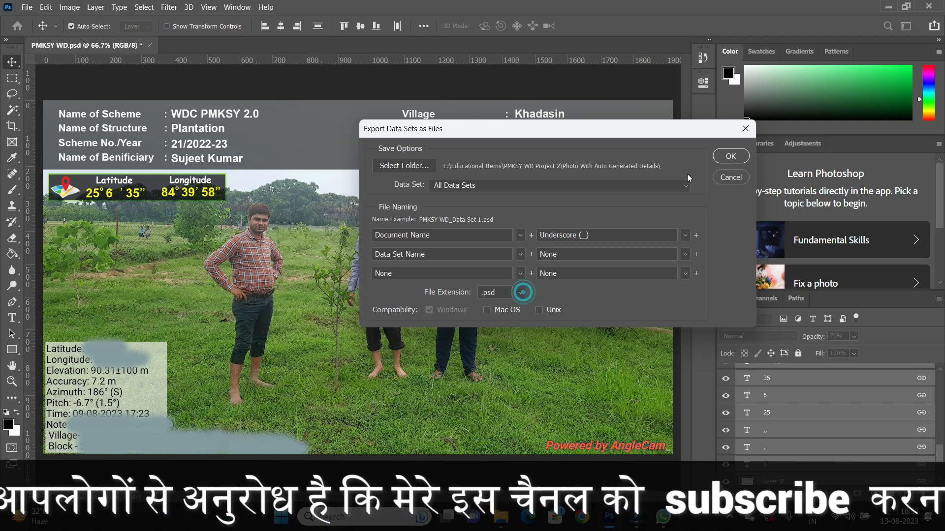
pyautogui.click(731, 155)
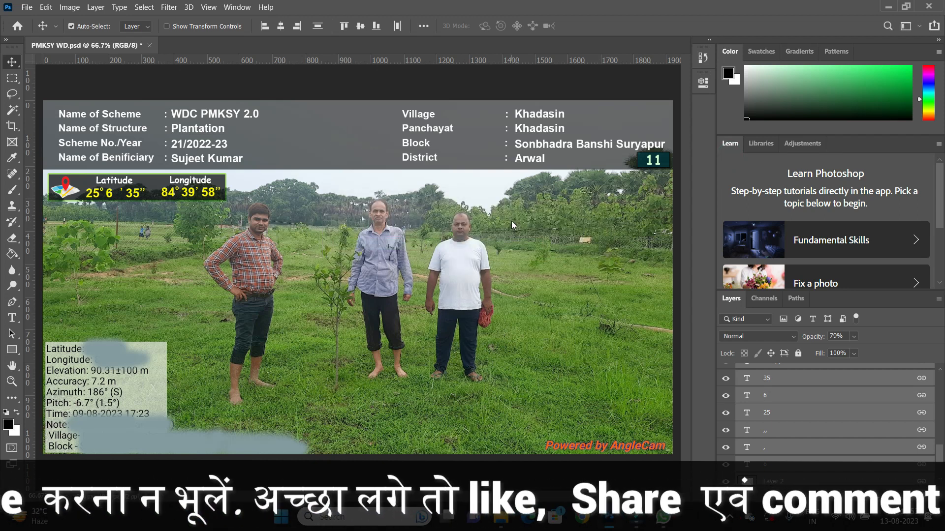
# Open the export folder in File Explorer and switch its view to large icons.
pyautogui.click(888, 7)
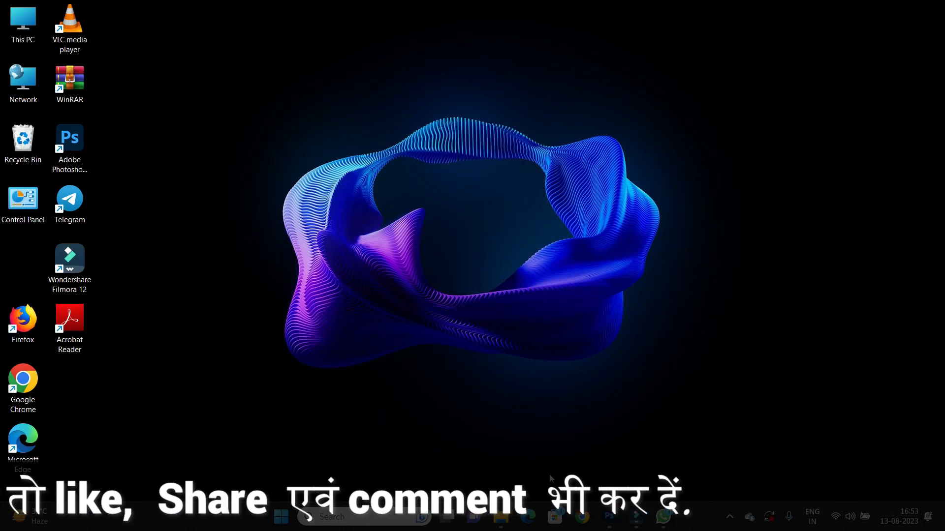
pyautogui.click(501, 515)
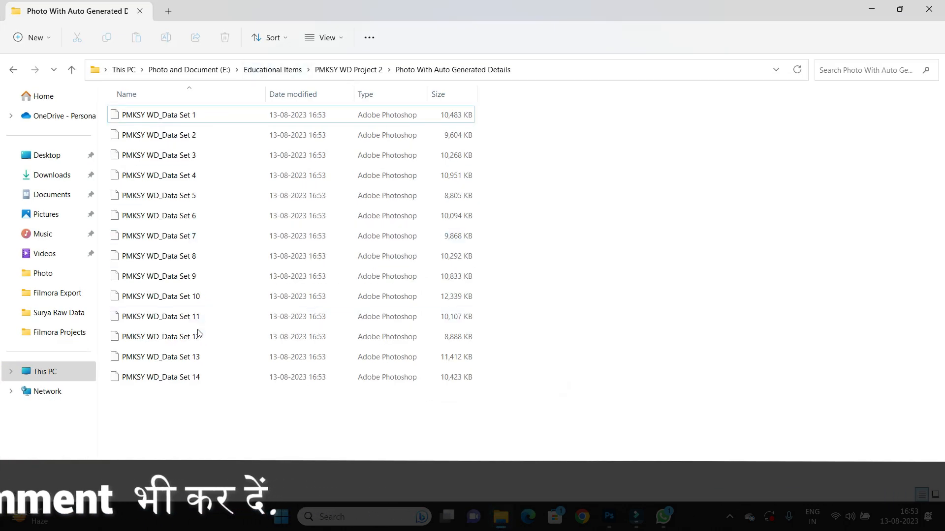
pyautogui.click(339, 37)
pyautogui.click(330, 89)
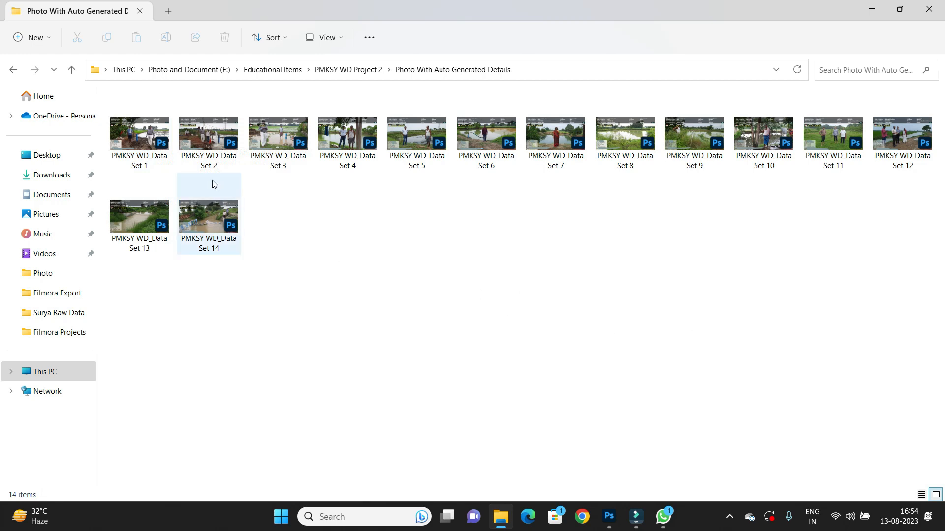
# Select all exported PSD files and convert them to JPG with SageThumbs.
pyautogui.click(149, 139)
pyautogui.hotkey('ctrl', 'a')
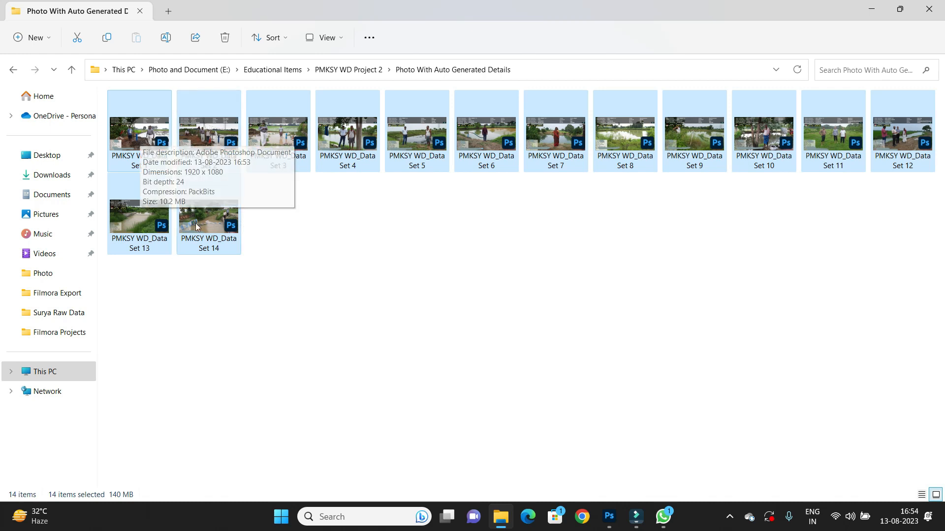
pyautogui.rightClick(141, 123)
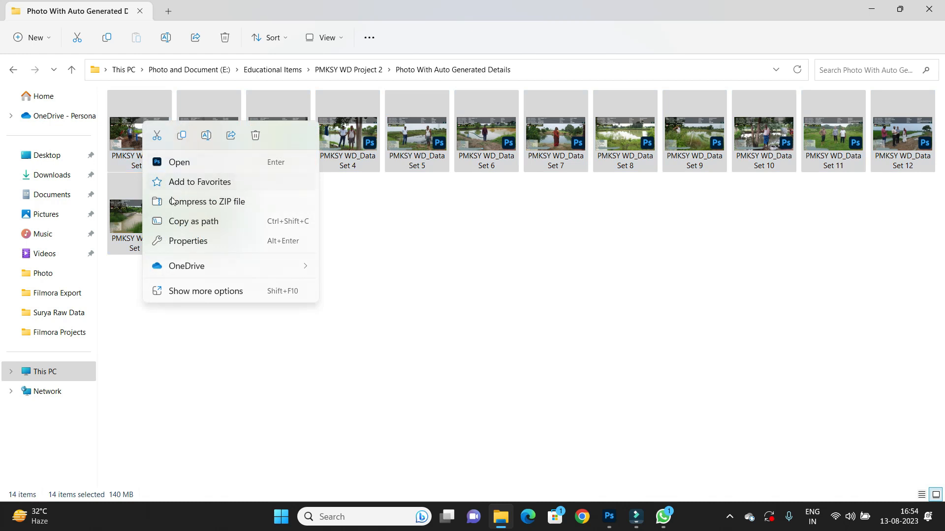
pyautogui.click(195, 292)
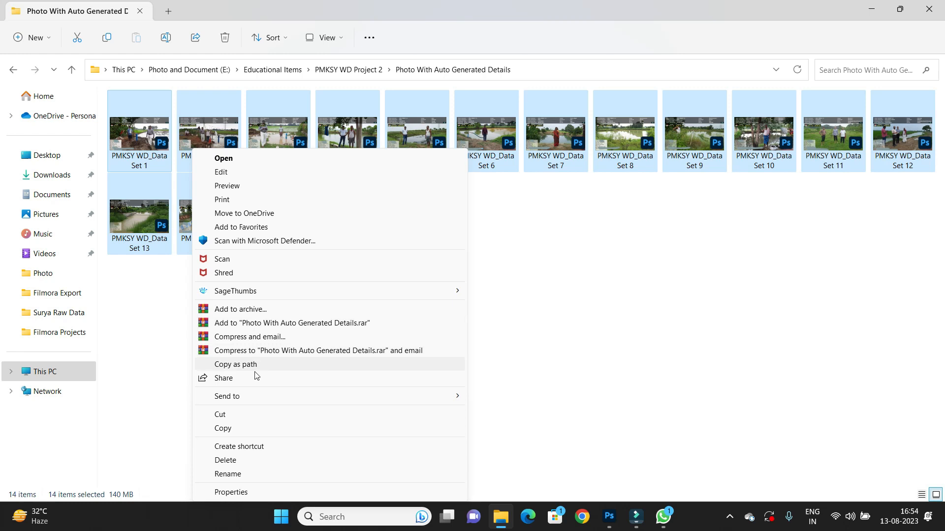
pyautogui.moveTo(215, 297)
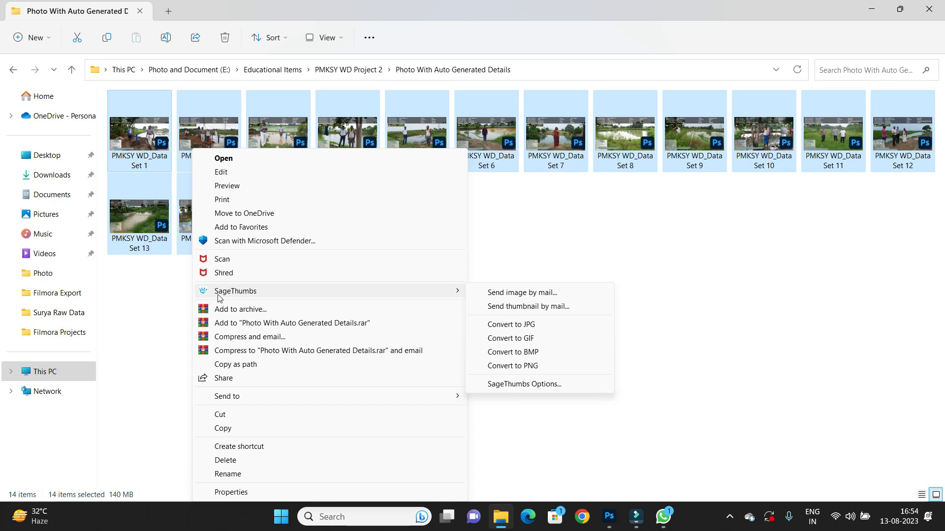
pyautogui.click(504, 325)
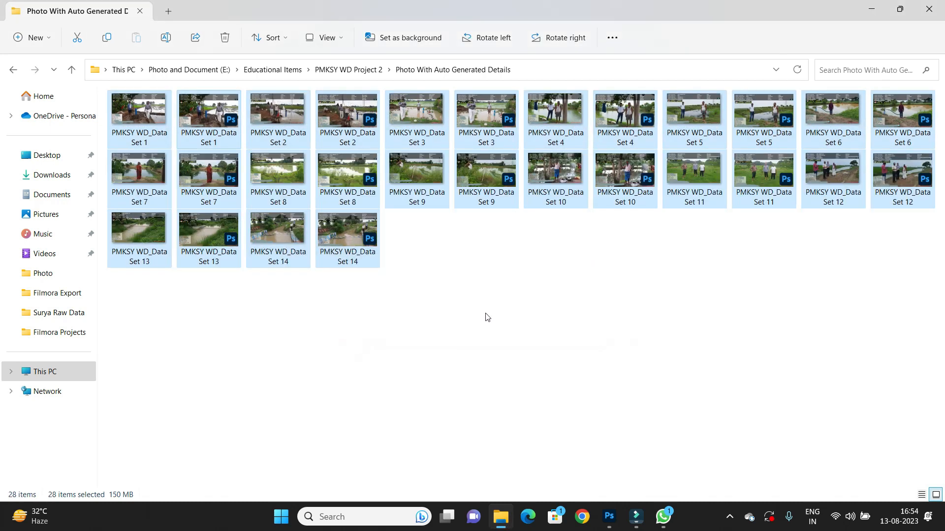
pyautogui.click(471, 286)
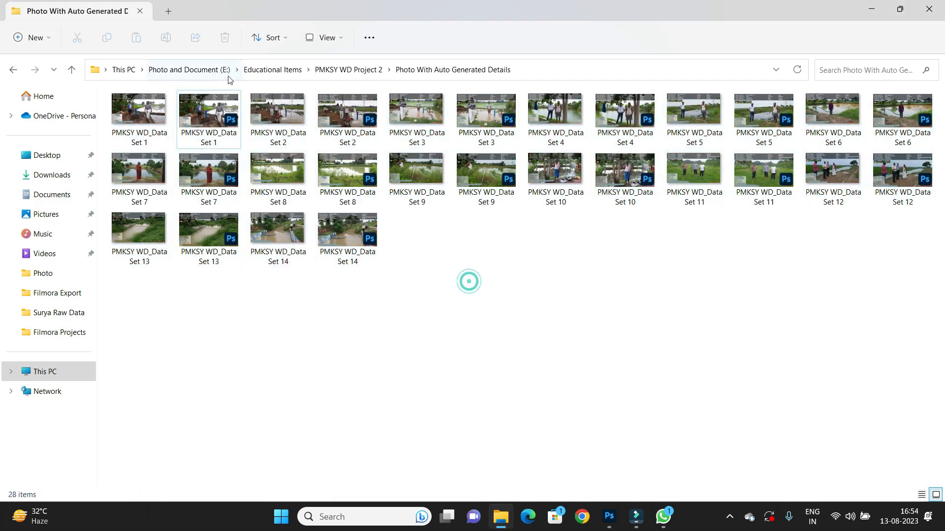
# Sort the folder's files by type, then open the Set 1 JPG in the photo viewer and browse through the converted images.
pyautogui.click(273, 38)
pyautogui.click(270, 108)
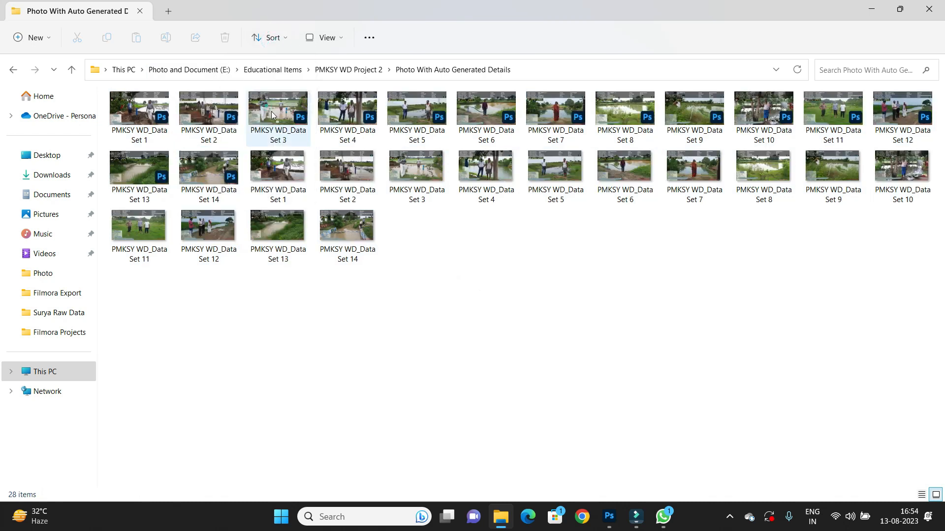
pyautogui.click(287, 168)
pyautogui.doubleClick(286, 168)
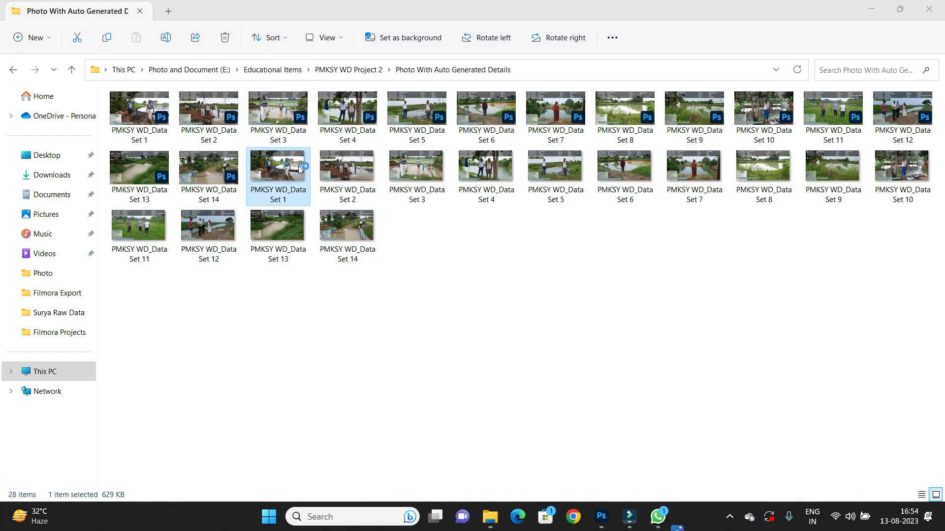
pyautogui.press('Right')
pyautogui.press('Right')
pyautogui.press('Right')
pyautogui.press('Right')
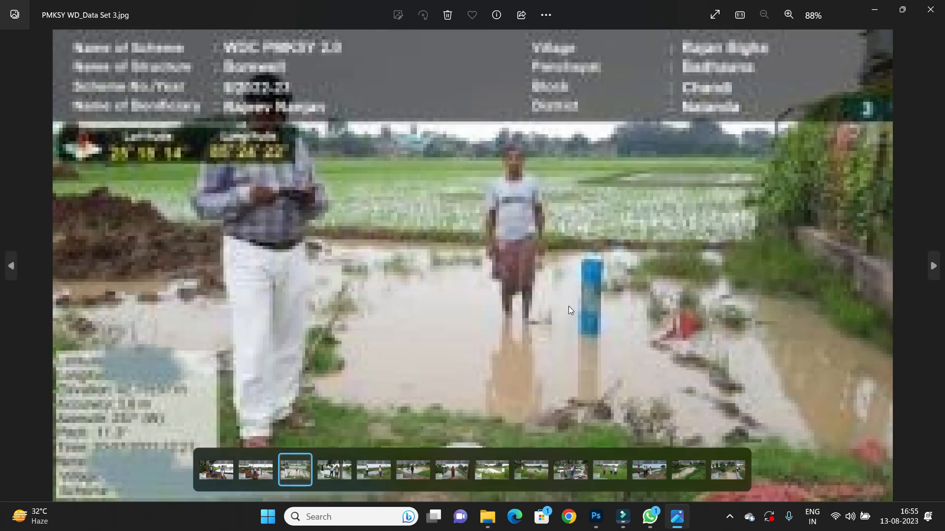
pyautogui.press('Right')
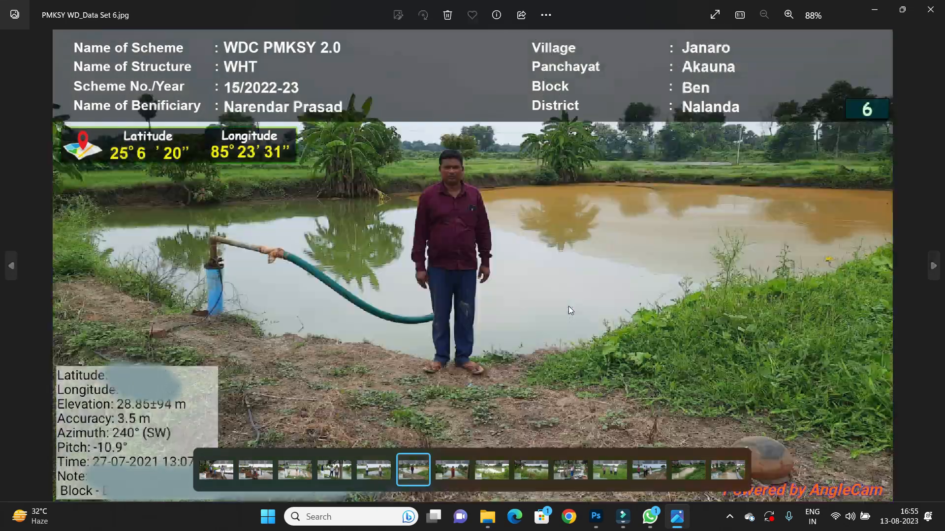
pyautogui.click(930, 9)
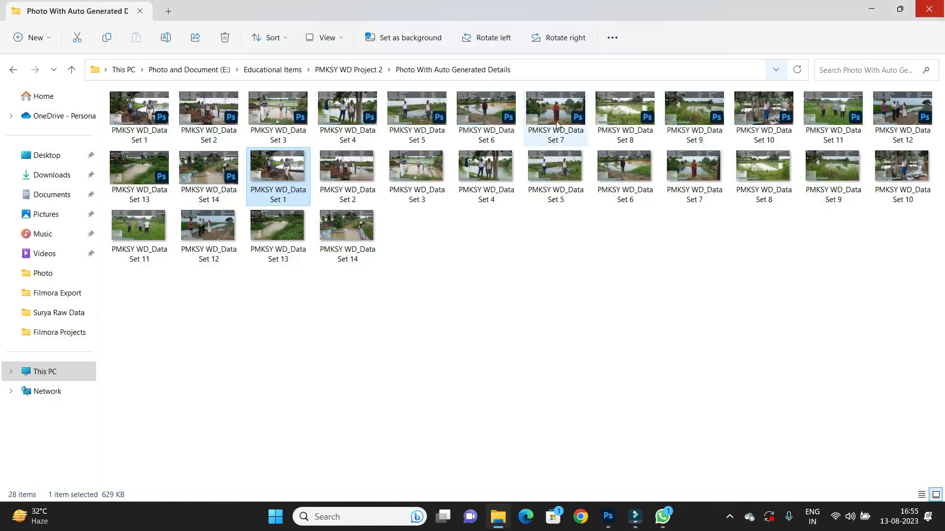
# Display the full context menu of the Set 1 PSD to show the SageThumbs conversion options.
pyautogui.rightClick(146, 110)
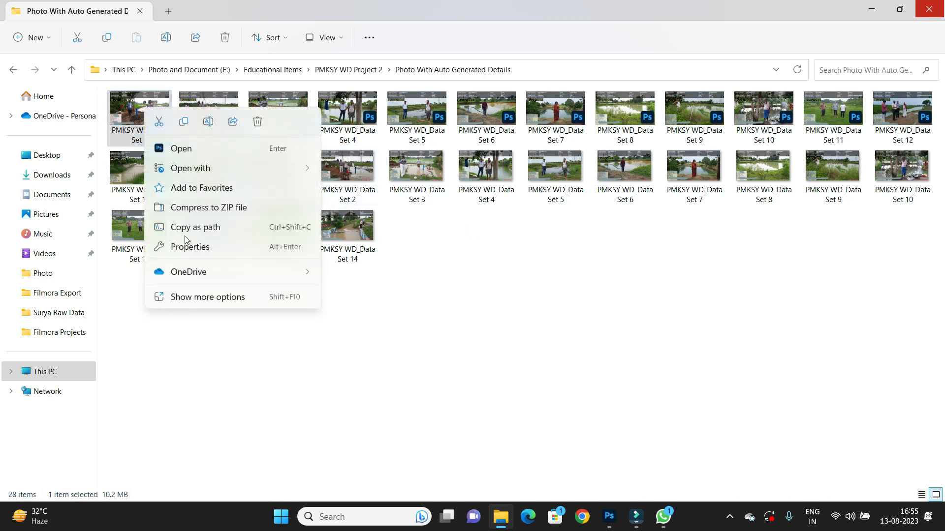
pyautogui.click(197, 296)
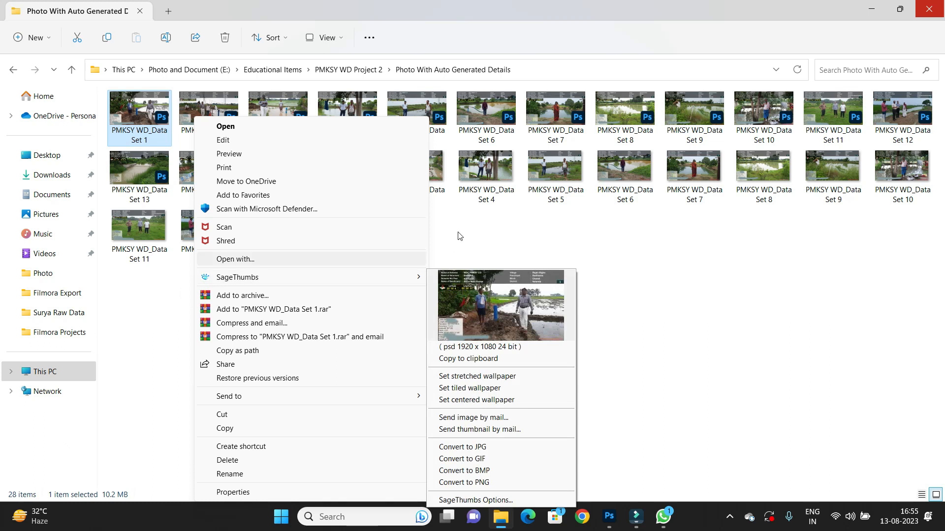
pyautogui.click(485, 235)
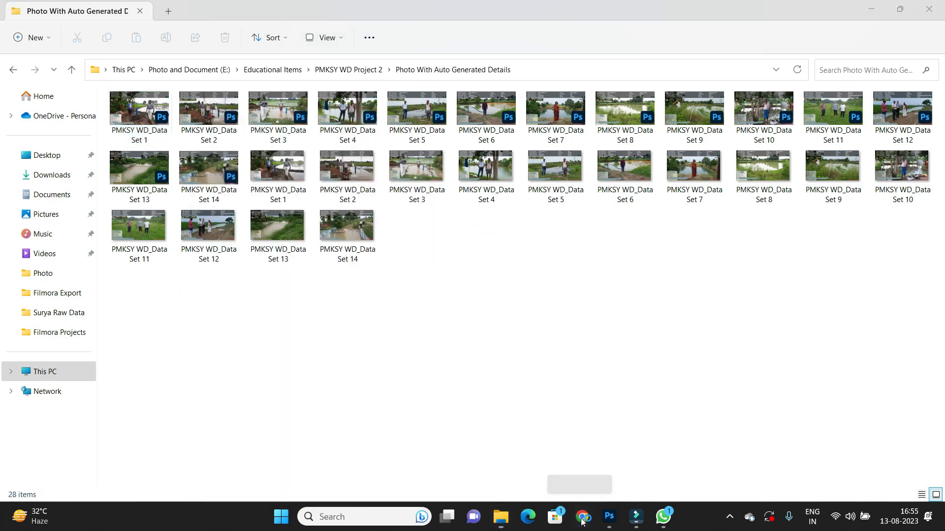
# Search Google for sagethumbs and open the SageThumbs download page on SourceForge, then close the browser.
pyautogui.click(585, 520)
pyautogui.click(232, 274)
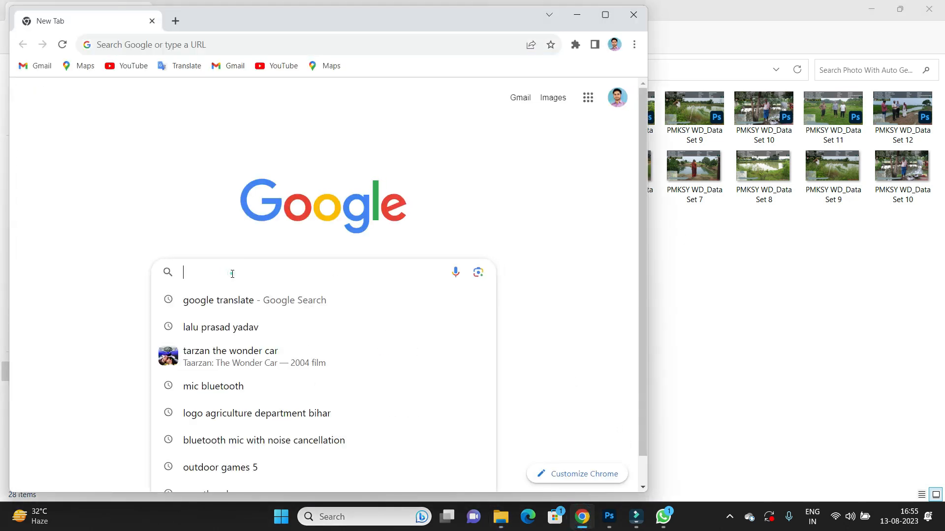
pyautogui.write('sagethumbs')
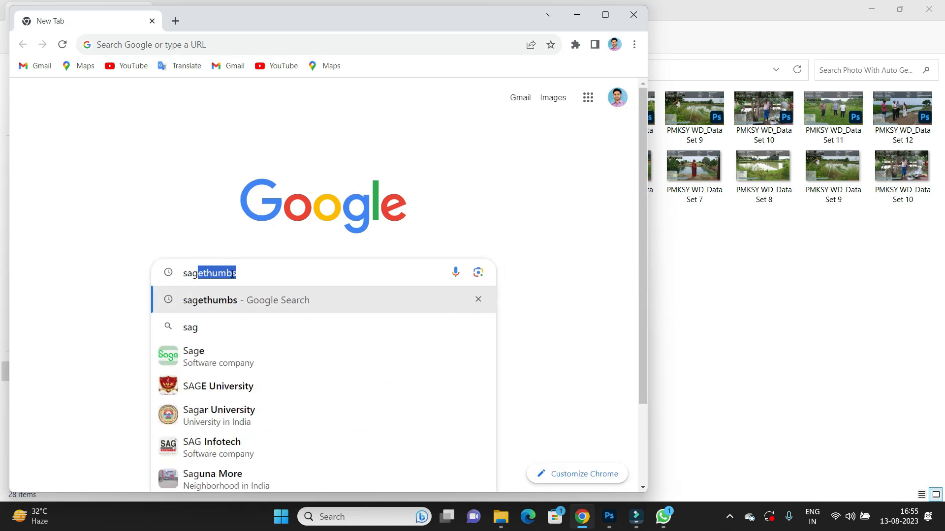
pyautogui.click(257, 276)
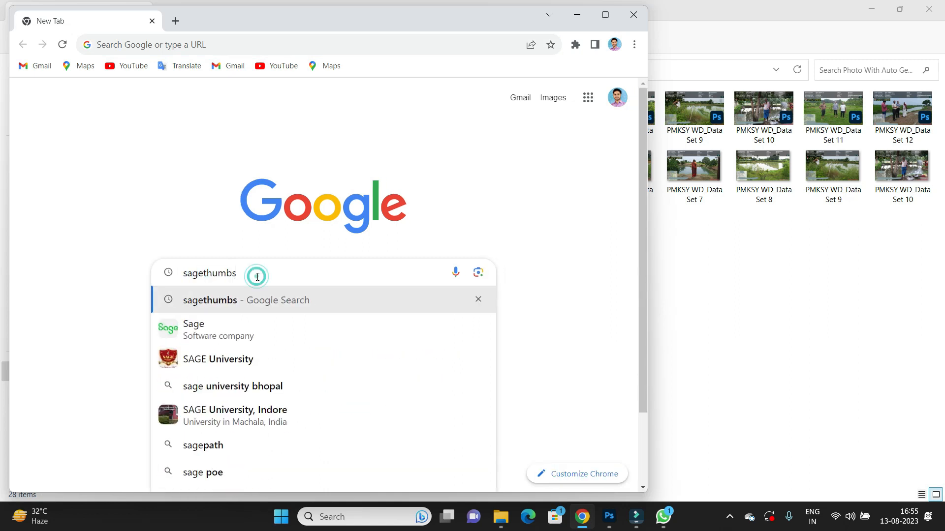
pyautogui.press('Return')
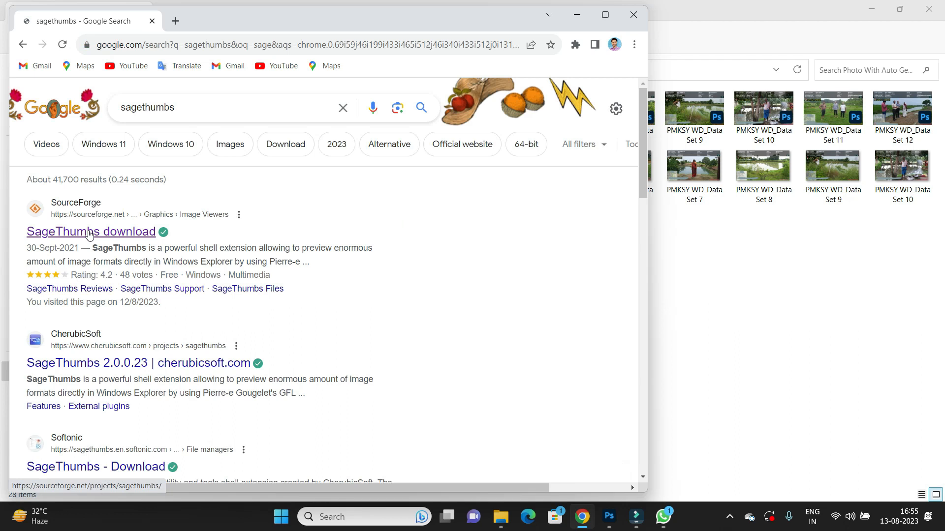
pyautogui.click(88, 232)
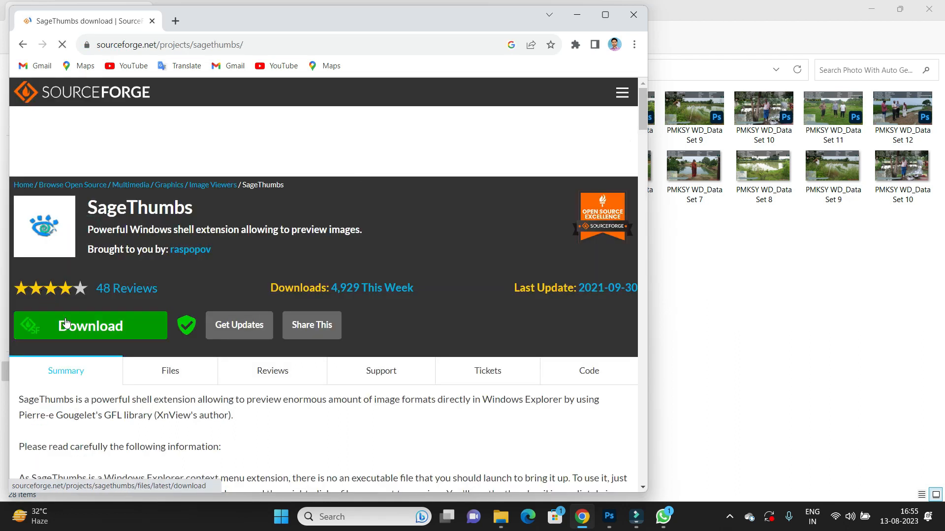
pyautogui.click(633, 14)
# Minimize File Explorer and switch back to Photoshop.
pyautogui.click(463, 258)
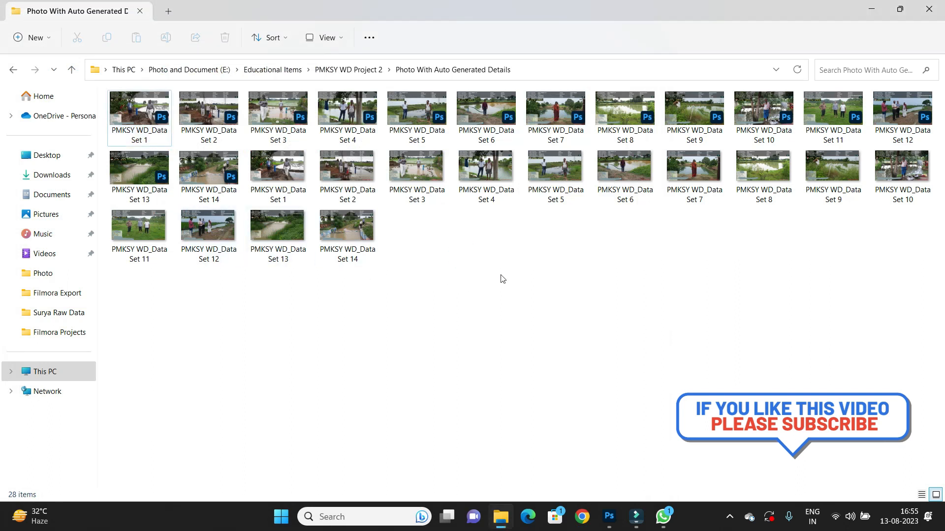
pyautogui.click(871, 10)
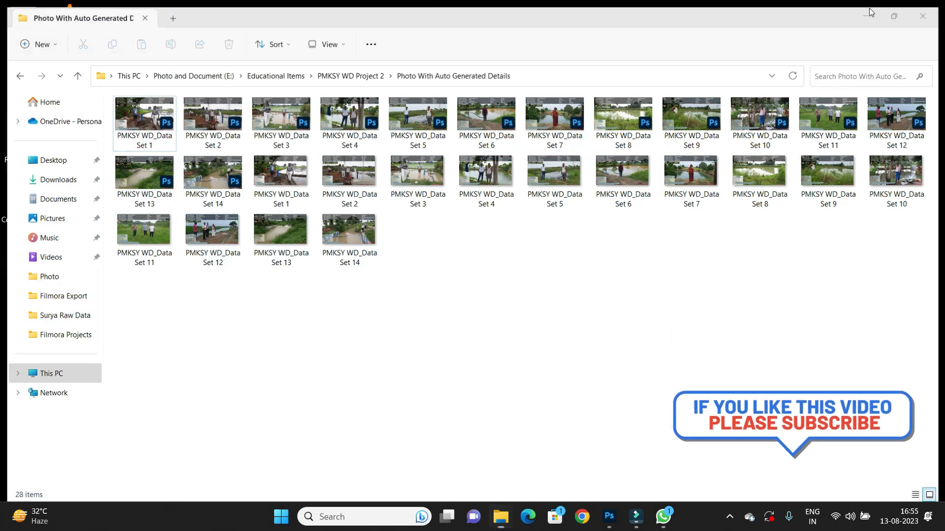
pyautogui.moveTo(664, 521)
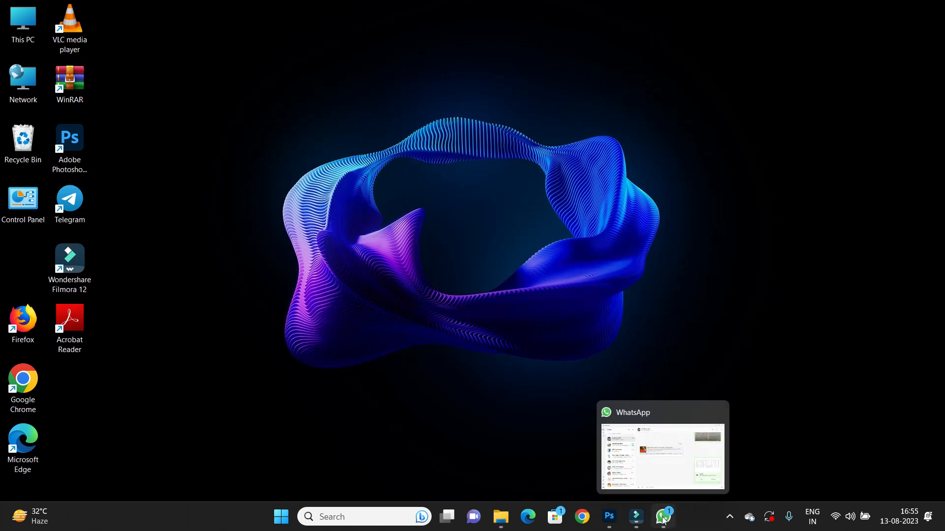
pyautogui.click(609, 517)
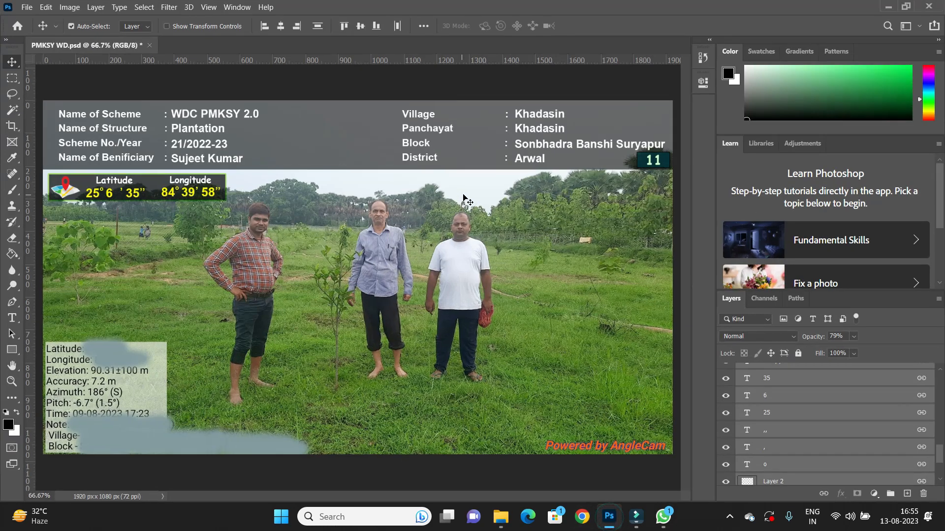